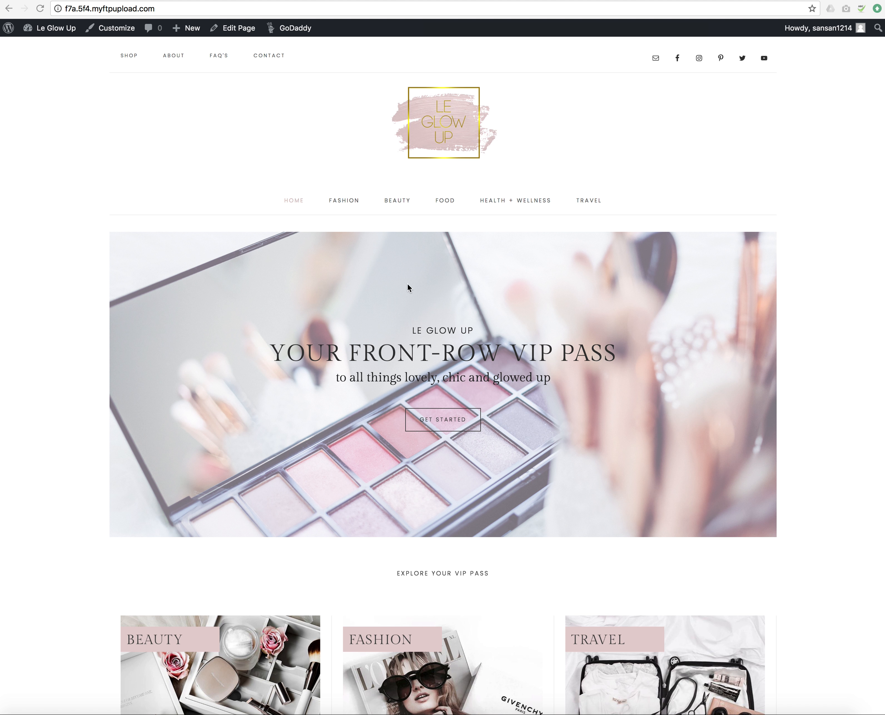
- Go to the site's admin dashboard and start a new blog post
left_click(173, 12)
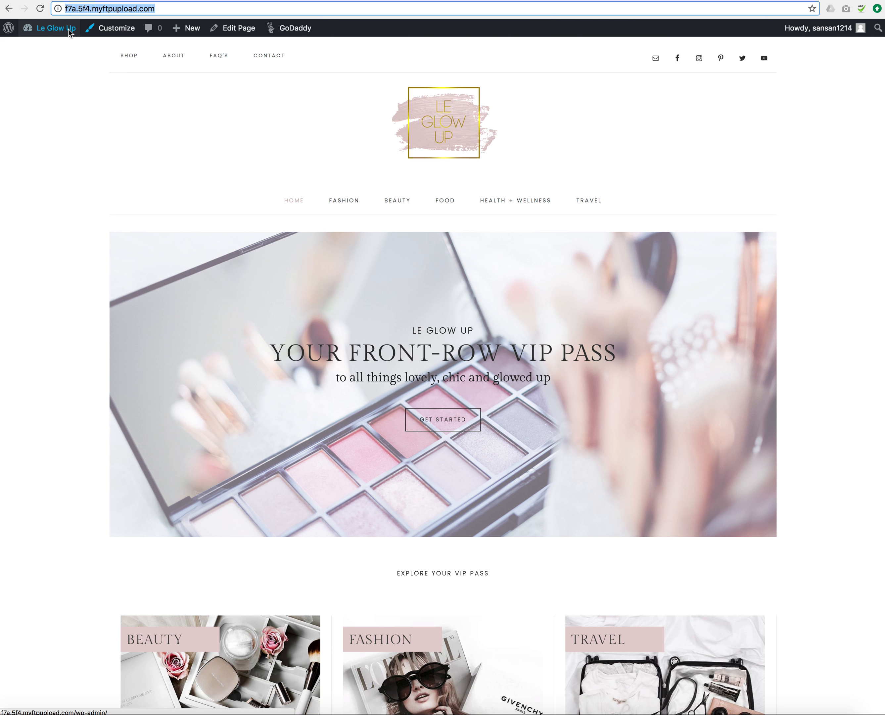
left_click(54, 49)
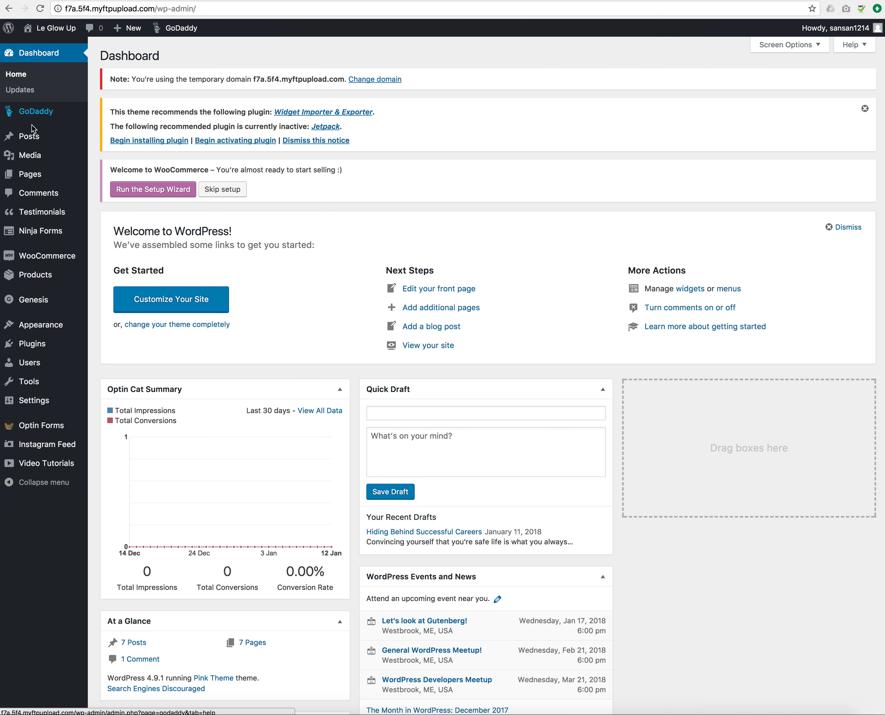
mouse_move(35, 139)
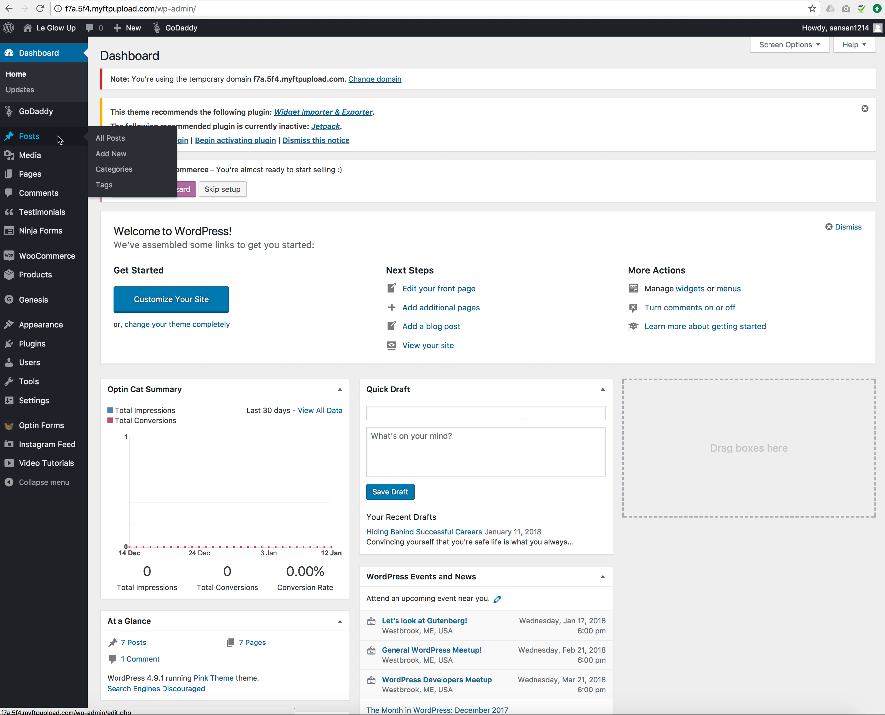
left_click(114, 156)
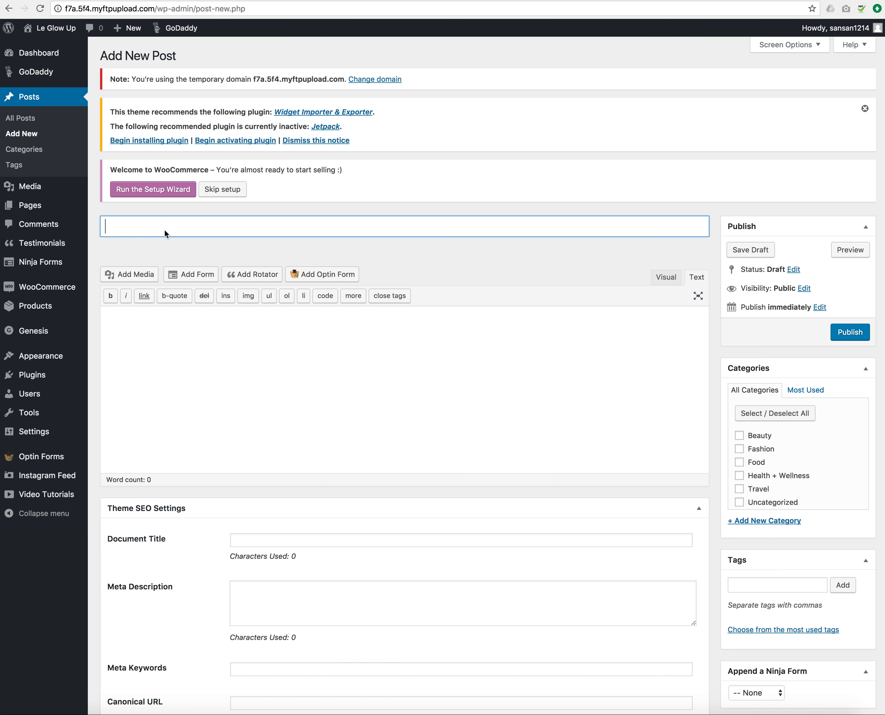
- Title the post "Blog Title" and enter "This is where the content goes" as its body in the visual editor
type("Blog Title")
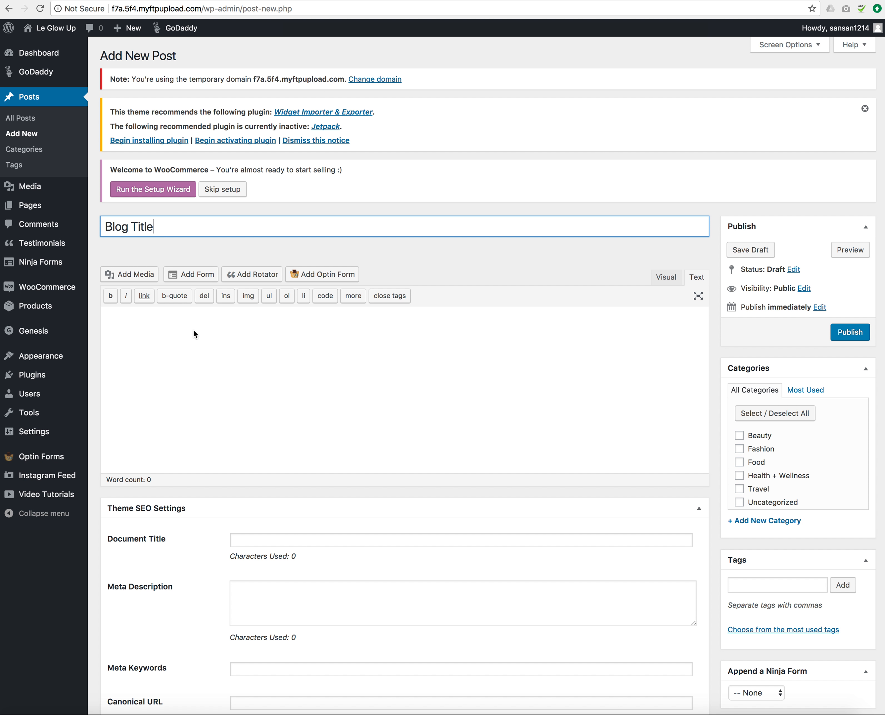
left_click(196, 349)
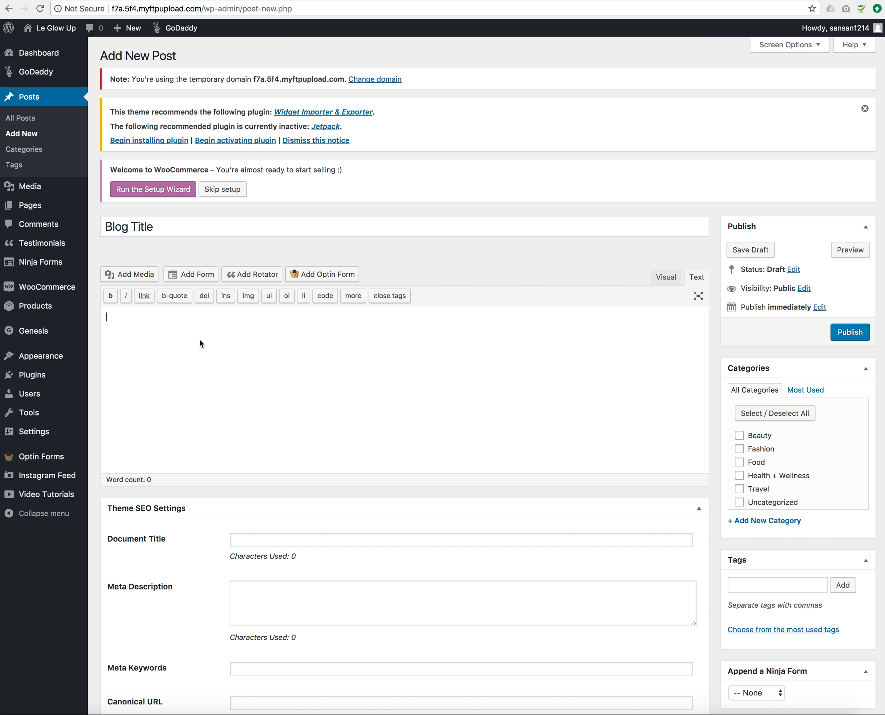
left_click(666, 277)
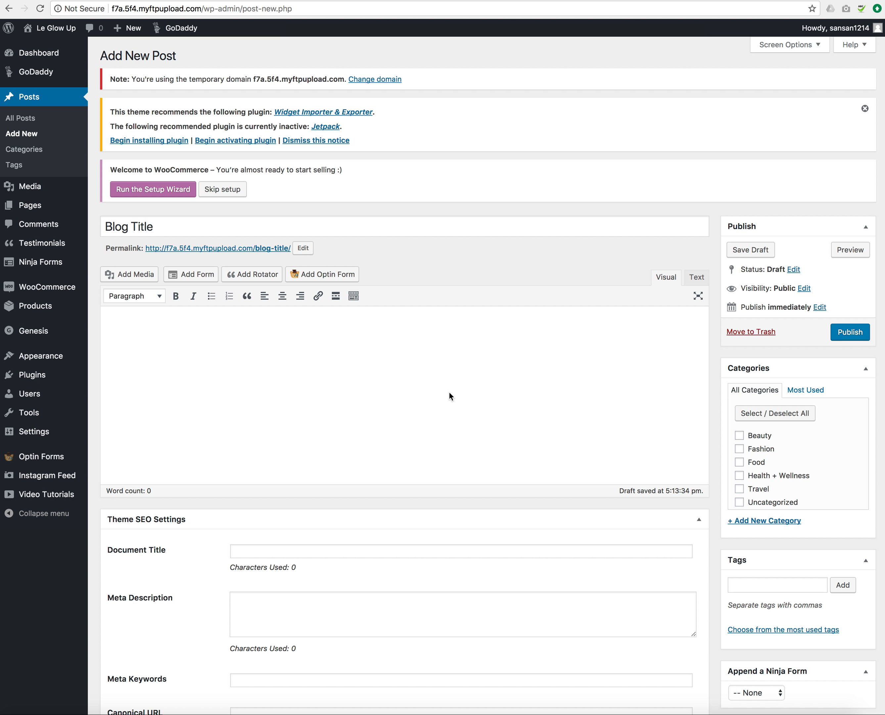
type("This is where the content goes")
left_click(235, 325)
- View the upload and media library options for adding media to the post, and close the dialog without inserting anything
left_click(123, 274)
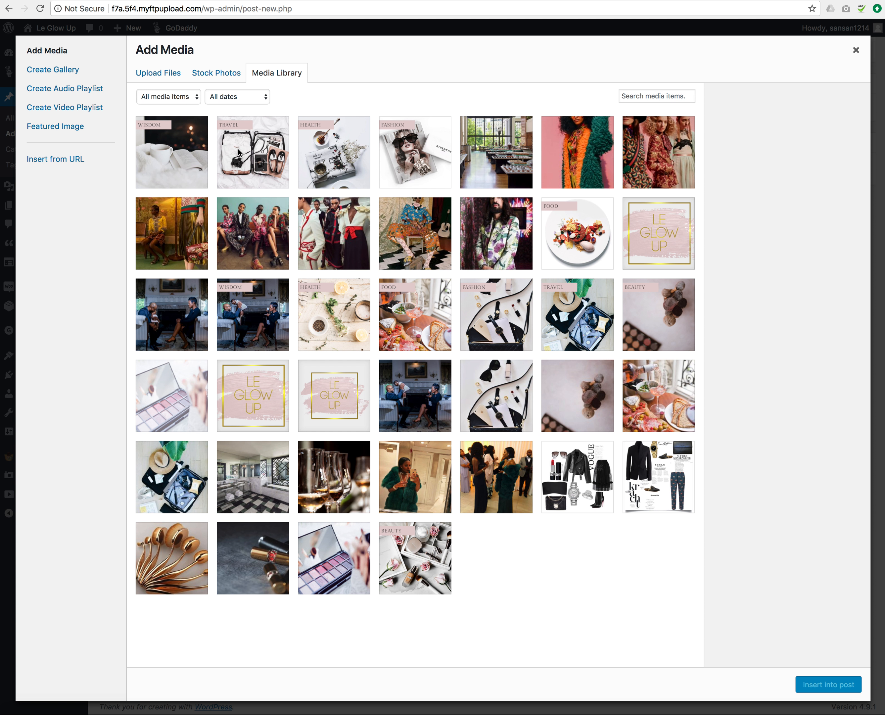
left_click(162, 73)
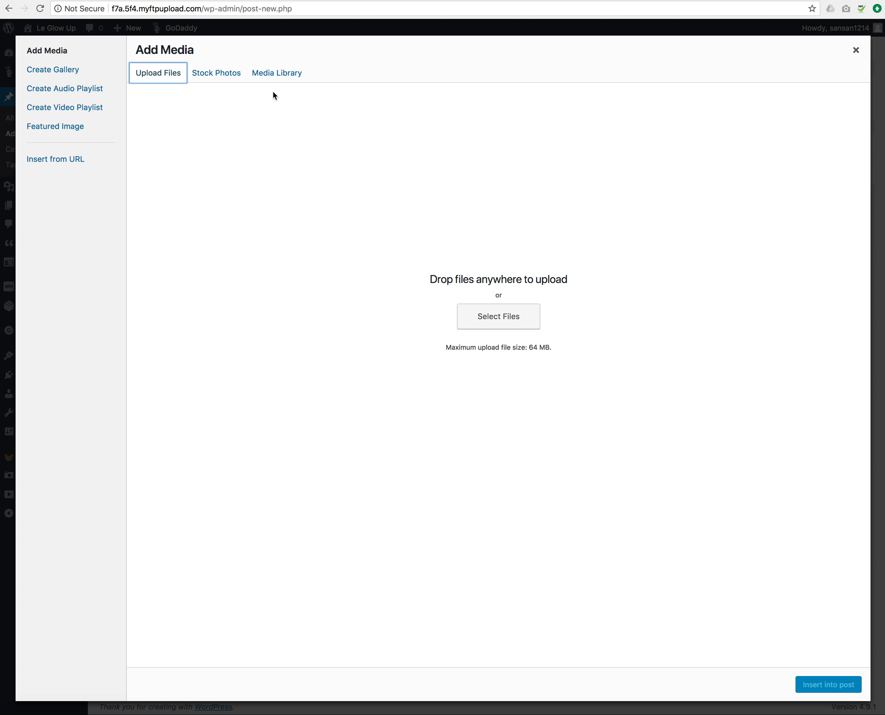
left_click(281, 72)
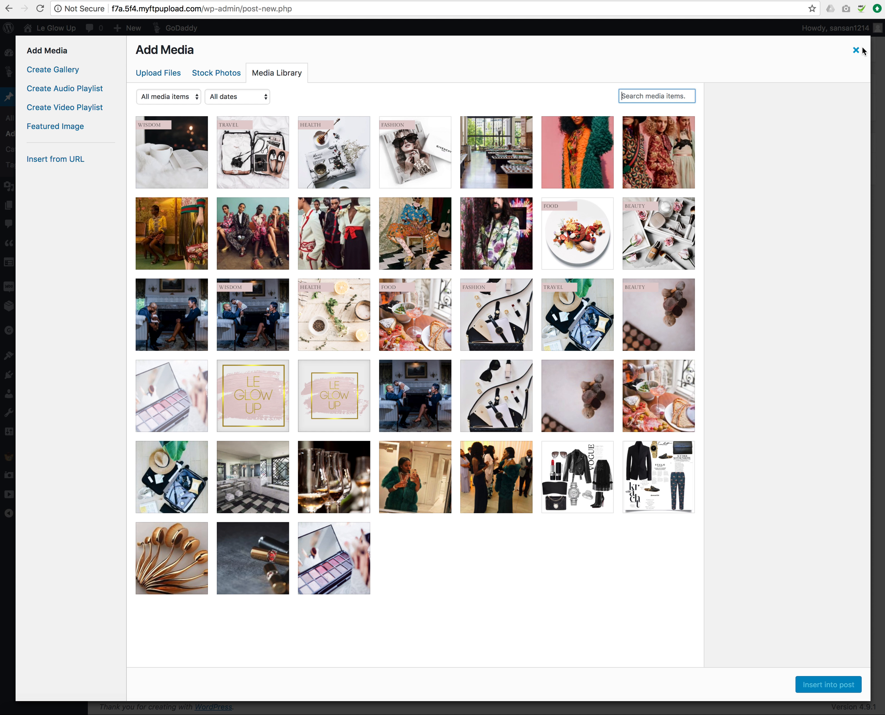
left_click(861, 51)
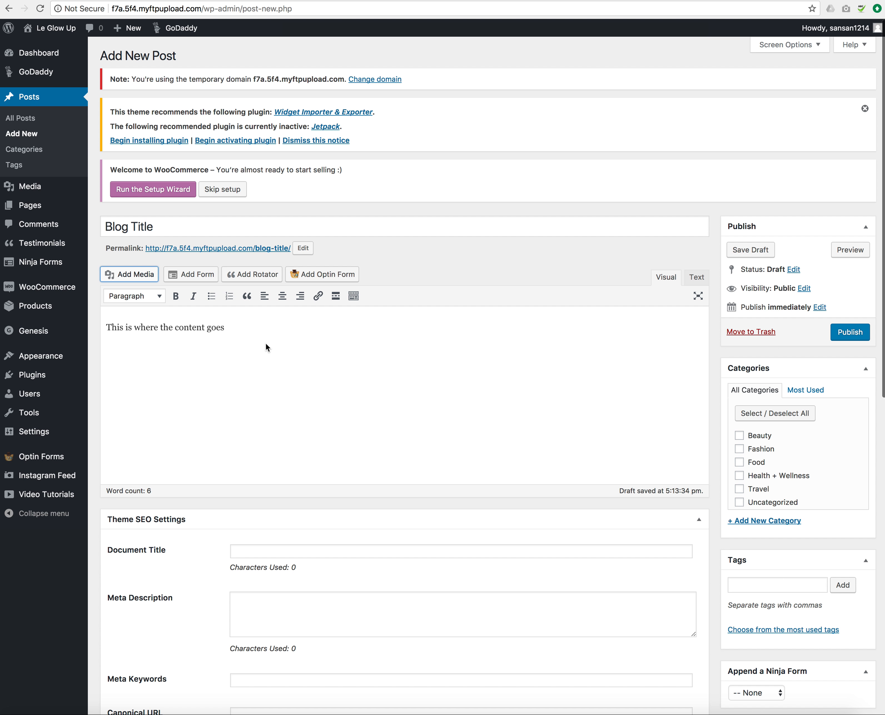
- Examine the new post's categories, tags, SEO settings, layout settings and featured image option
scroll(255, 340, "down", 1)
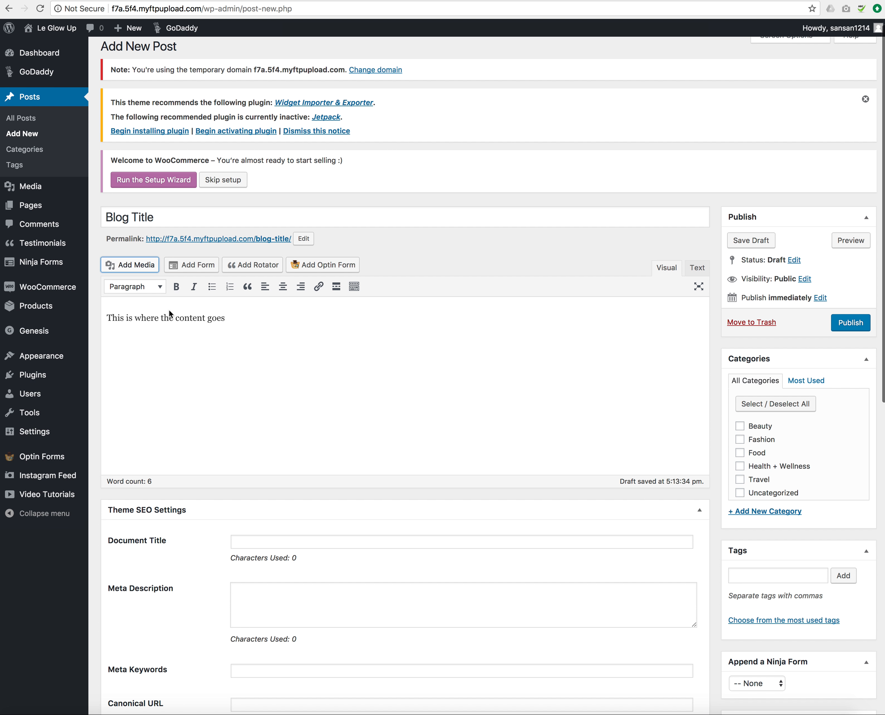
scroll(169, 310, "up", 1)
scroll(301, 335, "down", 5)
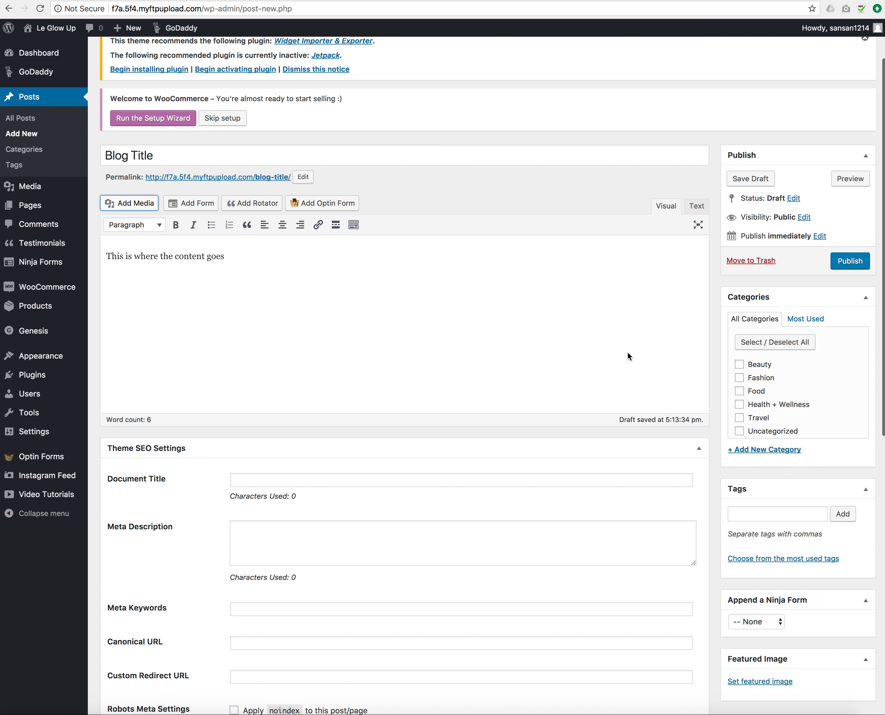
scroll(629, 352, "down", 2)
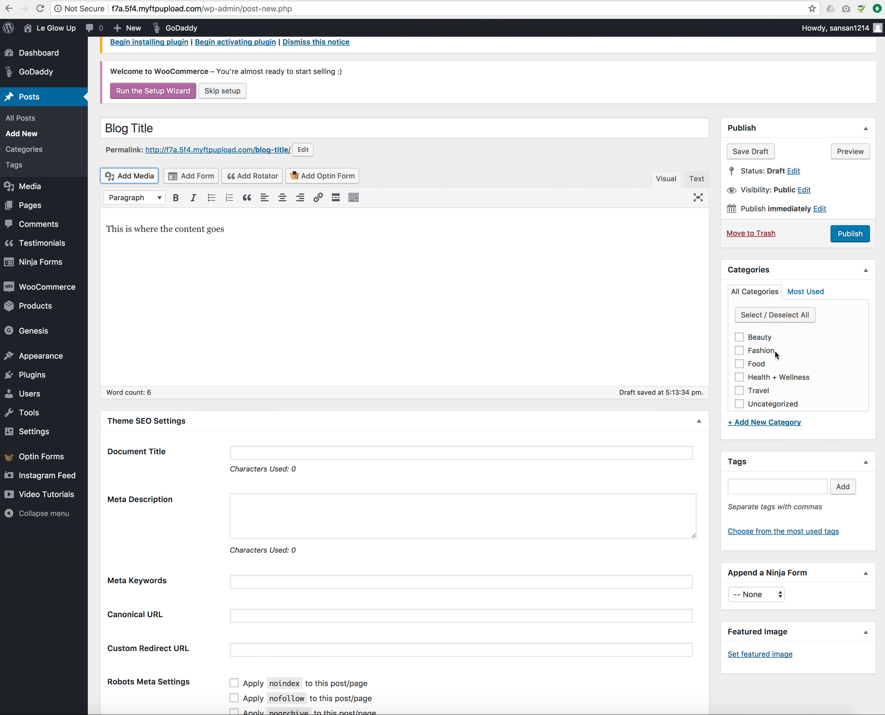
scroll(775, 351, "down", 3)
scroll(786, 343, "up", 5)
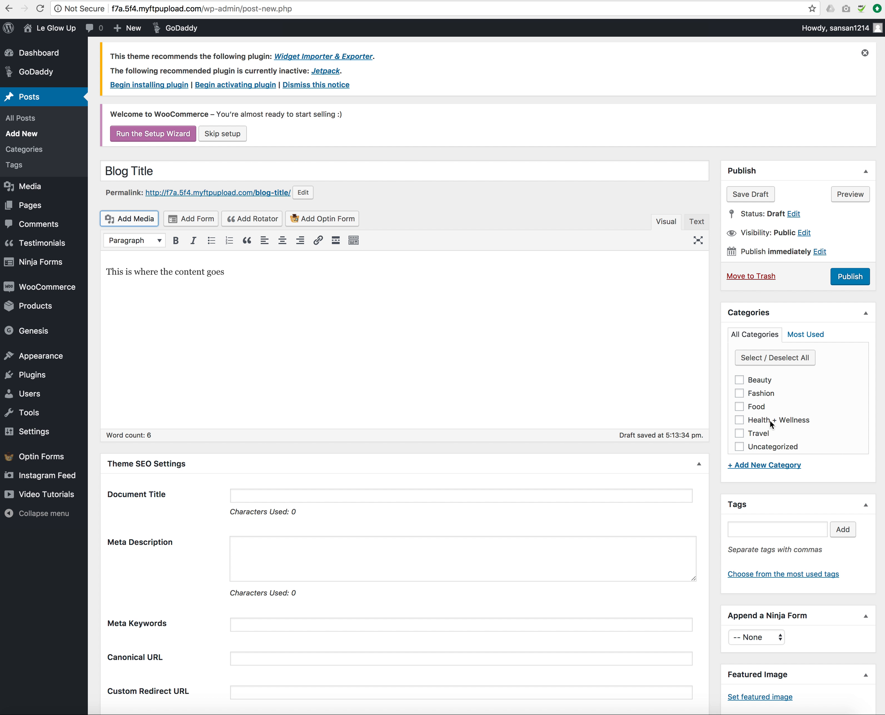
scroll(766, 403, "down", 4)
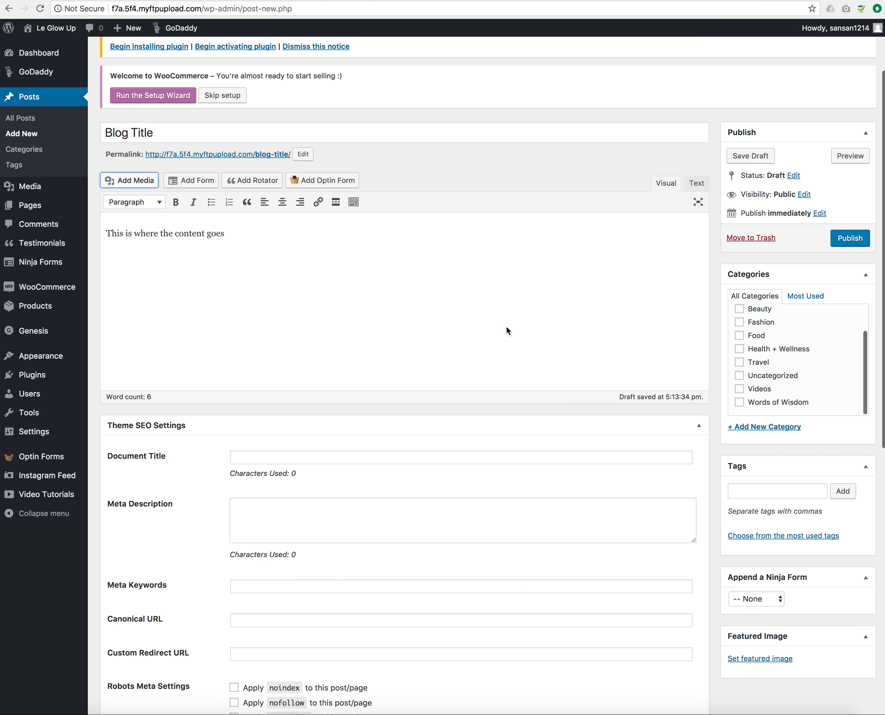
scroll(507, 328, "down", 5)
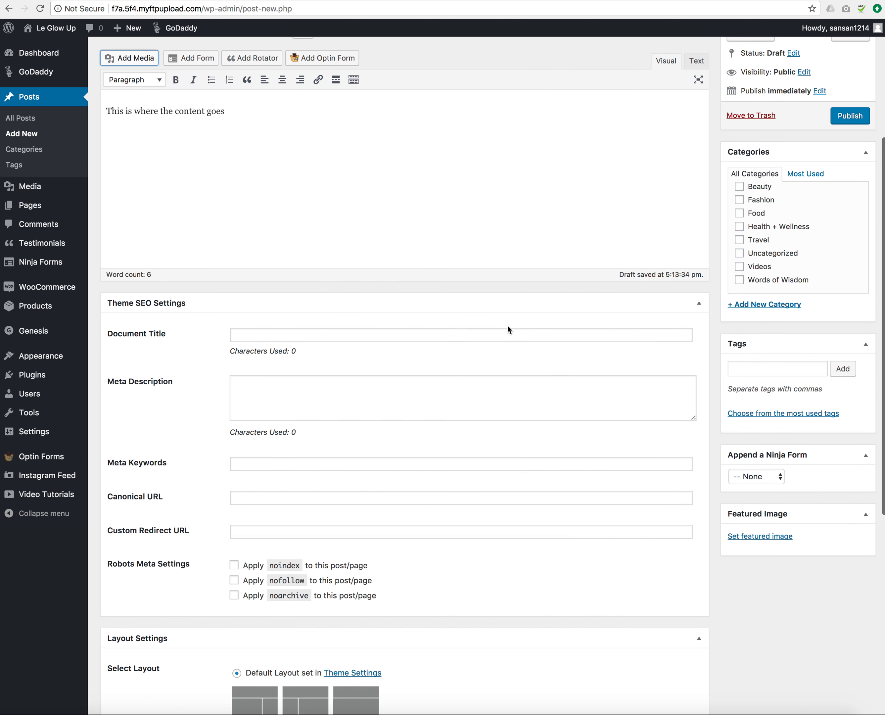
scroll(508, 322, "down", 3)
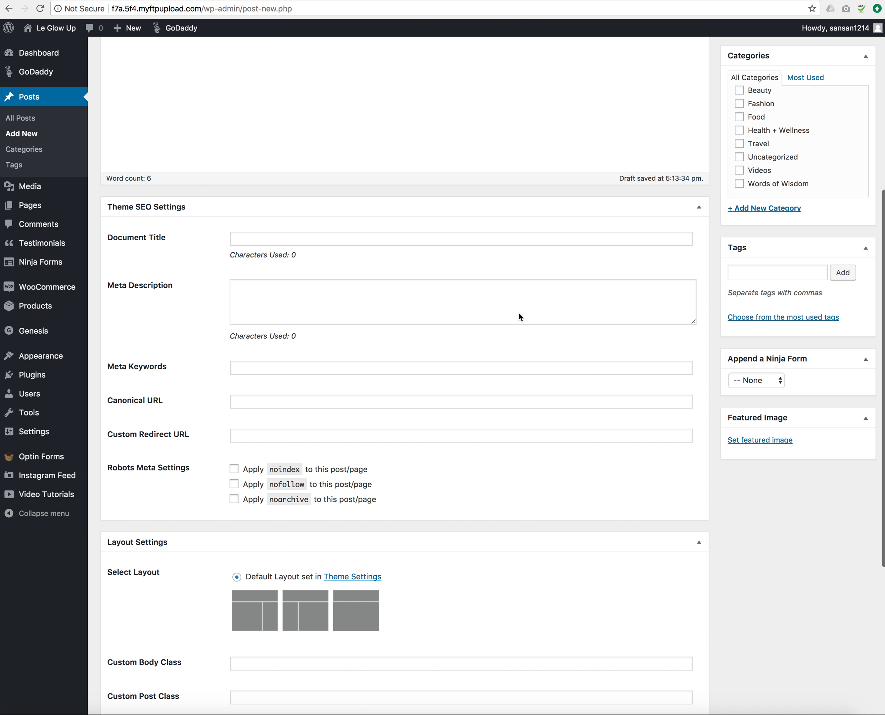
scroll(518, 315, "down", 1)
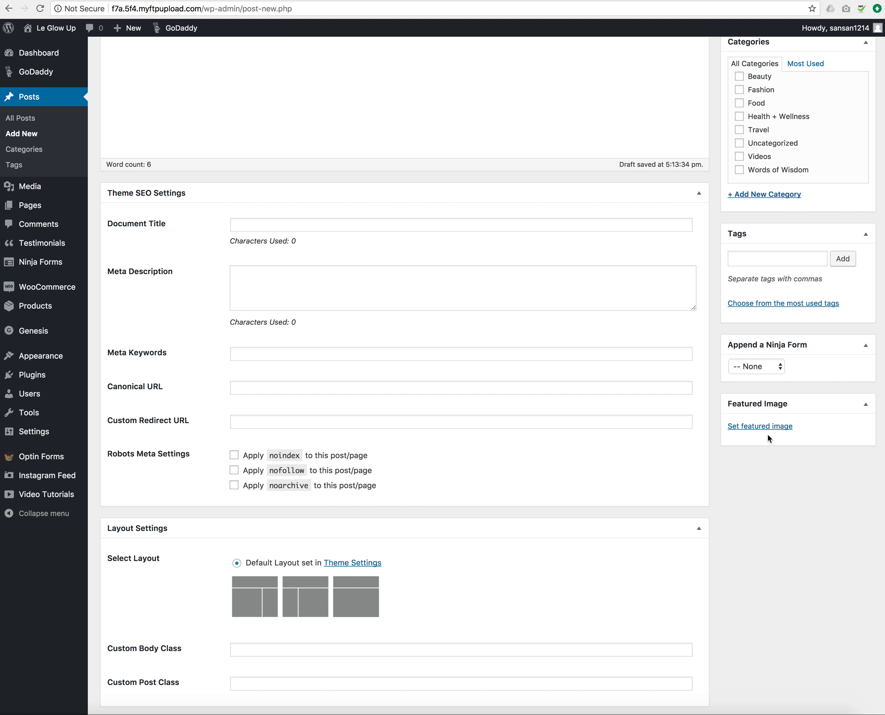
scroll(768, 435, "up", 1)
scroll(767, 437, "down", 1)
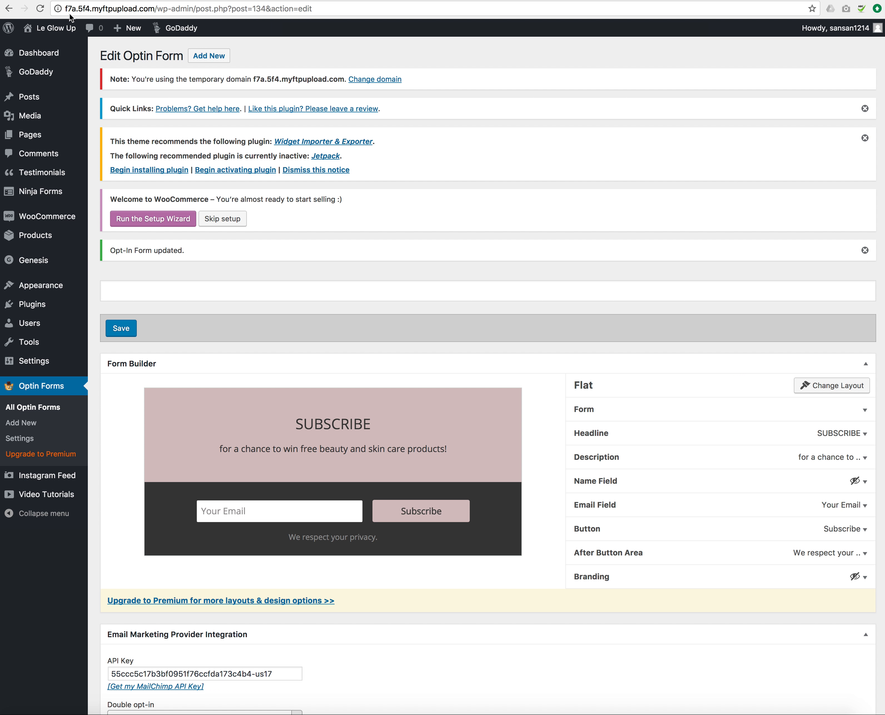
- Visit the live site and look over the homepage's latest posts and the Fashion category page
mouse_move(54, 28)
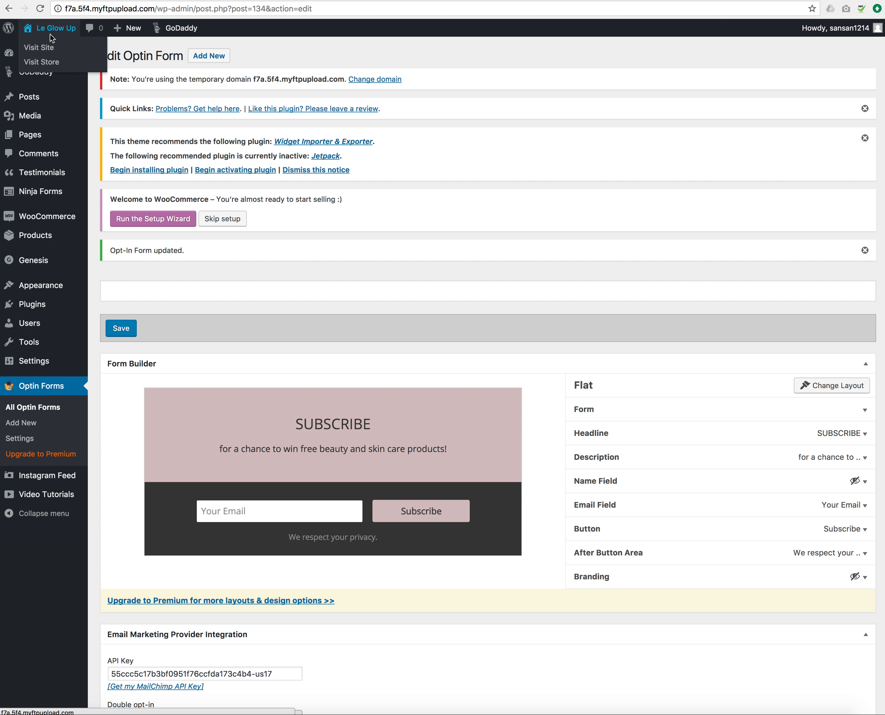
left_click(47, 49)
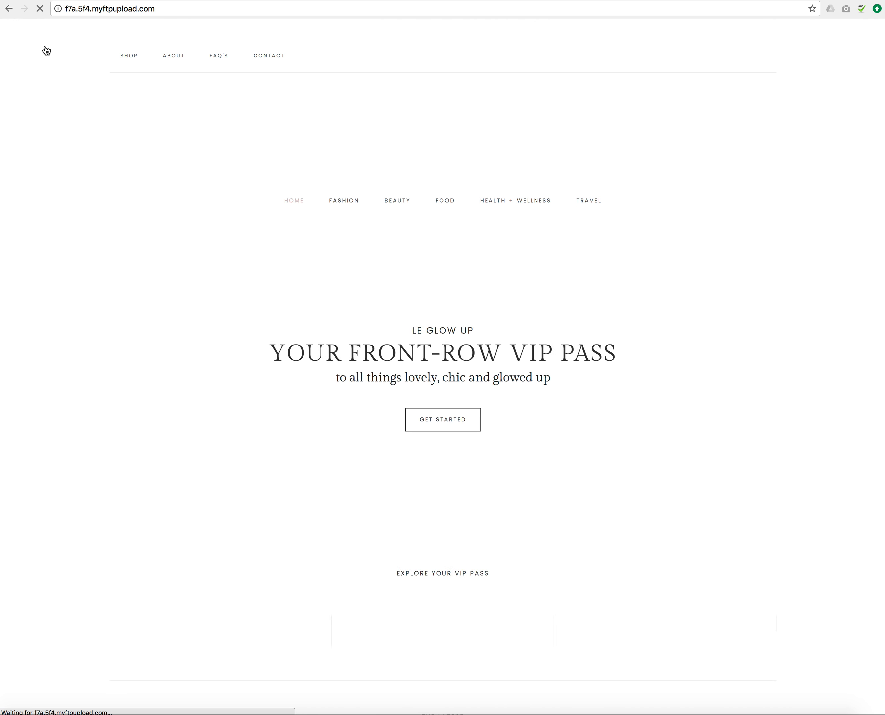
scroll(484, 239, "down", 10)
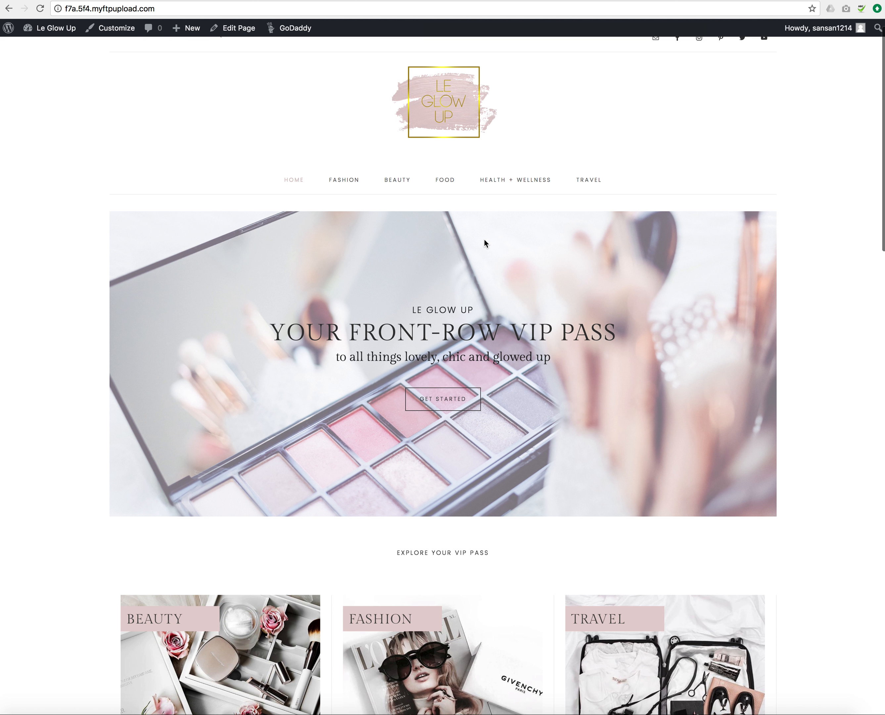
scroll(483, 238, "down", 5)
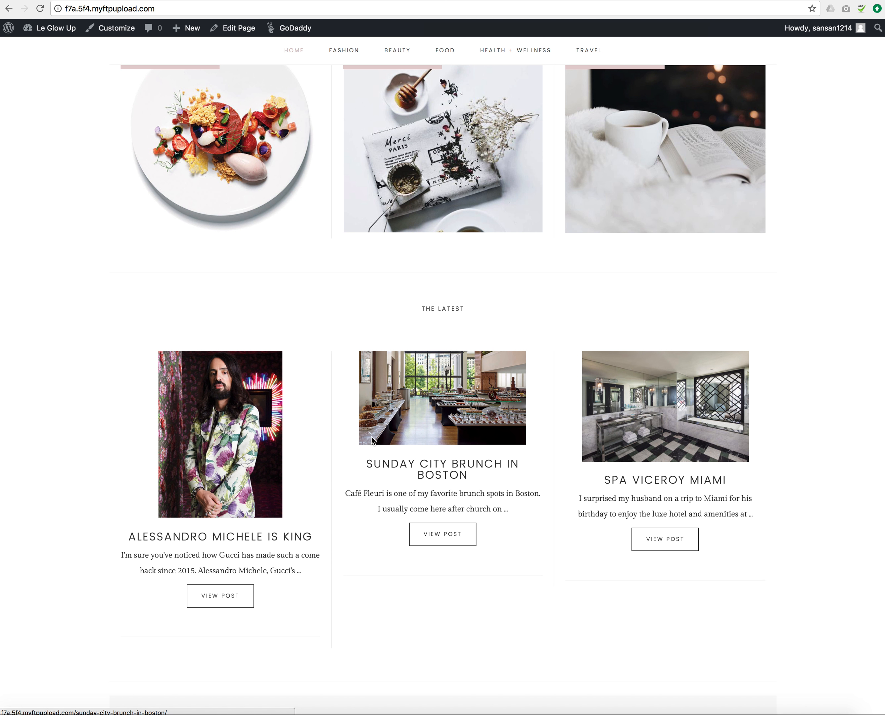
scroll(372, 435, "up", 8)
scroll(372, 434, "up", 7)
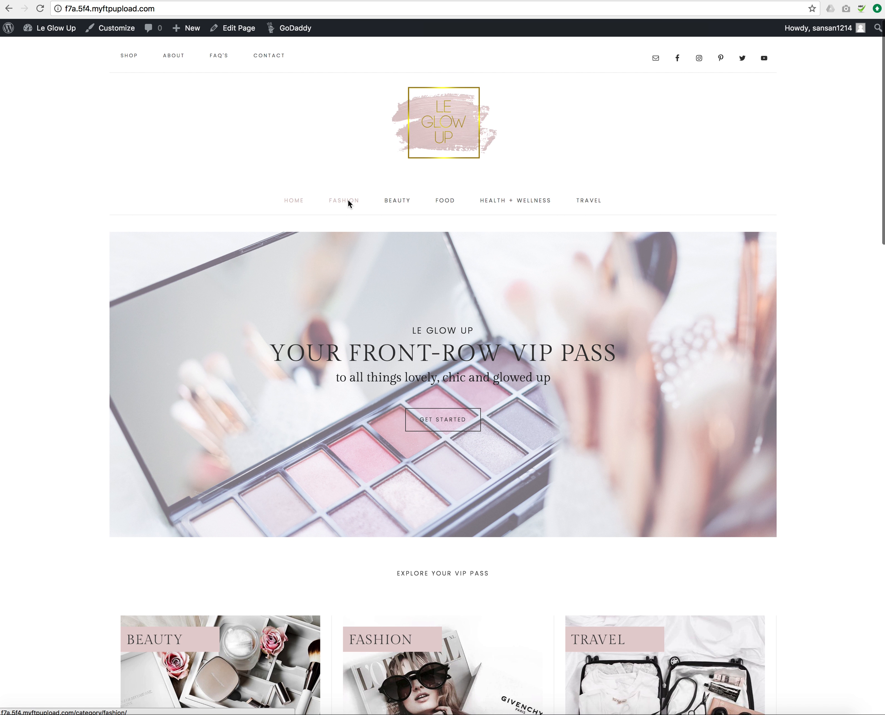
left_click(345, 199)
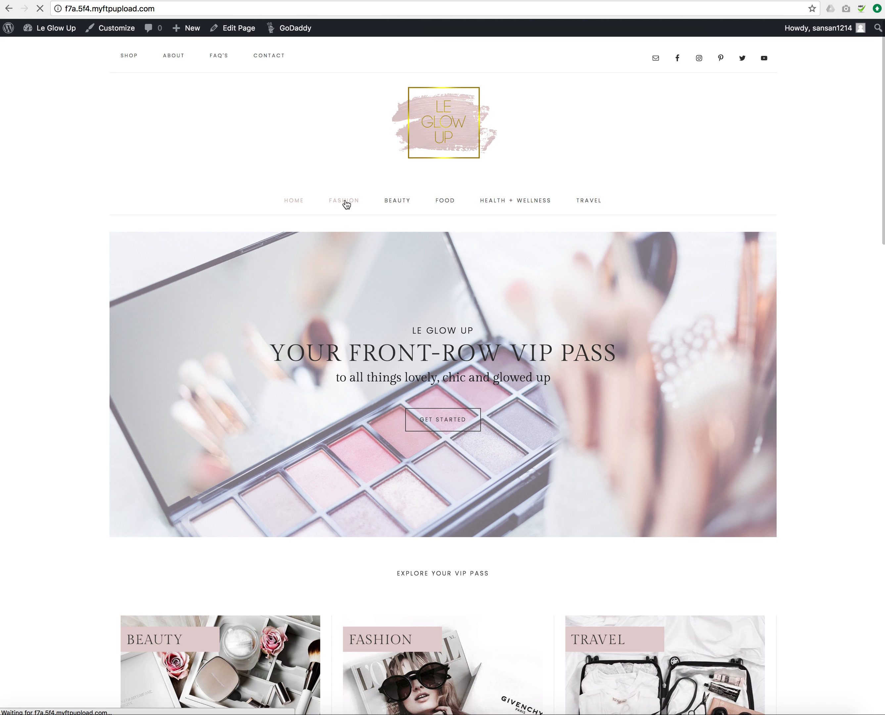
scroll(340, 203, "down", 1)
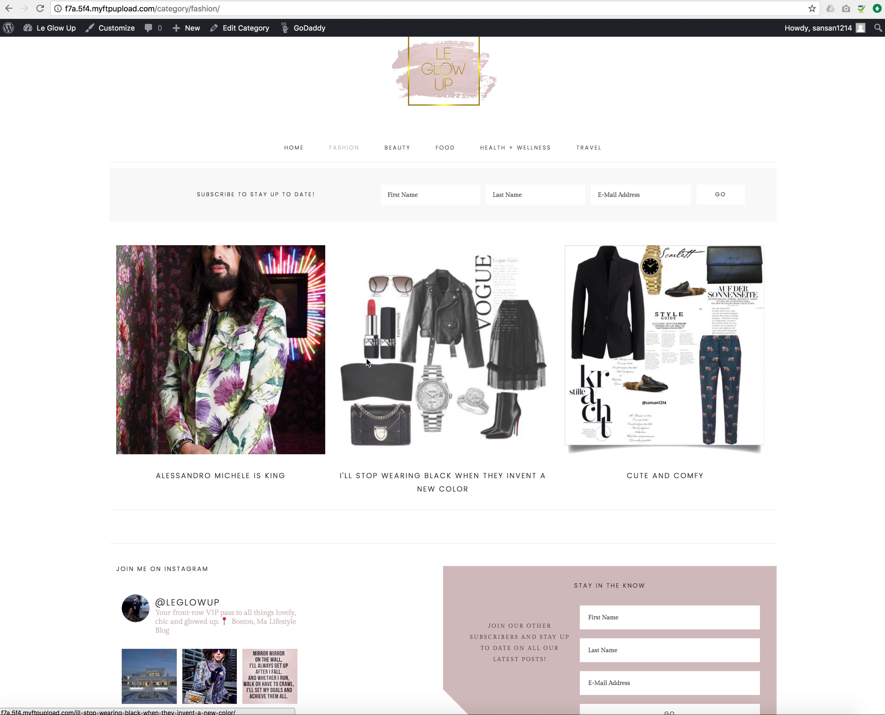
scroll(740, 373, "up", 1)
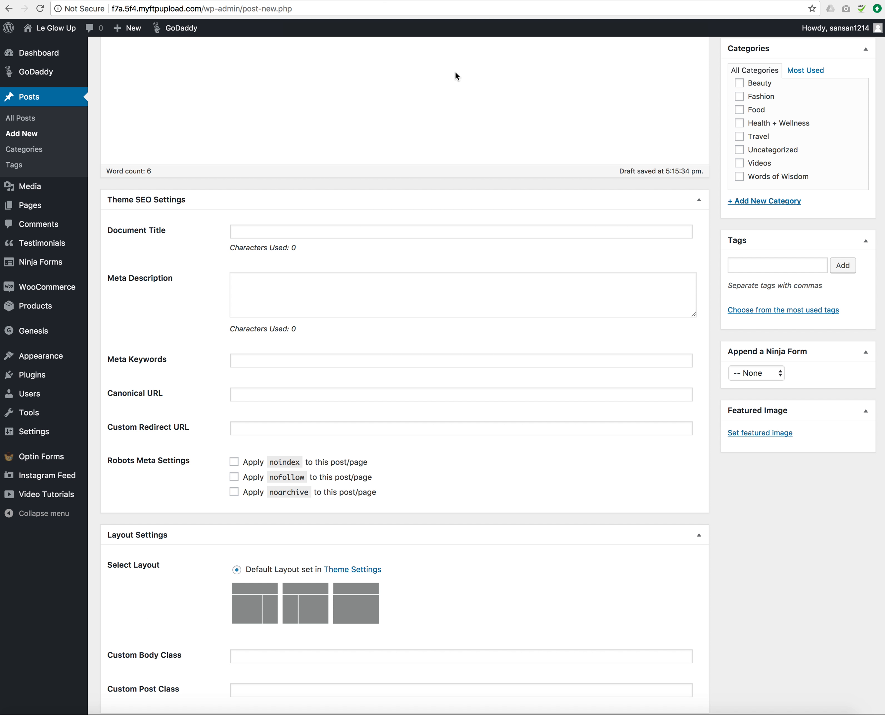
- Return from the draft post to the live site and examine the post images on the Fashion page and in the homepage's The Latest section
scroll(456, 78, "up", 5)
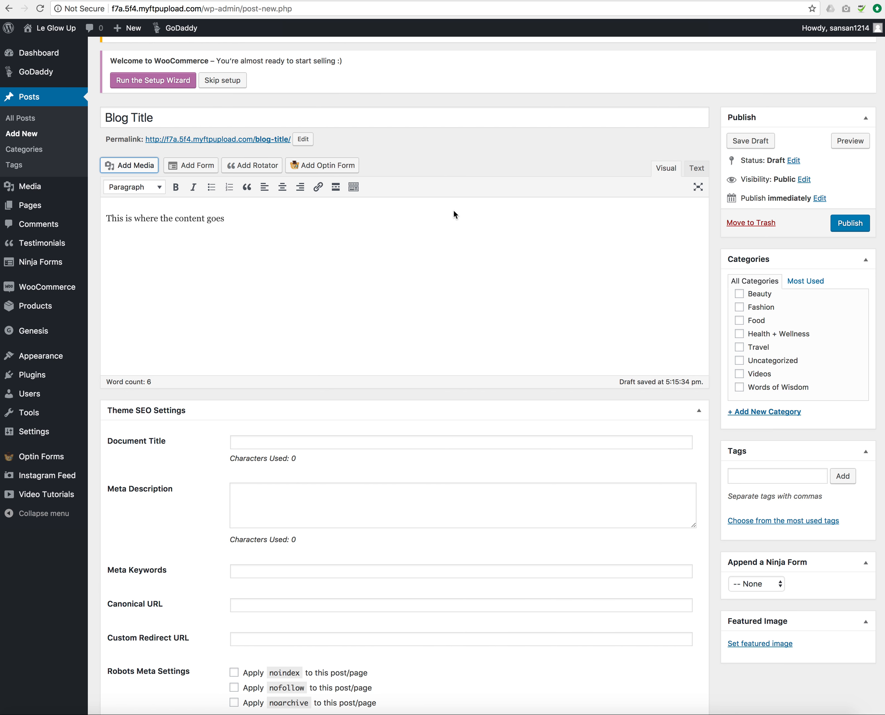
left_click(162, 0)
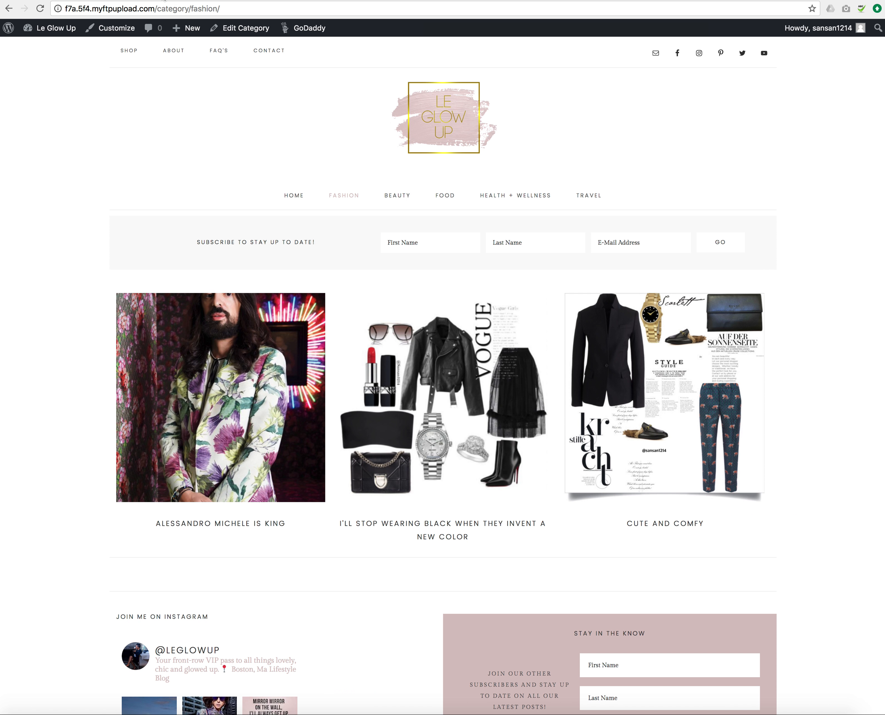
scroll(558, 273, "down", 2)
left_click(438, 77)
scroll(432, 152, "down", 15)
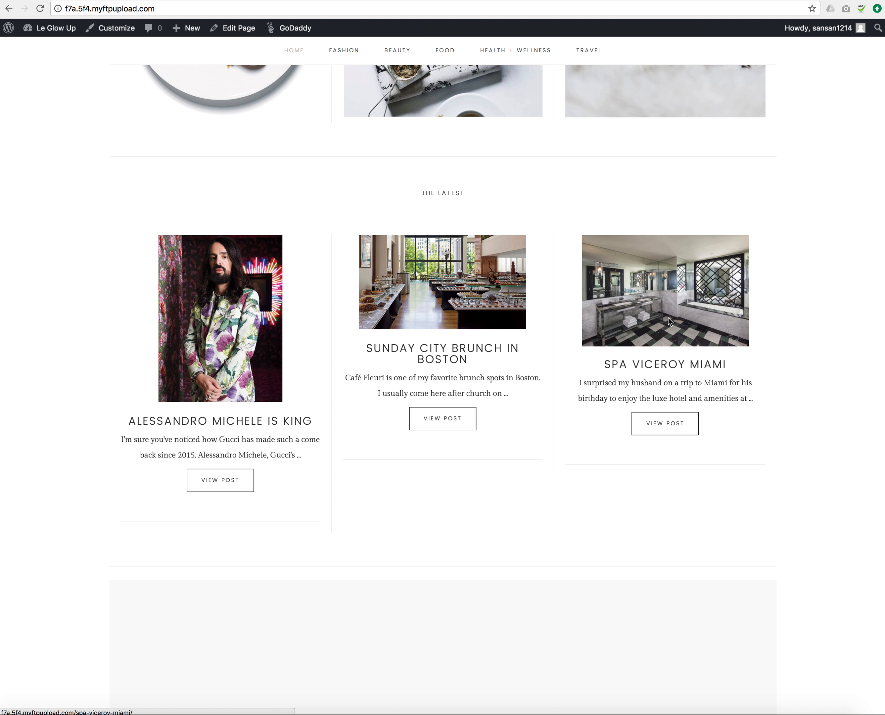
scroll(668, 321, "up", 5)
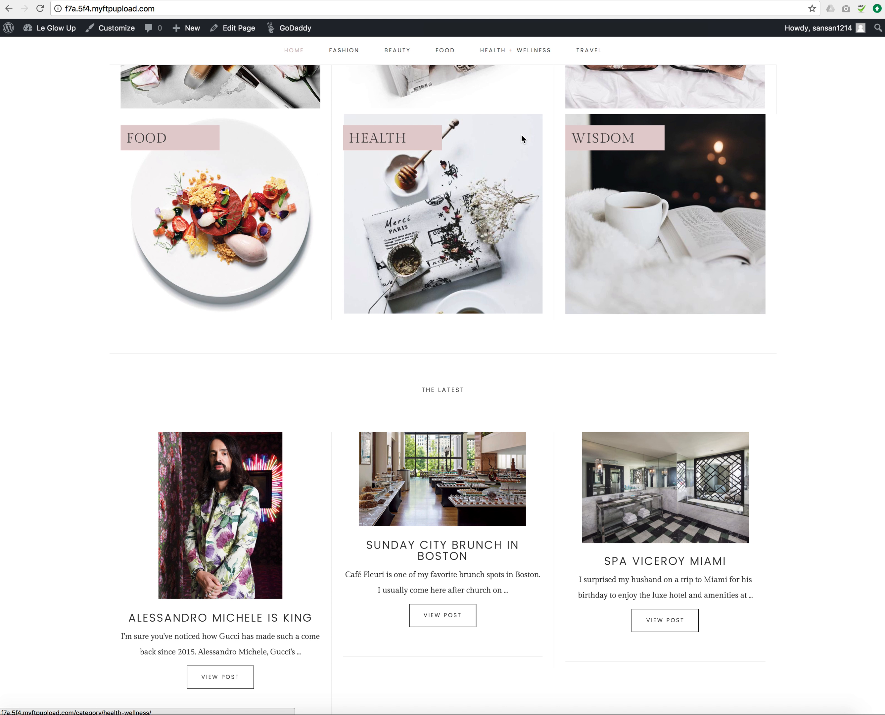
scroll(519, 142, "up", 1)
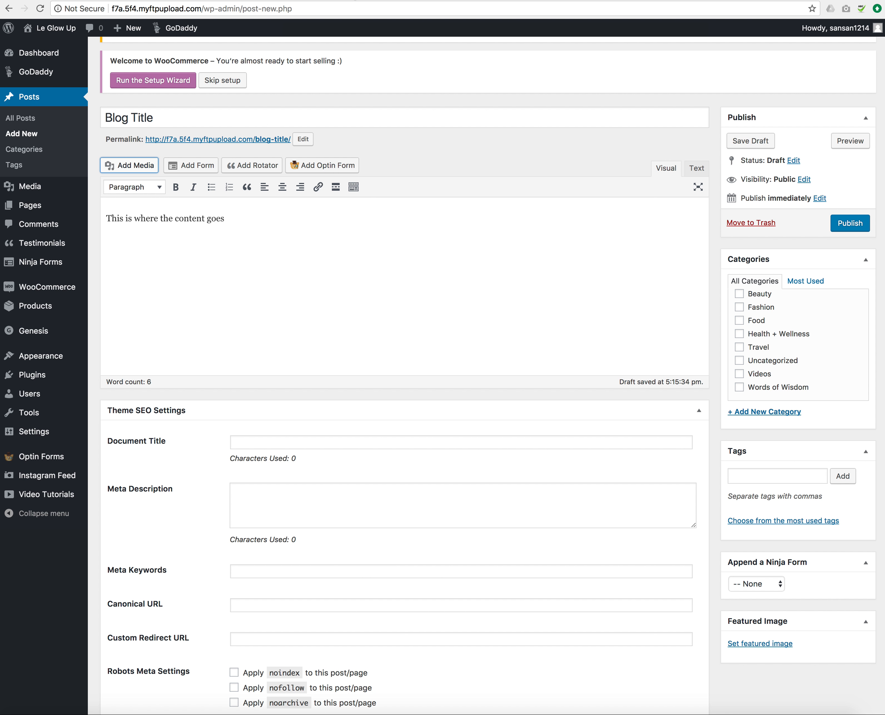
- View the media library images available as the draft post's featured image, and close the picker without choosing one
scroll(372, 310, "down", 5)
left_click(762, 435)
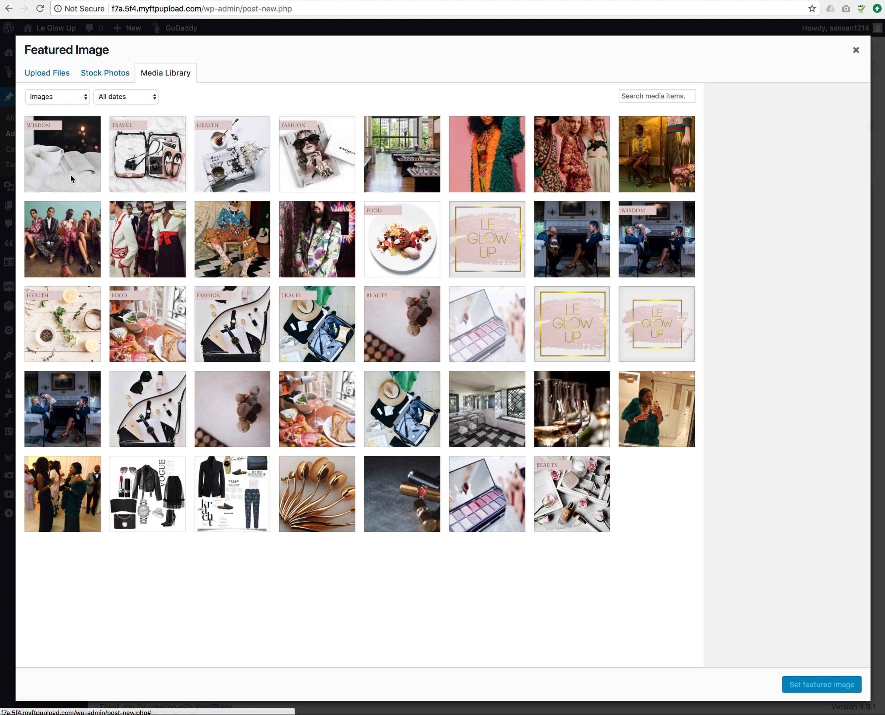
left_click(855, 51)
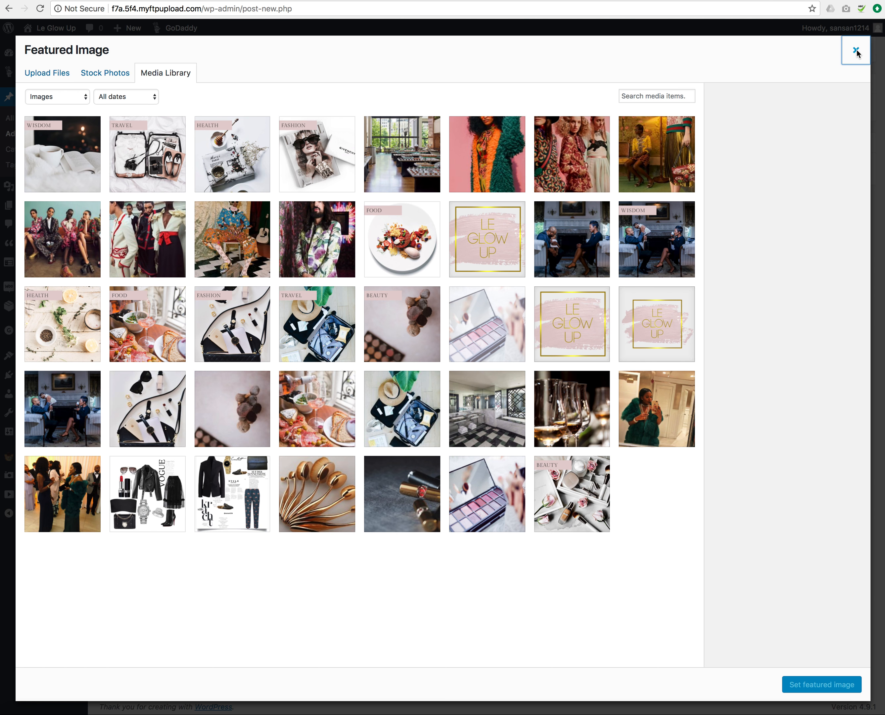
- Move the draft post "Blog Title" to the trash and leave the editor without saving changes
scroll(773, 460, "up", 5)
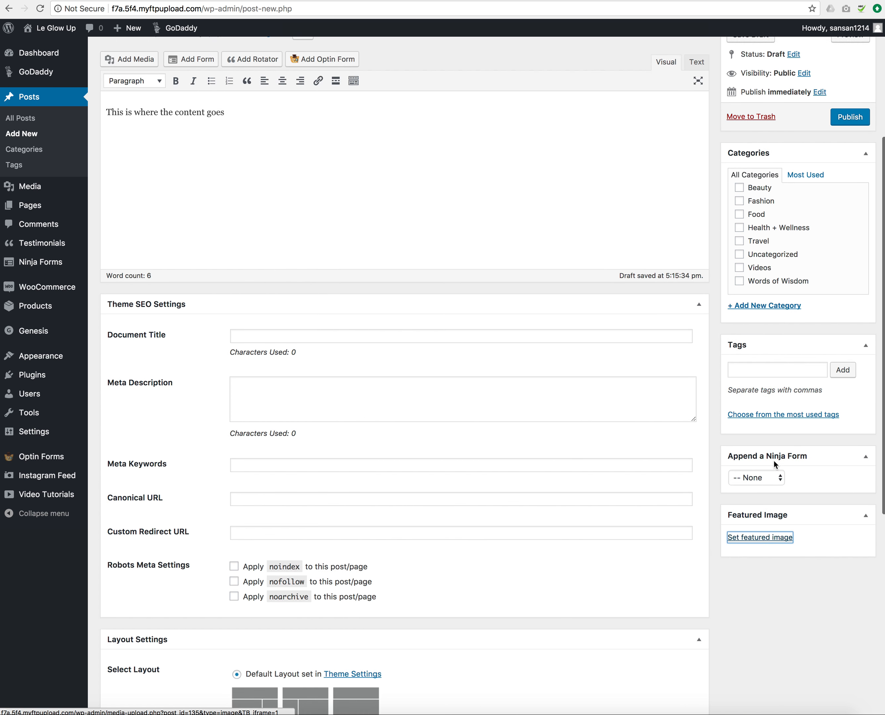
scroll(774, 460, "up", 2)
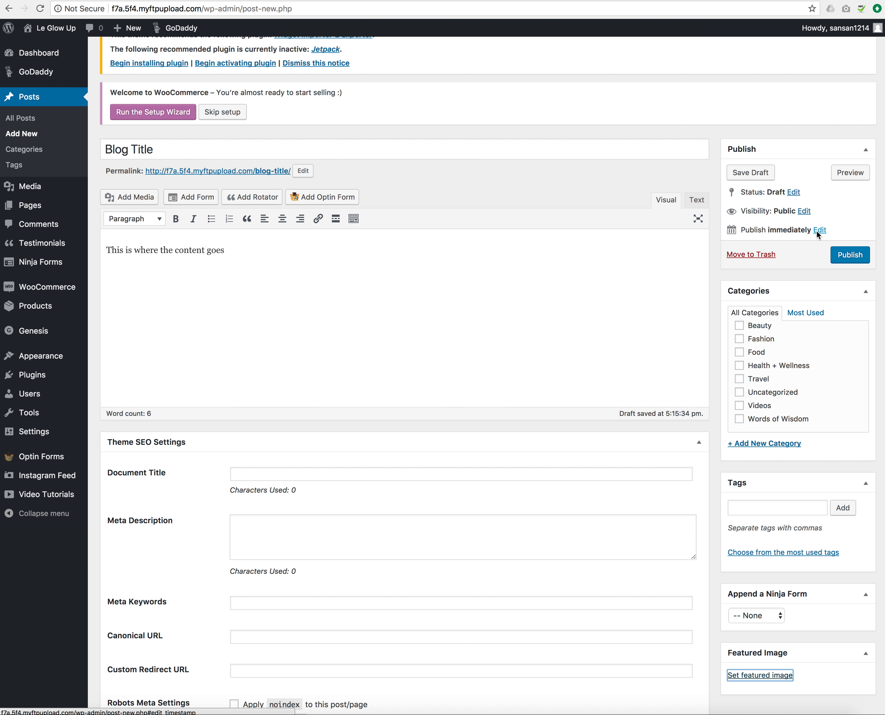
scroll(678, 266, "up", 3)
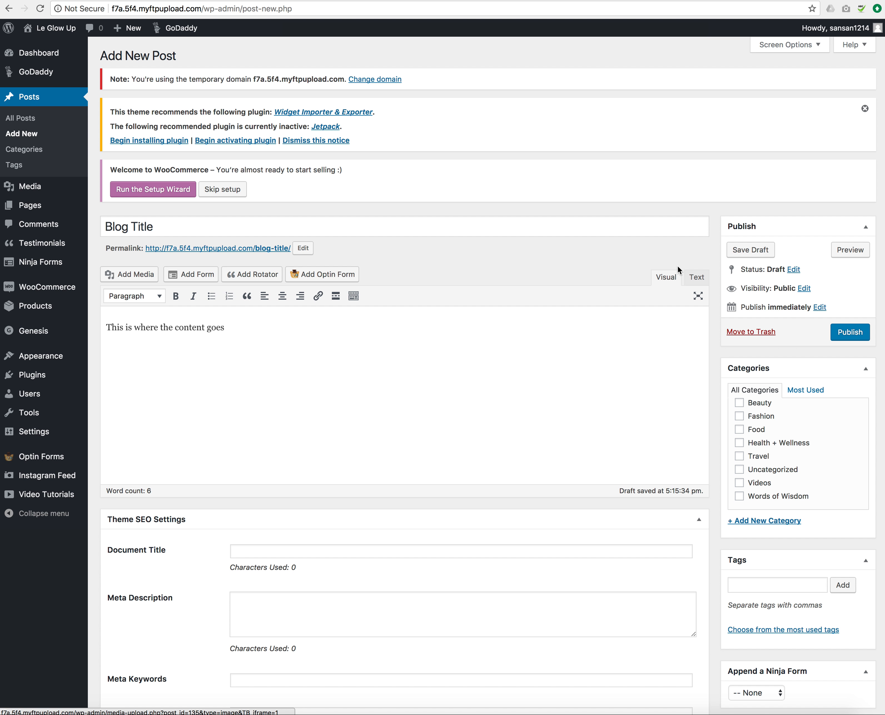
scroll(689, 273, "down", 1)
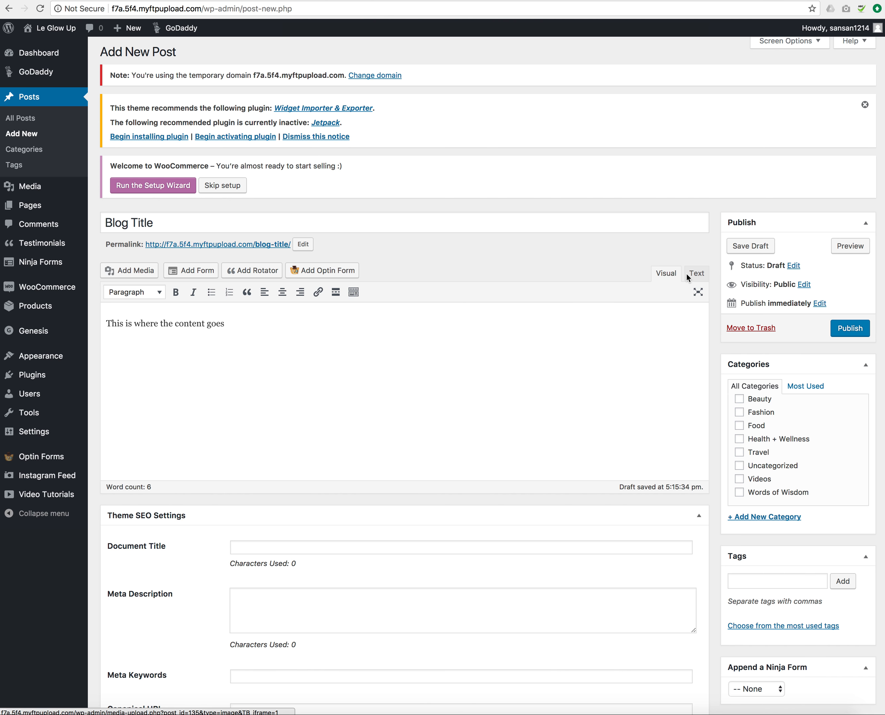
scroll(686, 273, "down", 1)
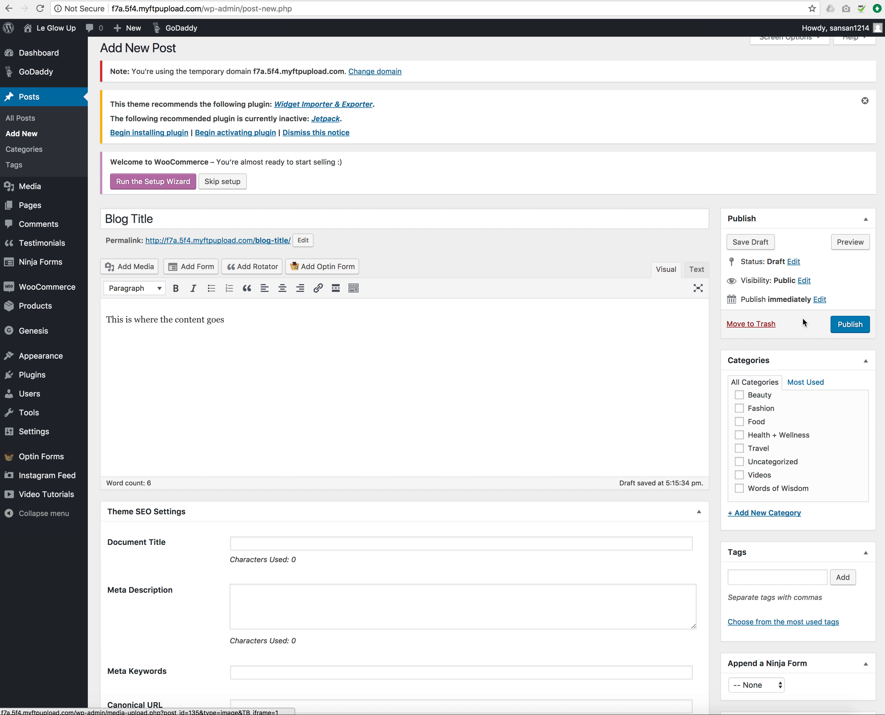
left_click(760, 323)
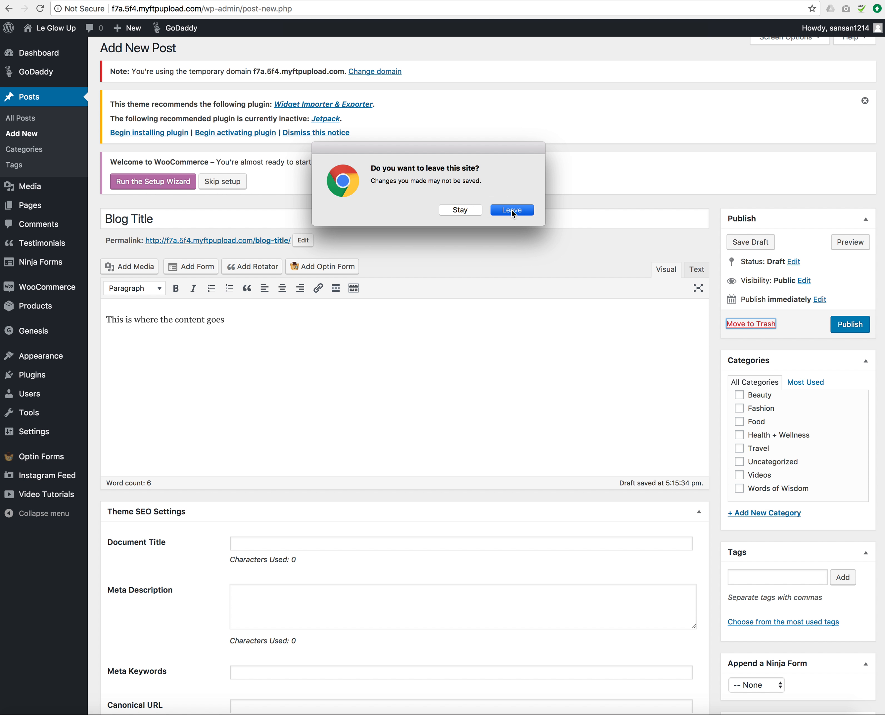
left_click(512, 210)
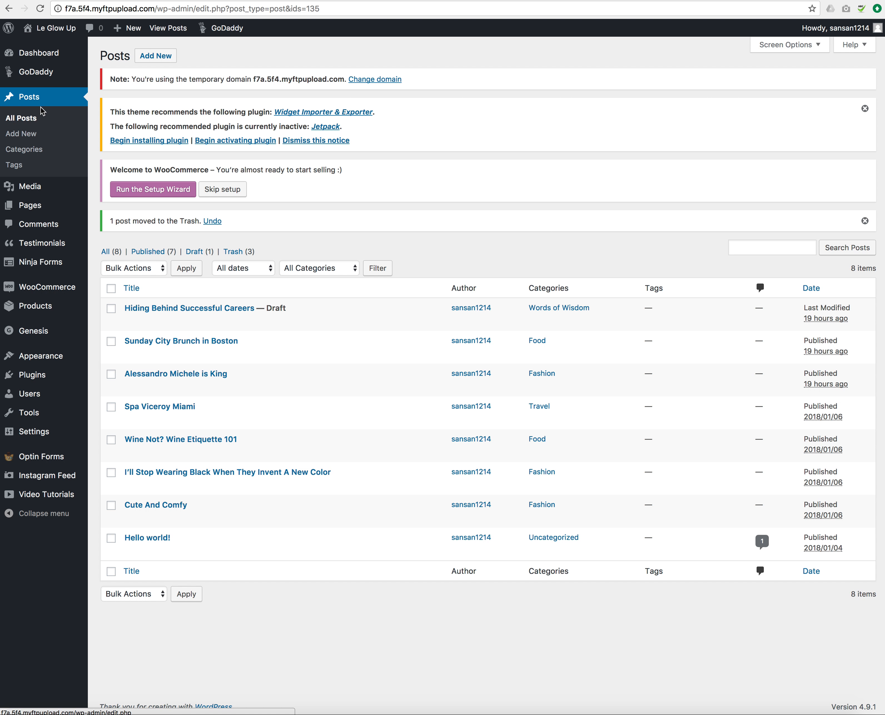
- View the blank new page form, and open the About page for editing from the list of all pages
mouse_move(33, 206)
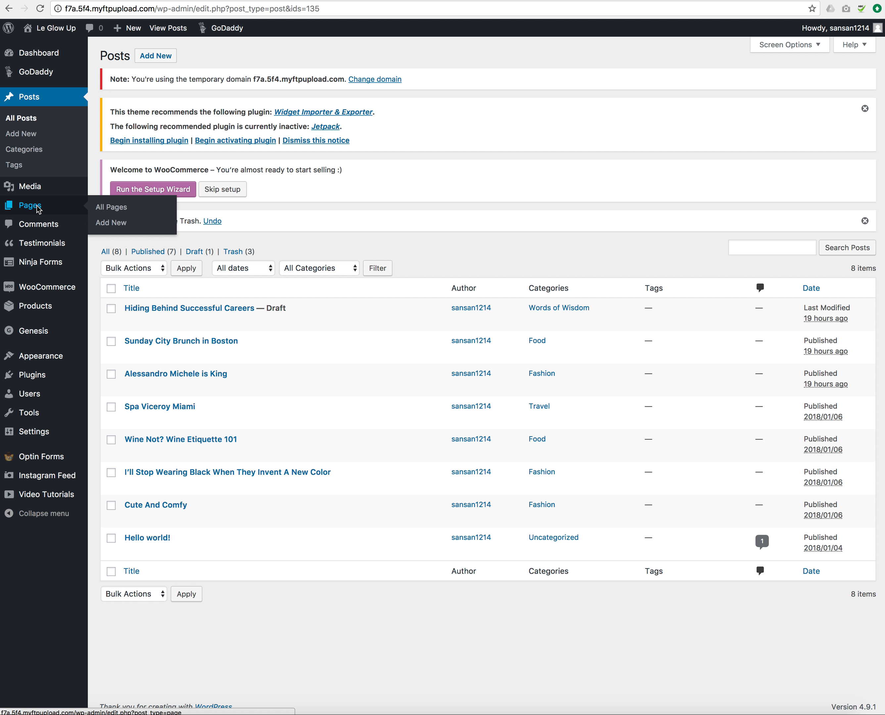
left_click(111, 222)
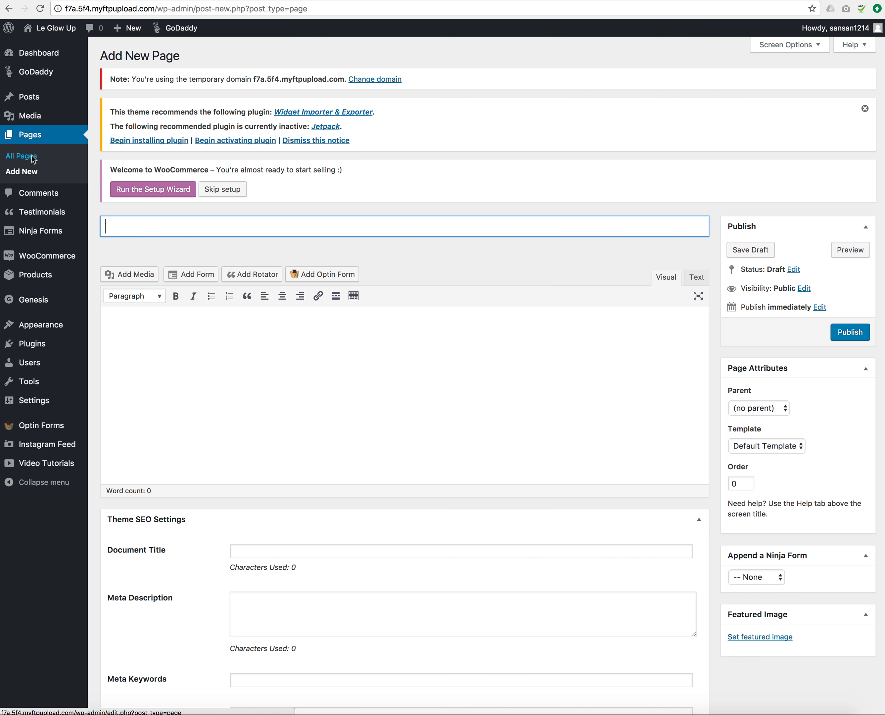
left_click(22, 157)
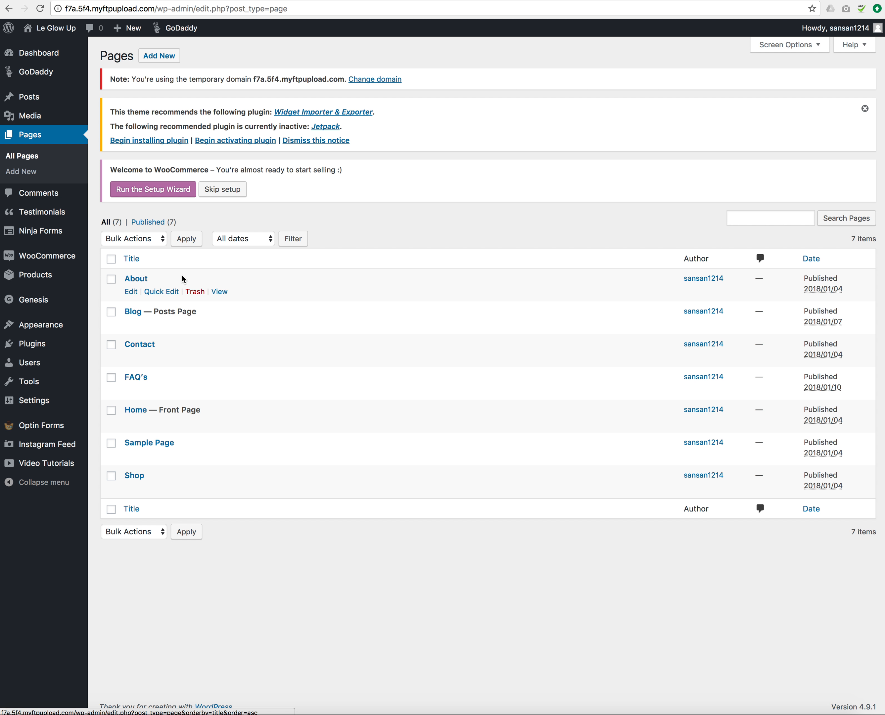
left_click(136, 278)
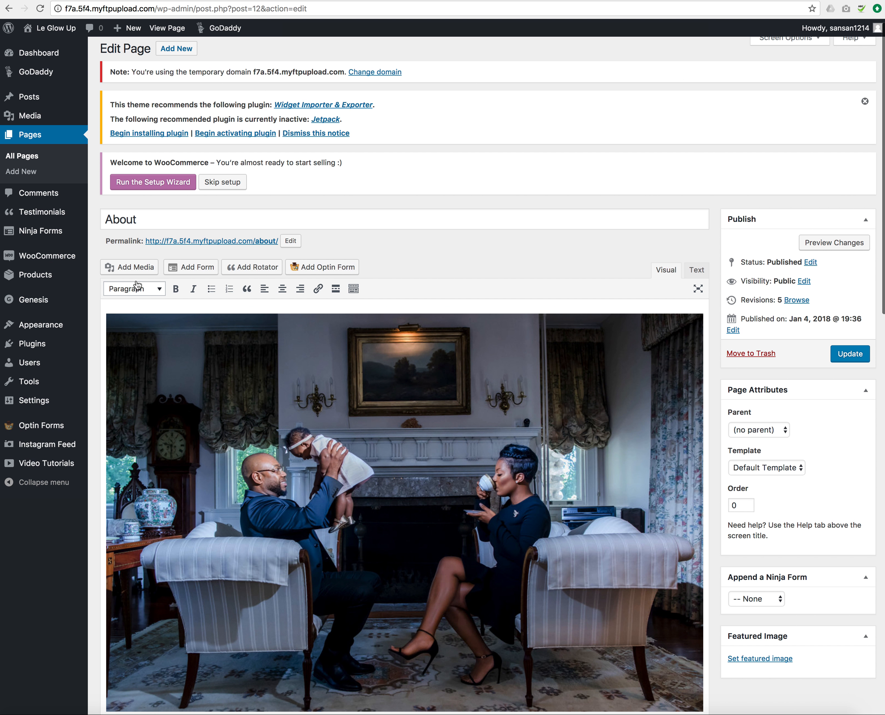
- Examine the About page's image and text content, publishing options, page attributes and featured image setting in the editor
scroll(187, 337, "down", 5)
scroll(186, 338, "up", 6)
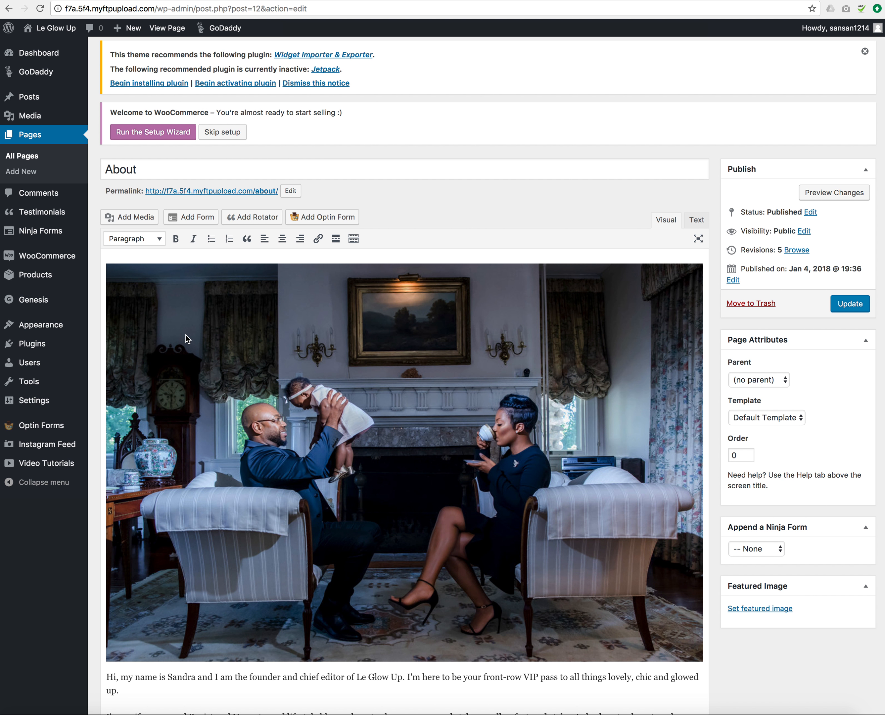
scroll(186, 336, "down", 10)
scroll(186, 334, "up", 2)
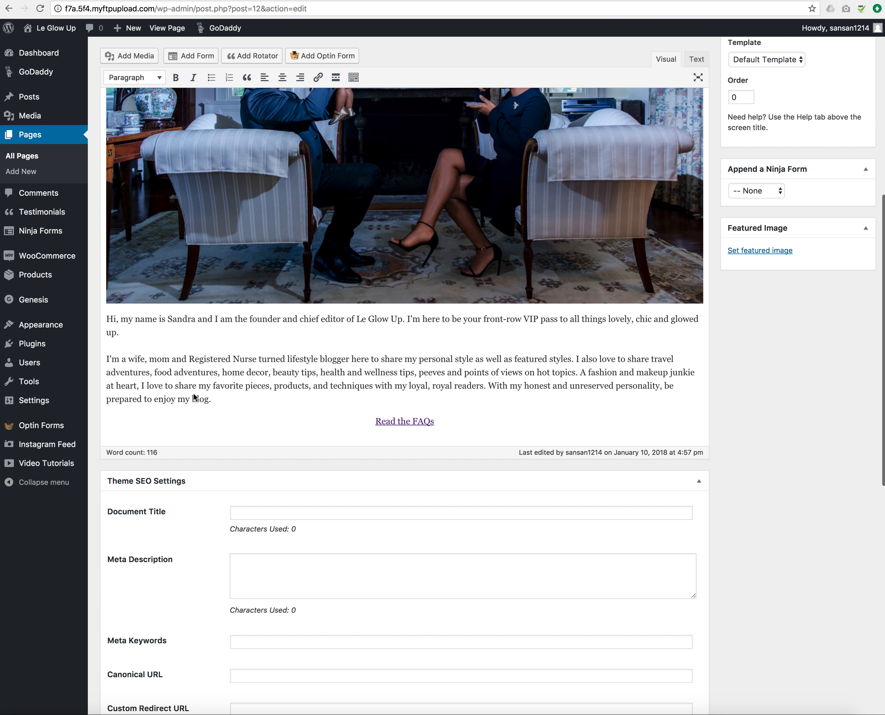
scroll(419, 380, "up", 7)
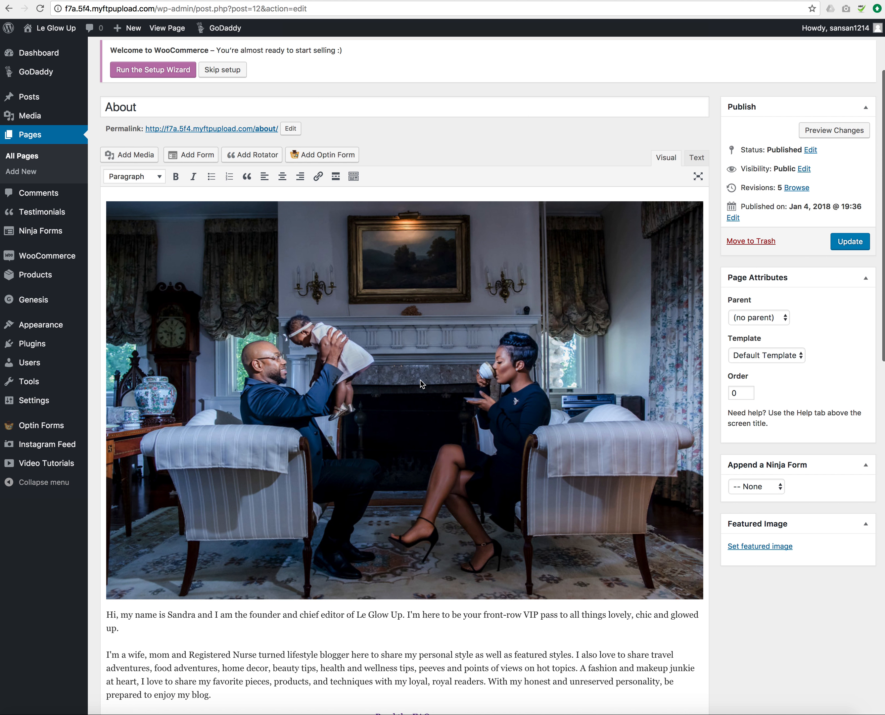
scroll(421, 380, "up", 1)
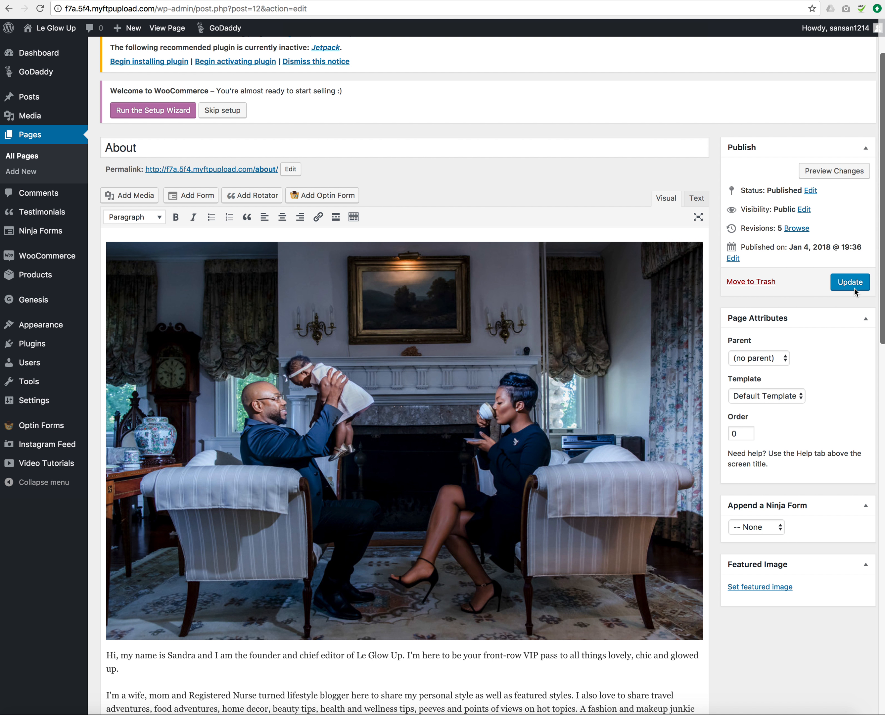
scroll(833, 291, "down", 1)
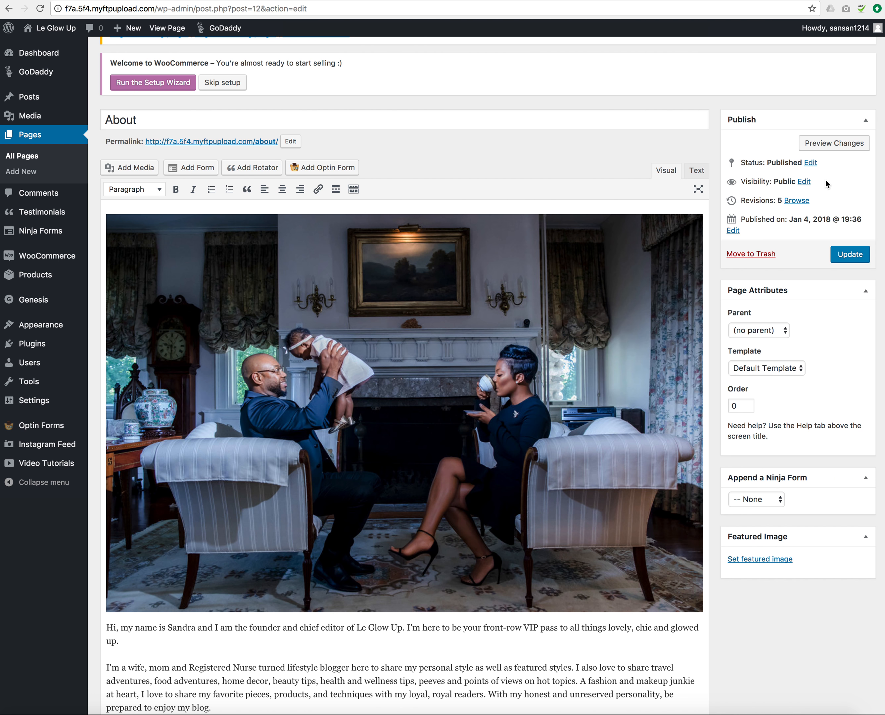
scroll(552, 273, "down", 5)
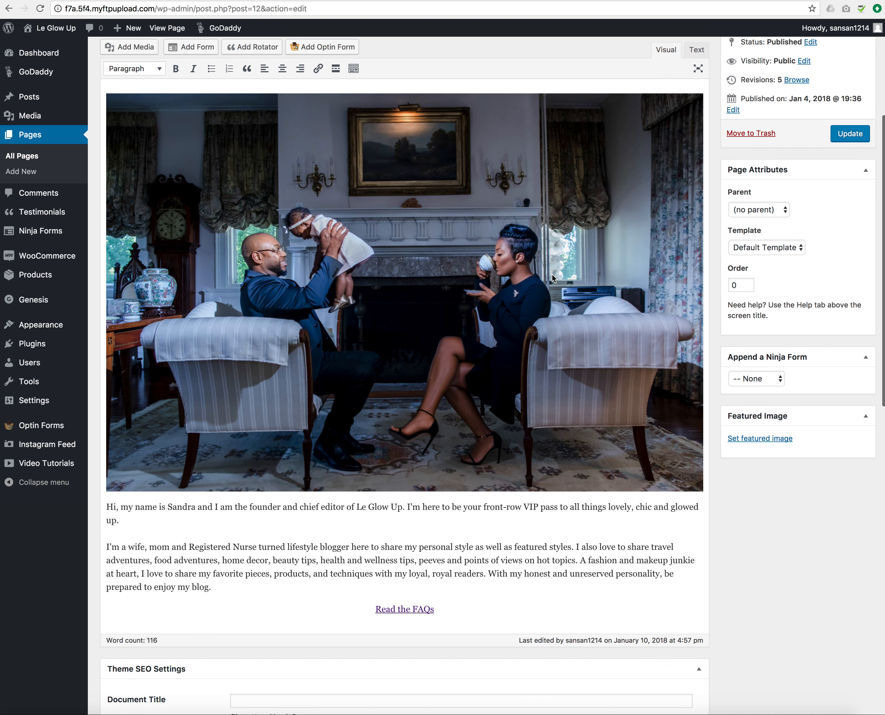
scroll(552, 273, "up", 7)
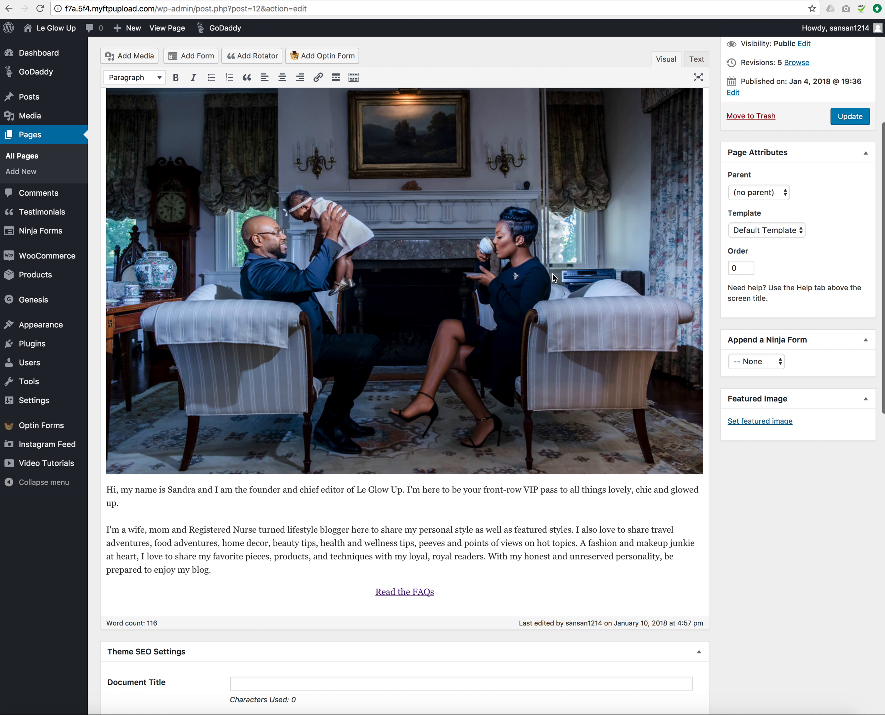
scroll(552, 274, "down", 1)
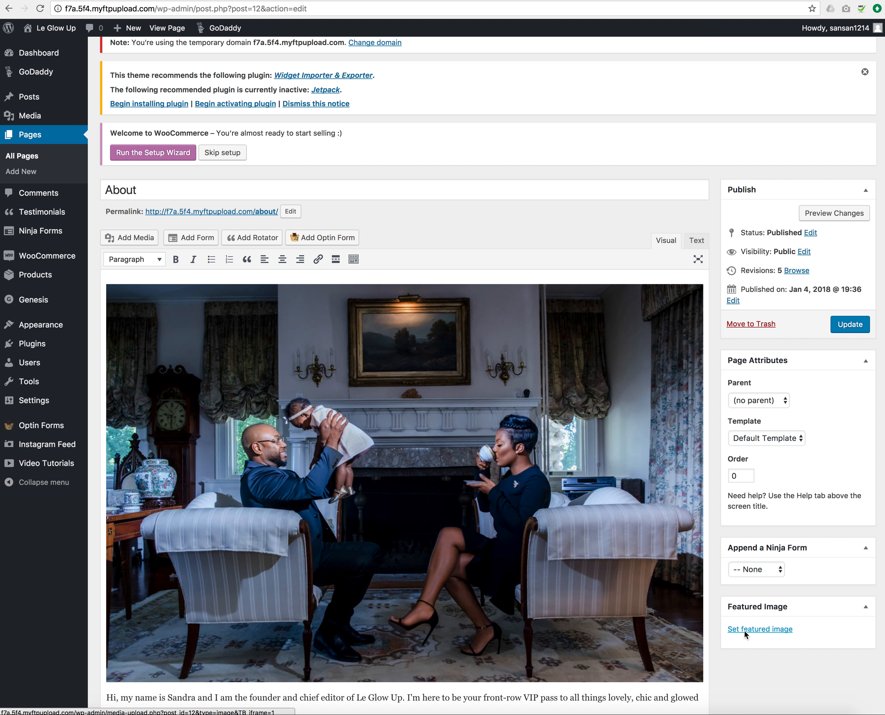
scroll(764, 629, "up", 3)
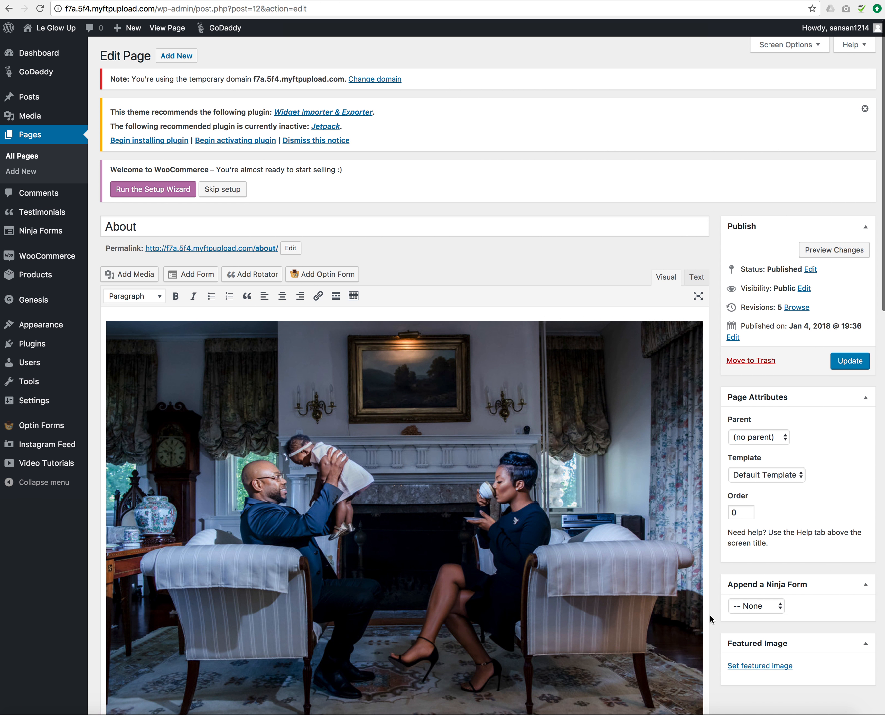
scroll(734, 625, "down", 5)
scroll(584, 554, "down", 4)
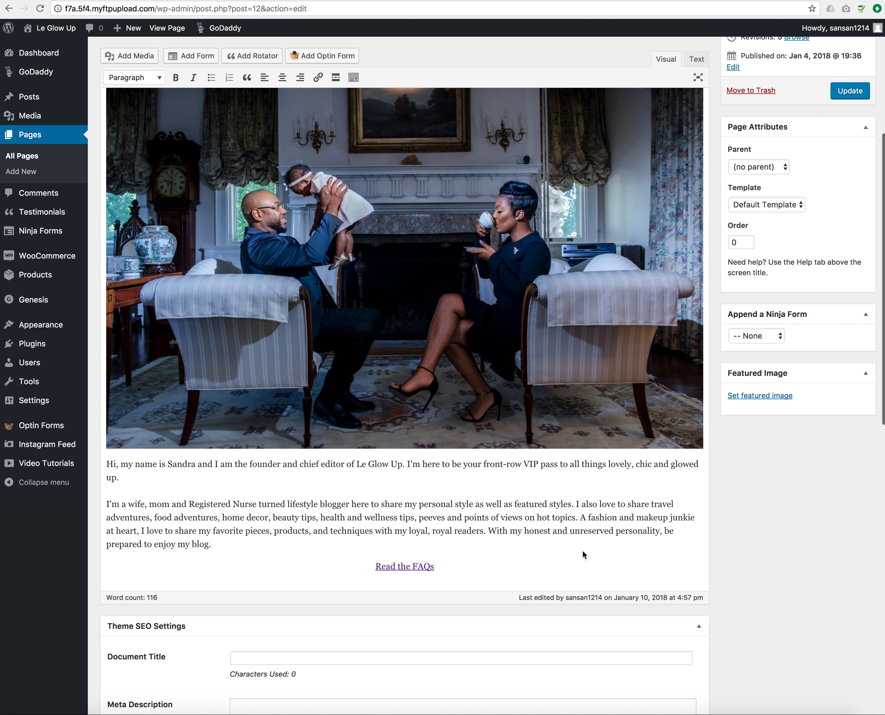
scroll(582, 550, "up", 5)
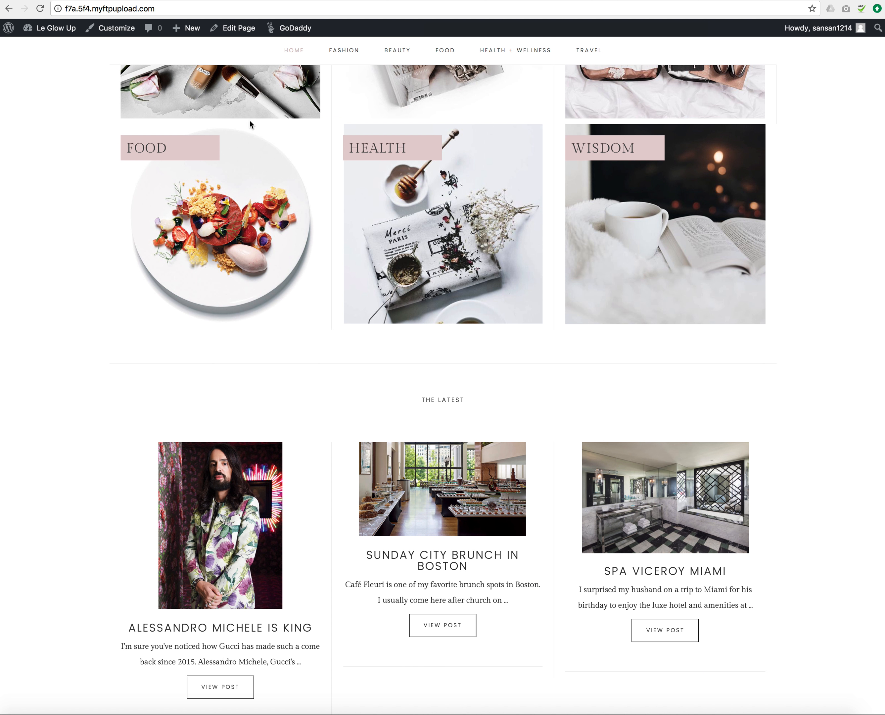
- Look over the live homepage's header banner, Explore Your VIP Pass categories and The Latest posts
scroll(272, 159, "up", 15)
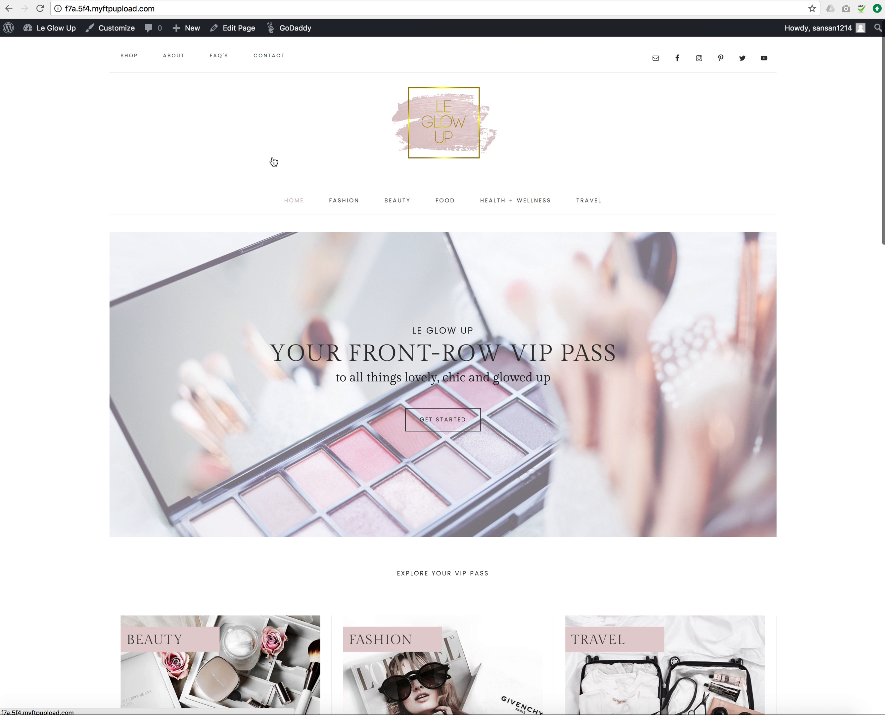
scroll(271, 157, "down", 4)
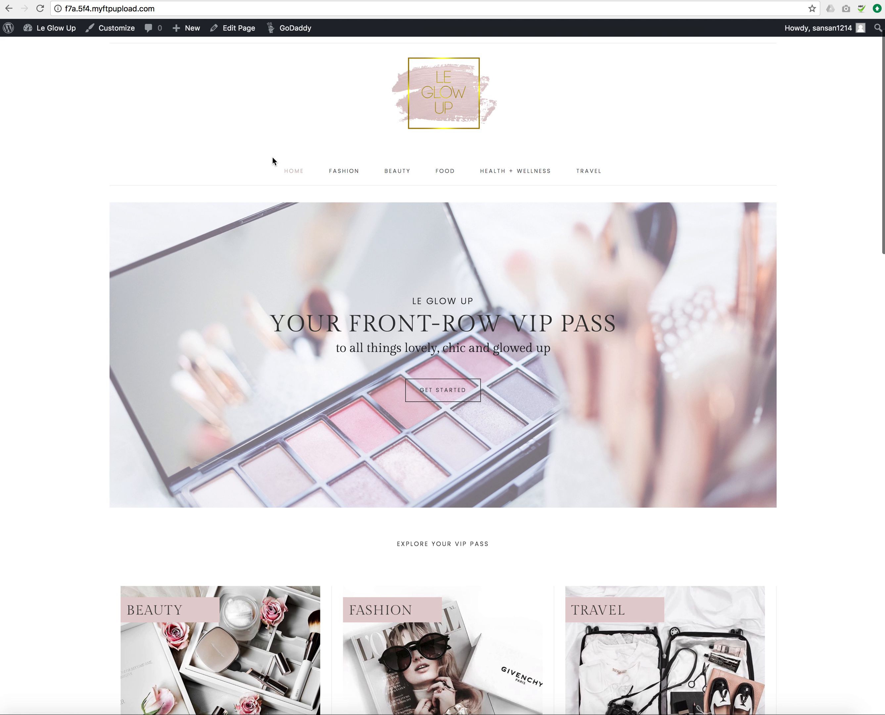
scroll(272, 159, "down", 1)
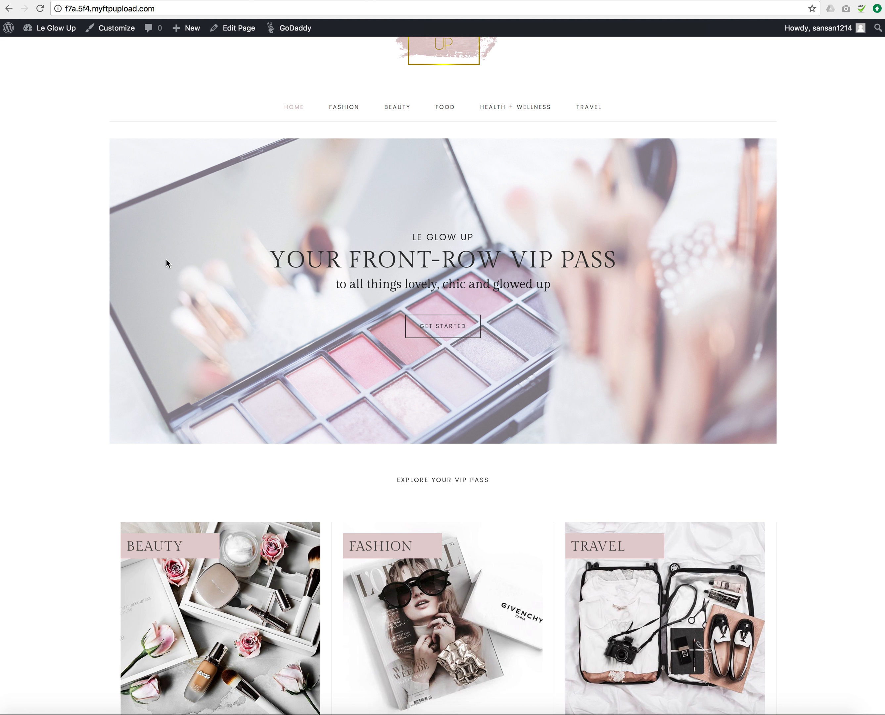
scroll(267, 302, "down", 15)
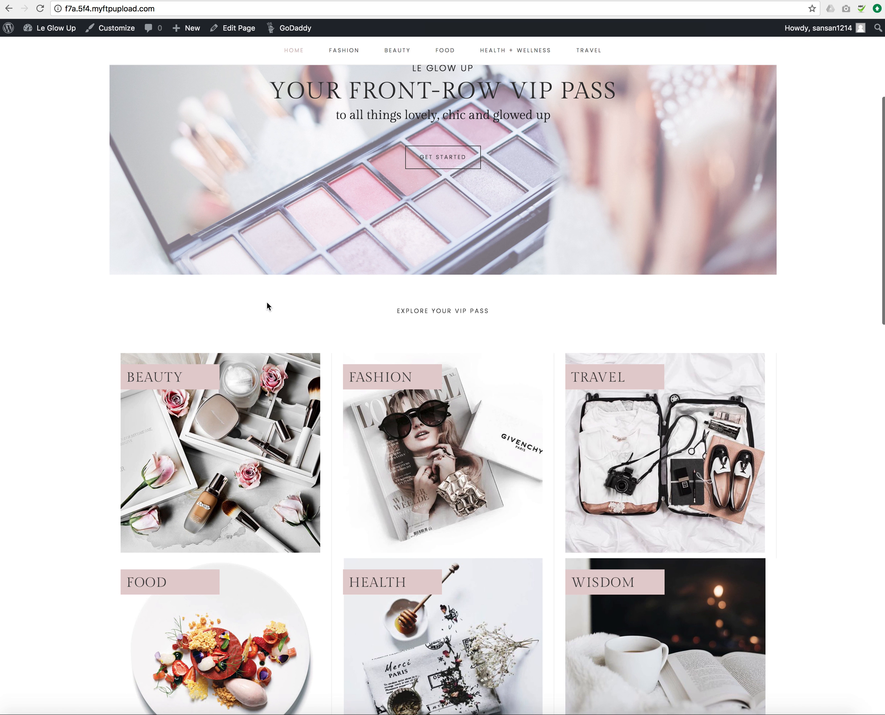
scroll(316, 343, "down", 9)
scroll(317, 342, "down", 18)
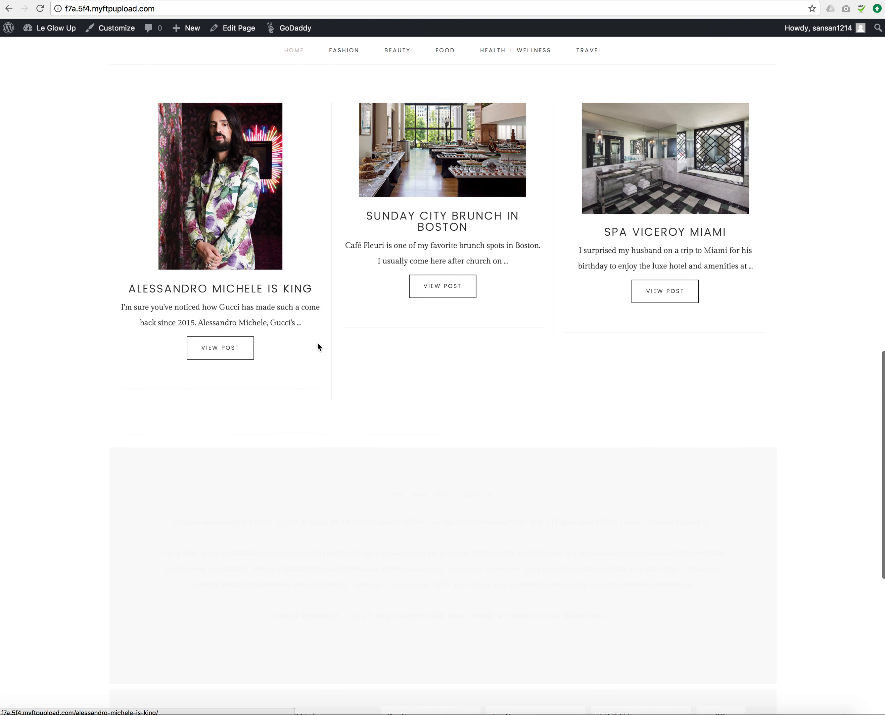
scroll(318, 342, "up", 20)
scroll(317, 342, "up", 20)
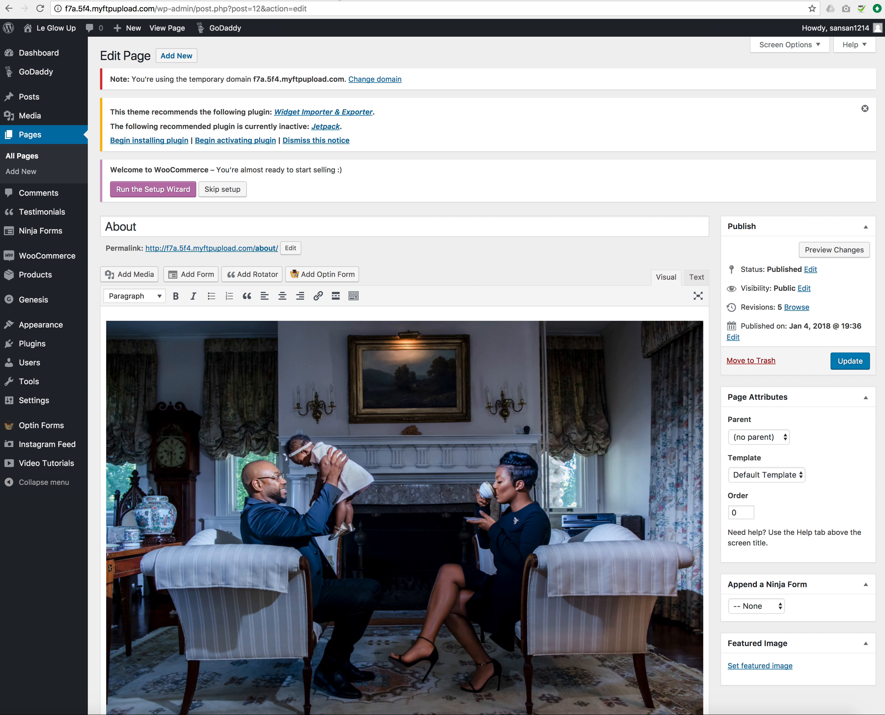
- Open the site's widget management from the About page editor and expand the Front Page 1 through Front Page 4 widget areas
mouse_move(20, 55)
mouse_move(49, 330)
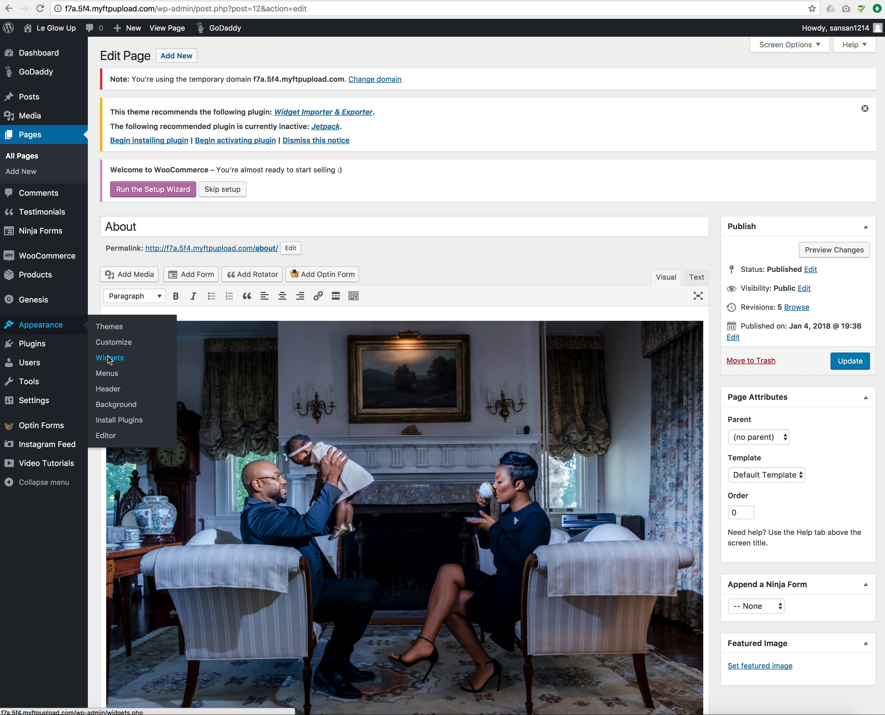
left_click(119, 361)
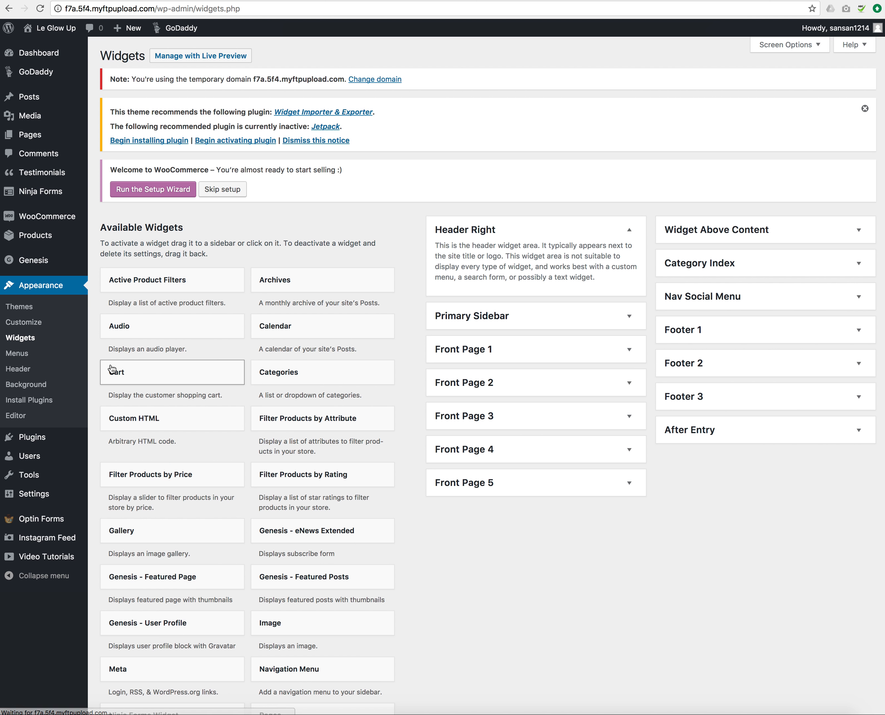
scroll(117, 343, "down", 1)
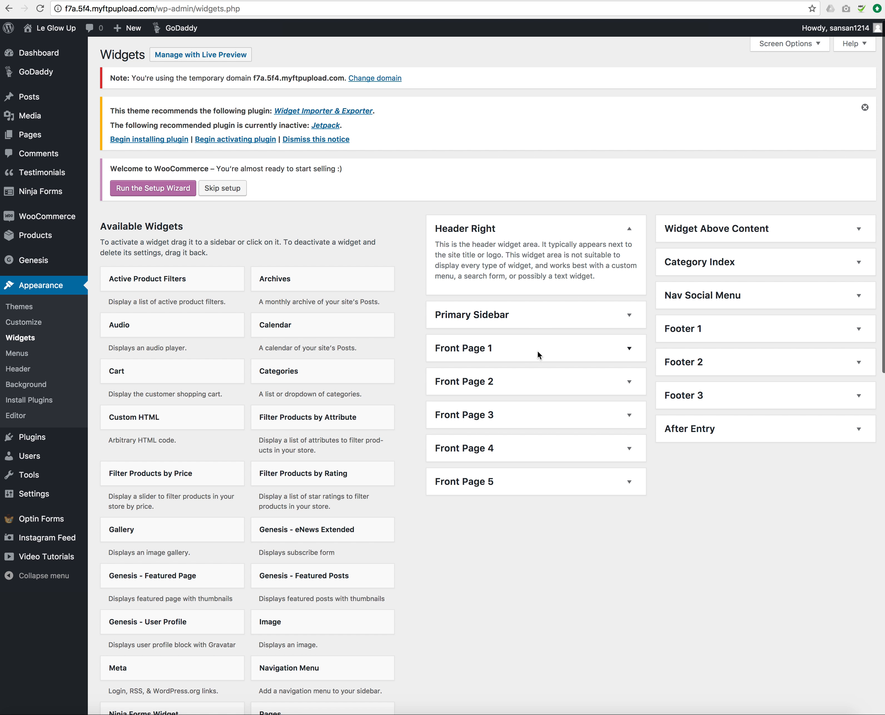
left_click(630, 349)
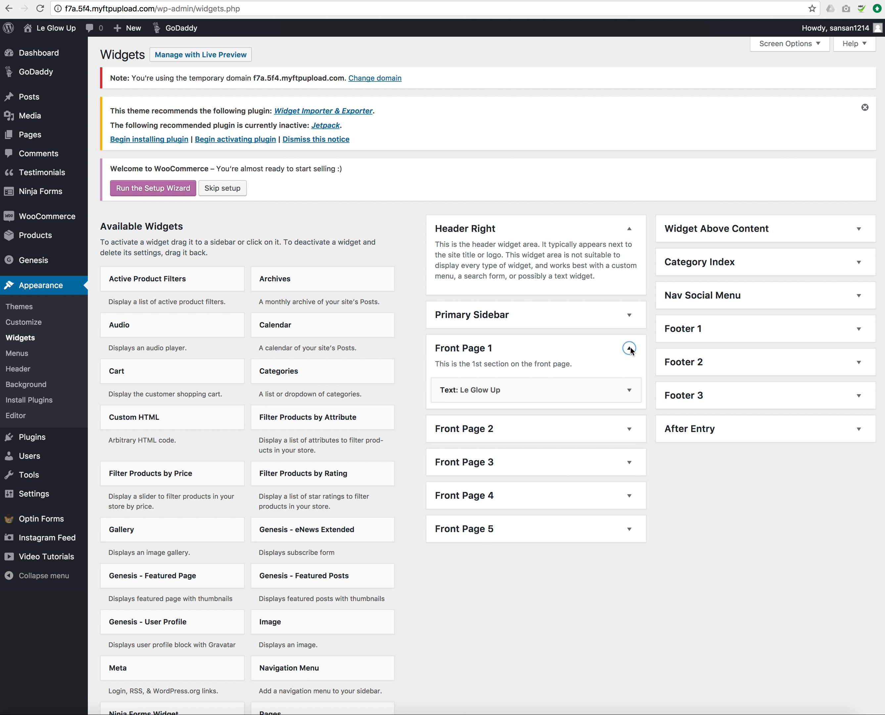
left_click(629, 428)
scroll(627, 429, "down", 5)
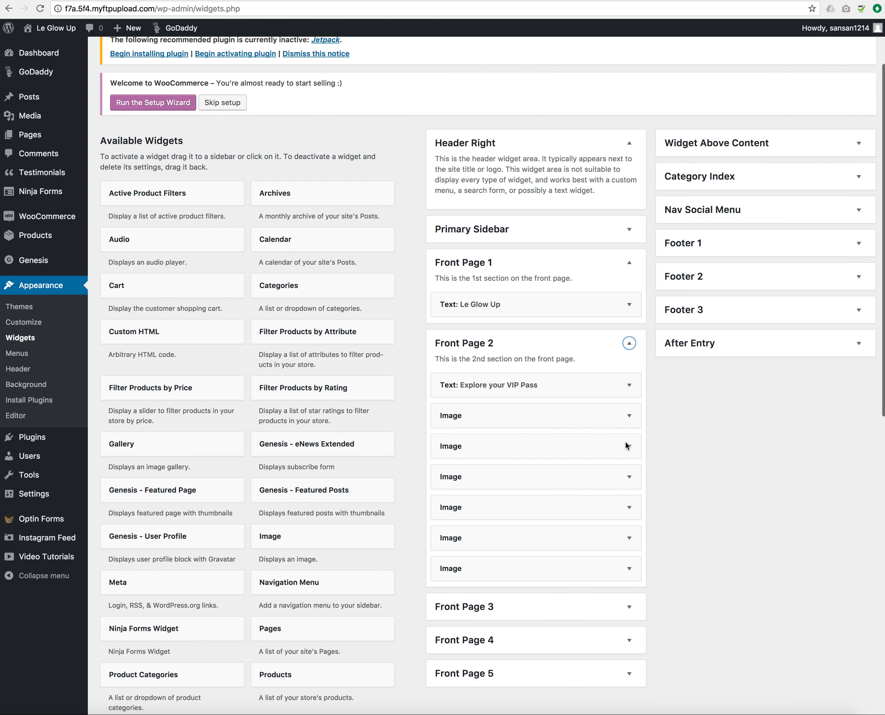
left_click(630, 605)
scroll(631, 601, "down", 10)
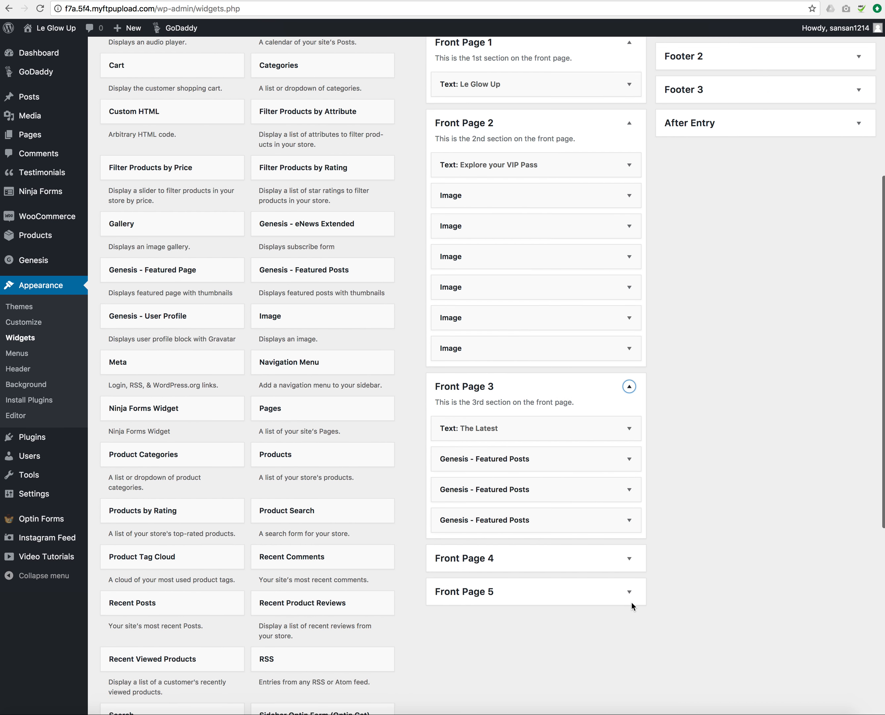
left_click(630, 550)
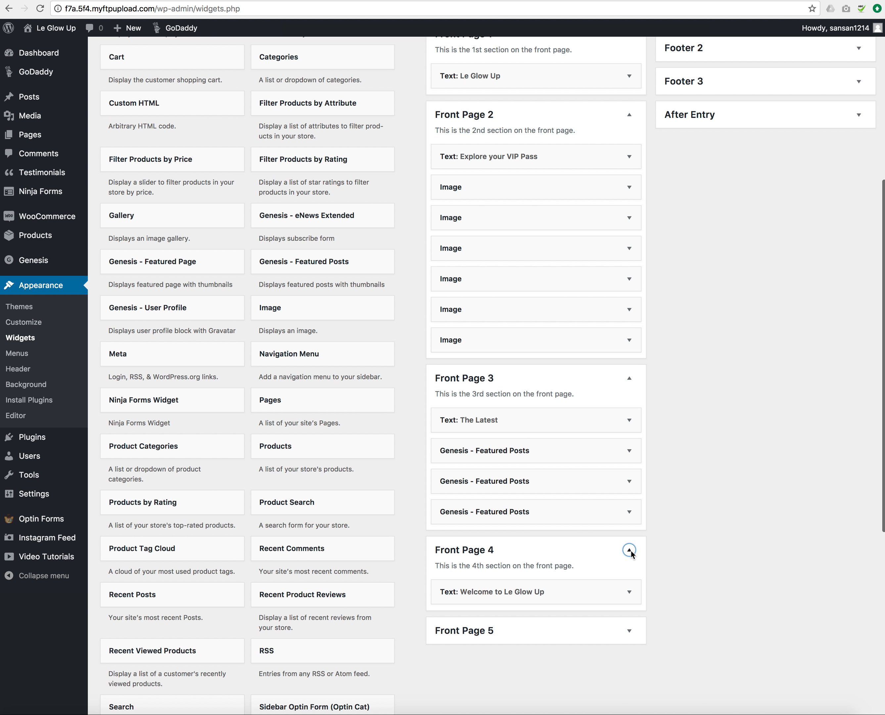
- Compare the Le Glow Up text widget in Front Page 1 with the live homepage's banner text, and collapse the widget
scroll(669, 565, "up", 10)
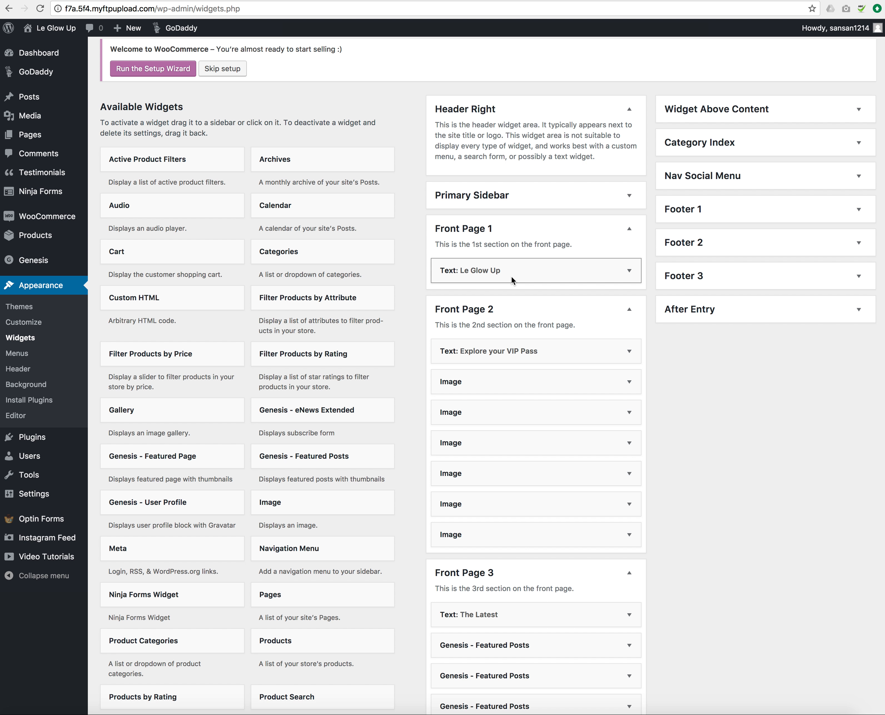
left_click(629, 270)
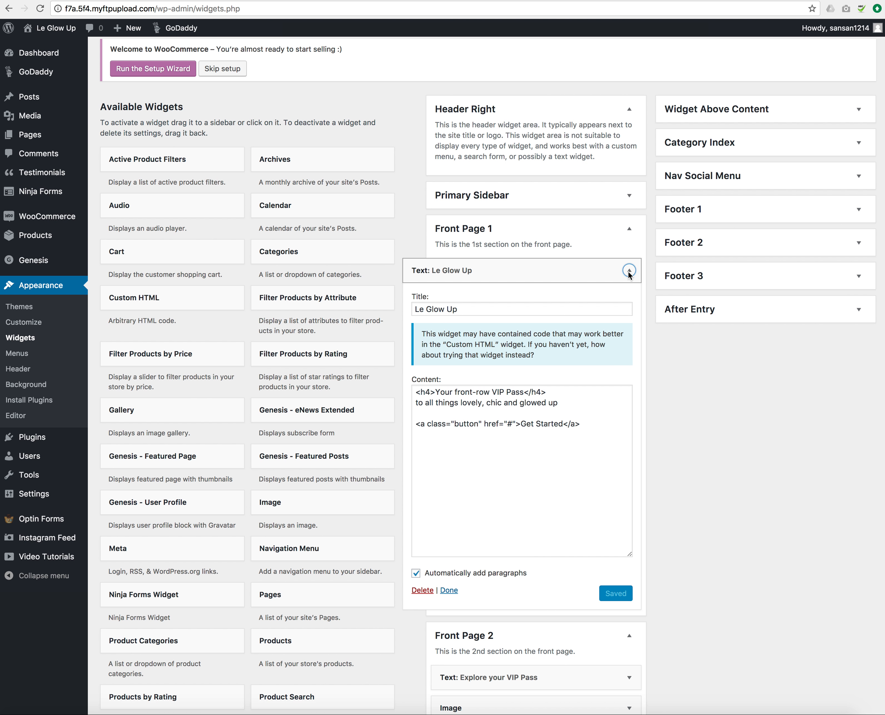
left_click(158, 0)
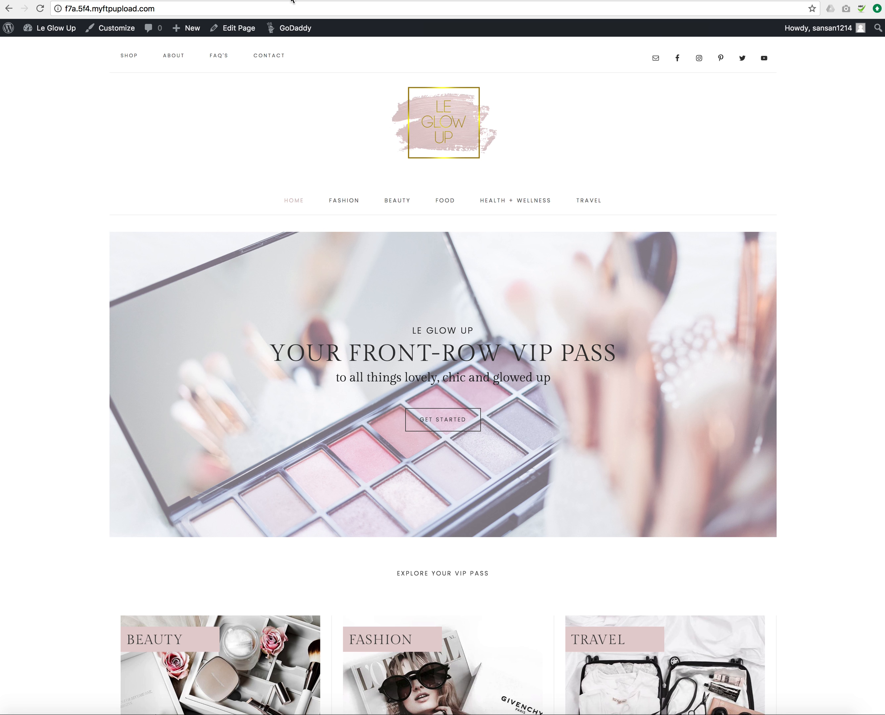
left_click(350, 0)
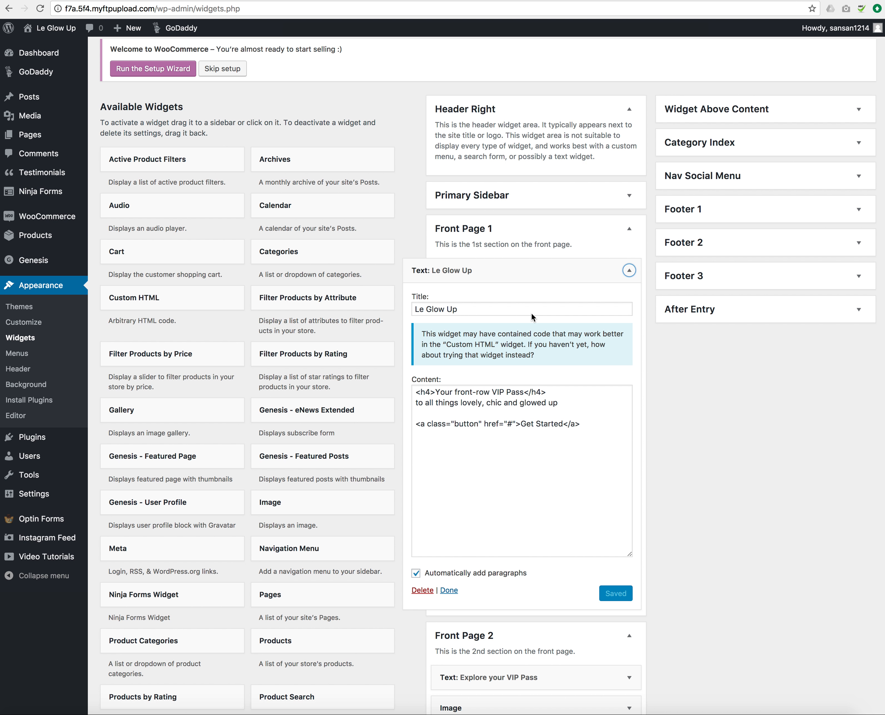
scroll(530, 313, "down", 1)
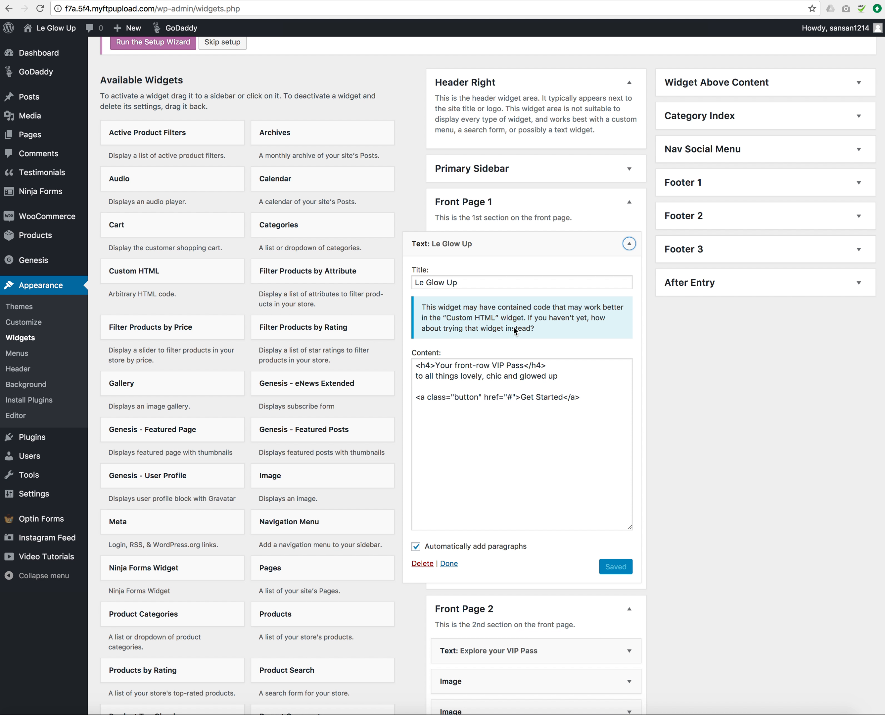
left_click(629, 243)
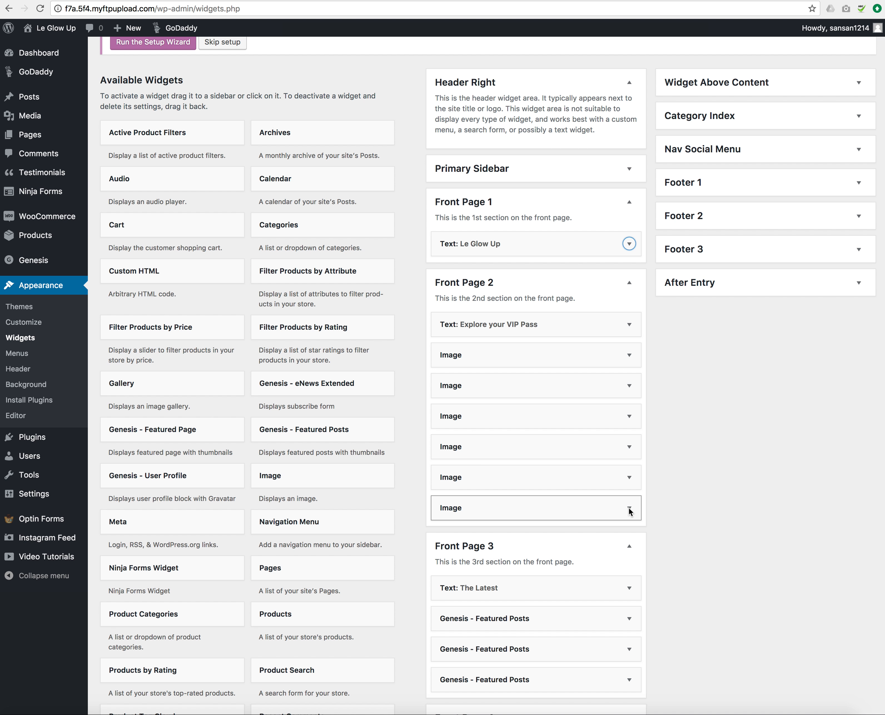
- Inspect the heading text and Get Started button code in Front Page 1's Le Glow Up widget, and collapse the widget without changes
left_click(629, 243)
left_click(465, 367)
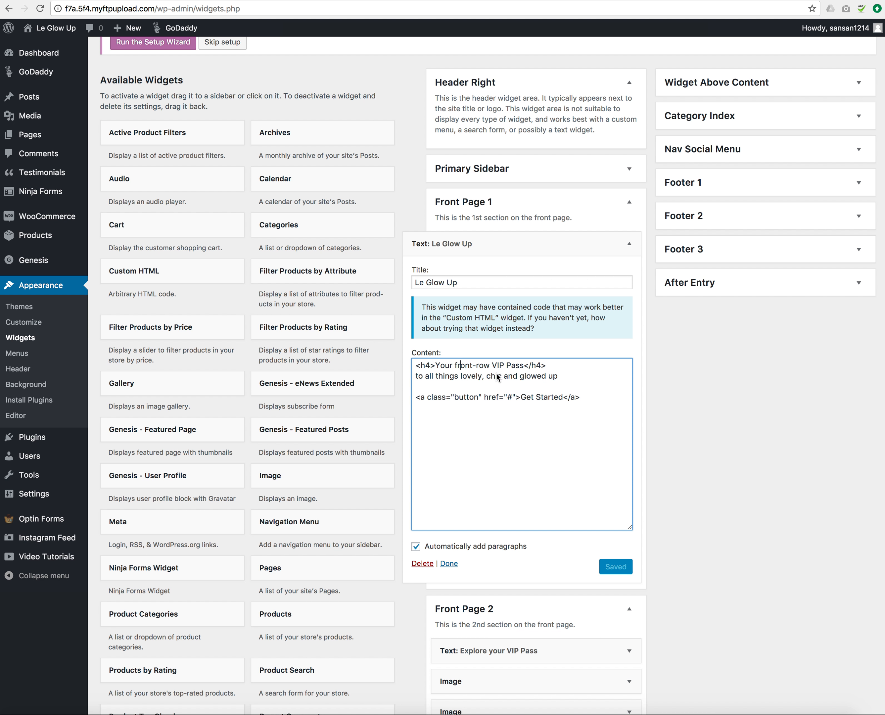
left_click(562, 398)
left_click_drag(563, 398, 521, 402)
left_click(534, 395)
left_click(628, 243)
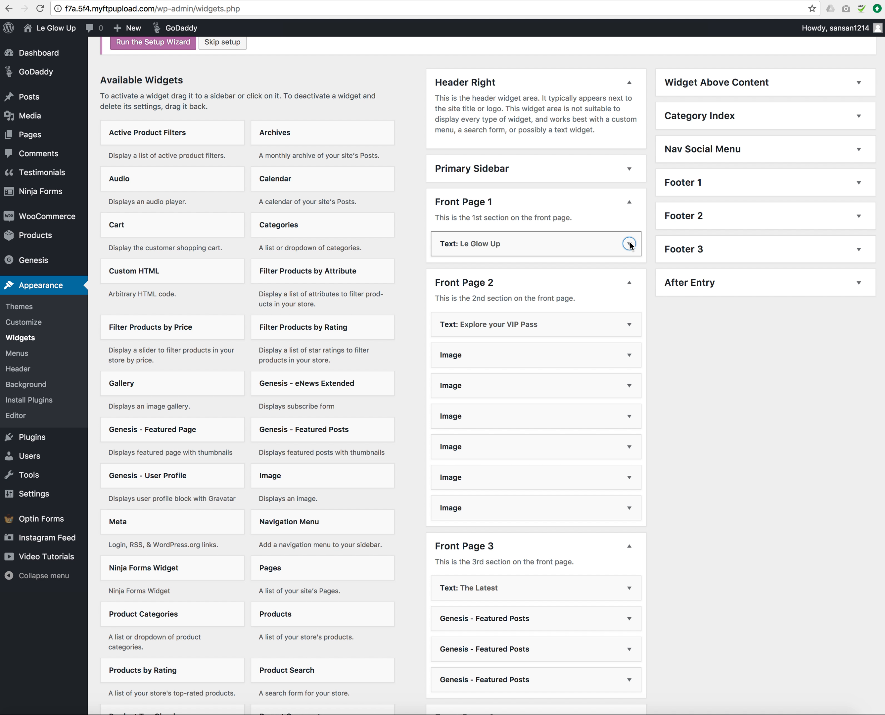
- Expand the first Image widget in Front Page 2 and compare its picture and link with the Beauty tile on the live homepage
scroll(630, 245, "down", 2)
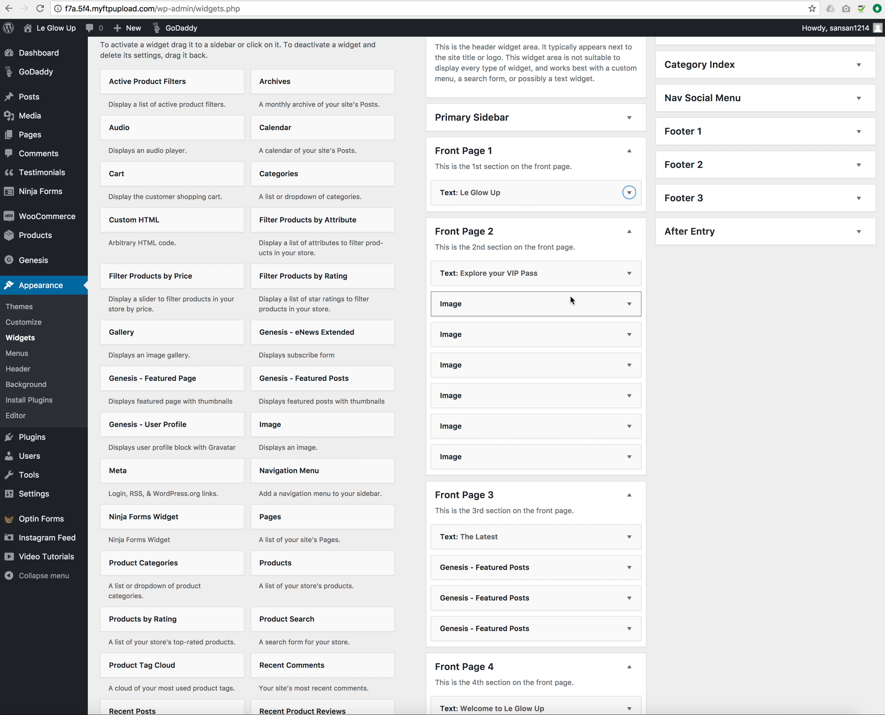
scroll(632, 271, "down", 2)
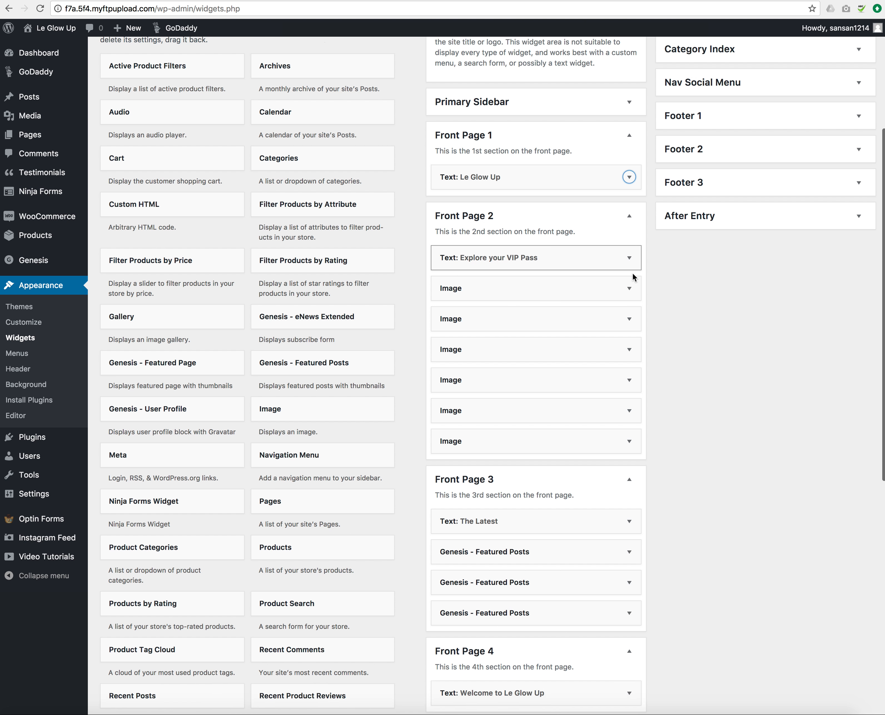
left_click(630, 267)
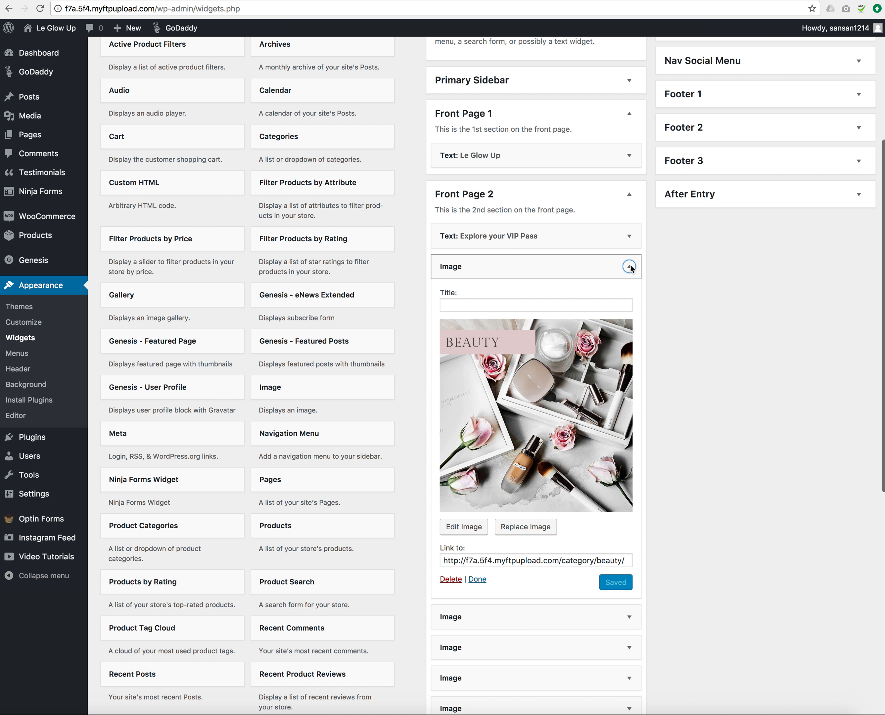
scroll(537, 418, "down", 4)
scroll(546, 397, "up", 1)
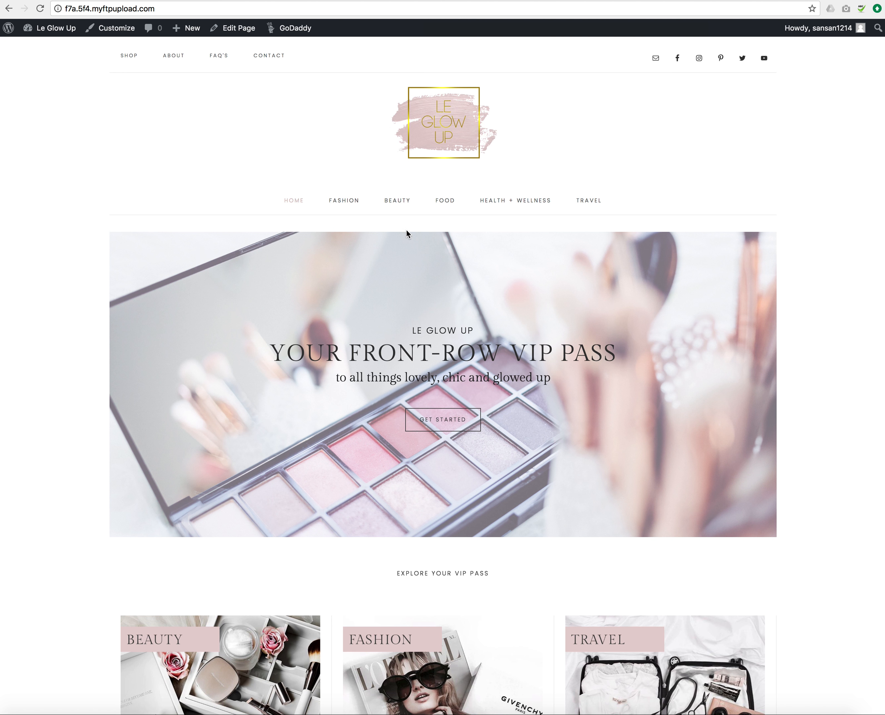
scroll(406, 229, "down", 10)
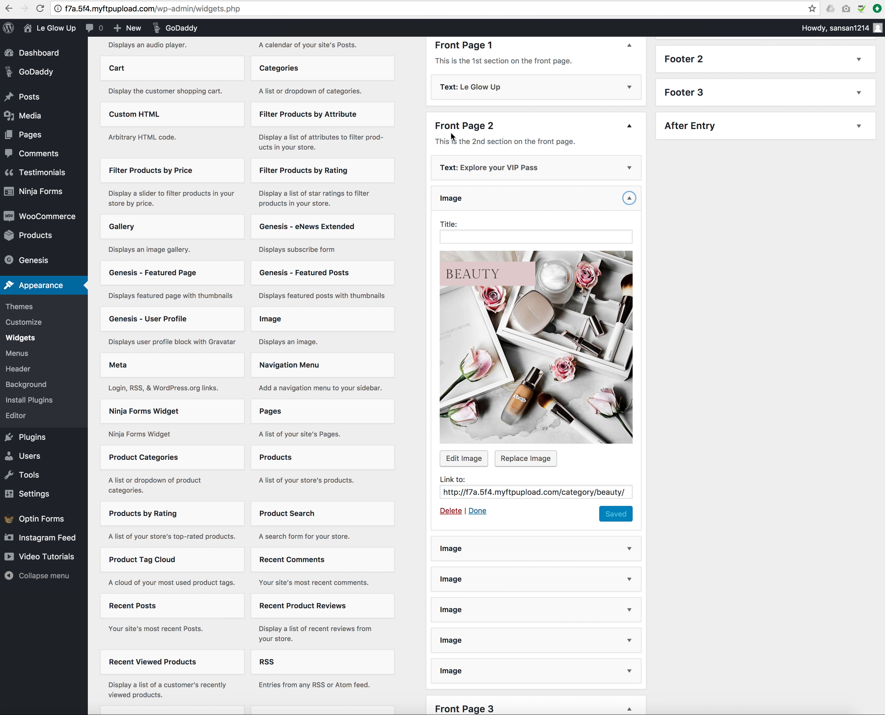
scroll(549, 202, "down", 3)
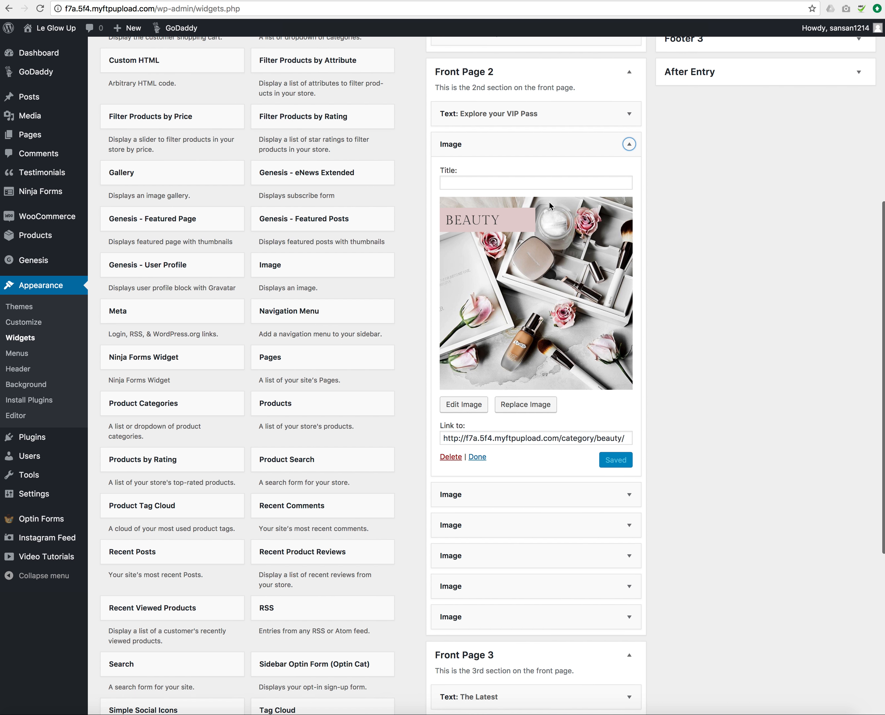
scroll(472, 238, "down", 2)
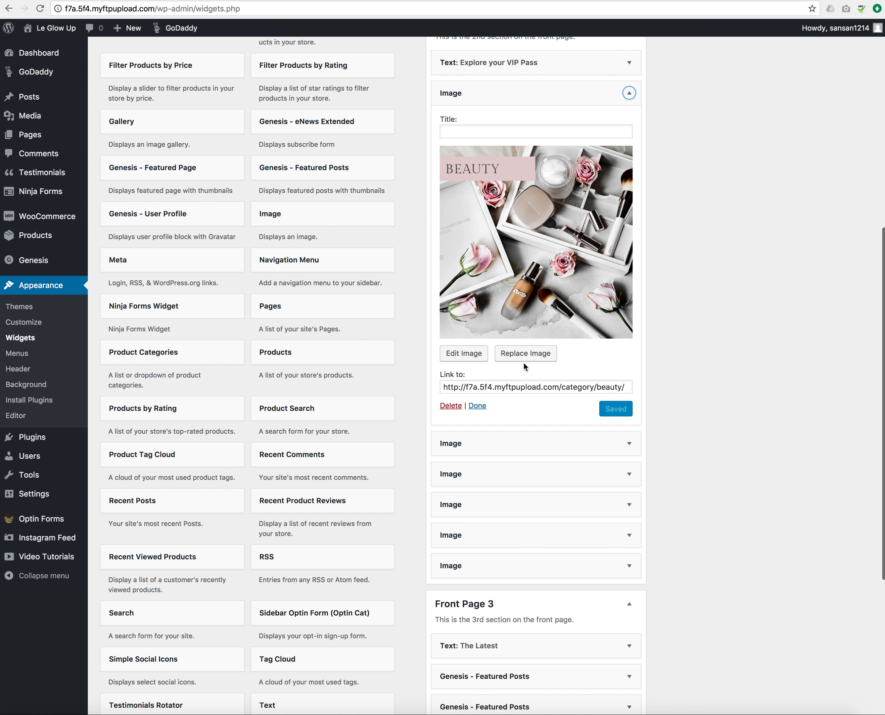
- View the media library for replacing the Beauty image, and close it without choosing a replacement
left_click(525, 352)
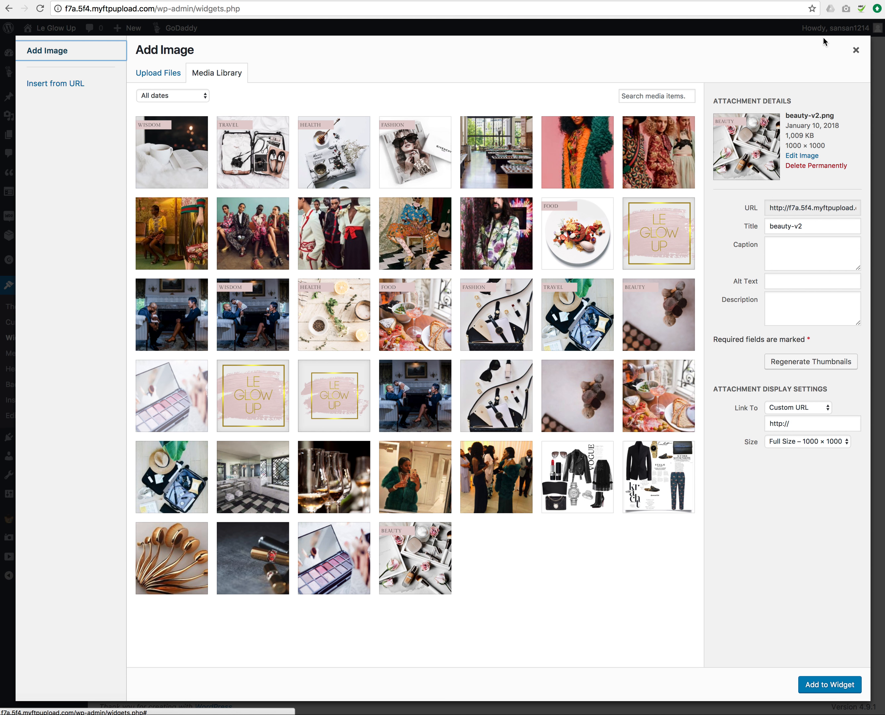
left_click(855, 50)
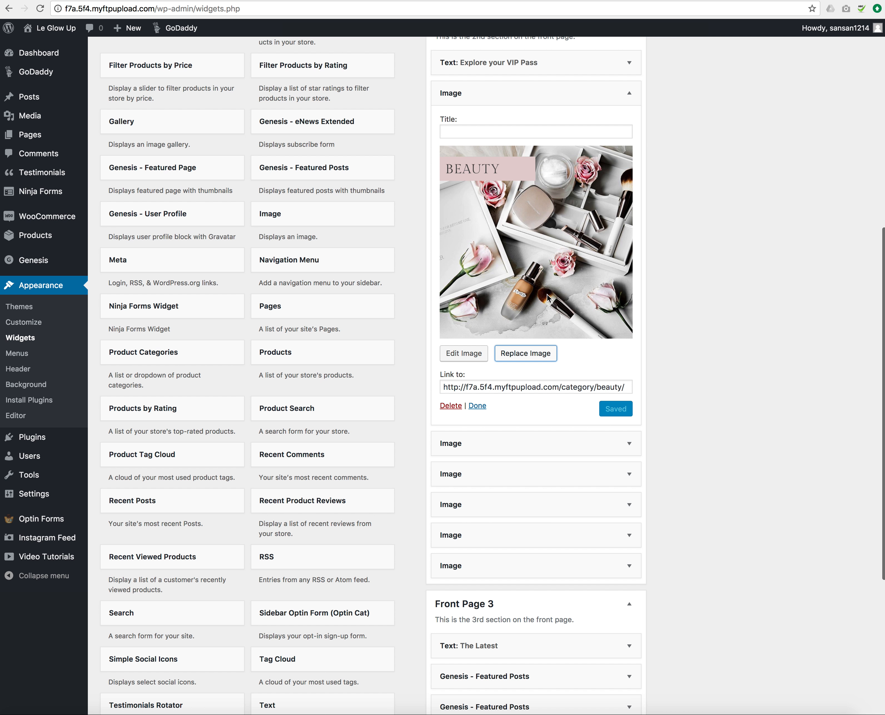
scroll(537, 284, "down", 1)
scroll(535, 284, "up", 3)
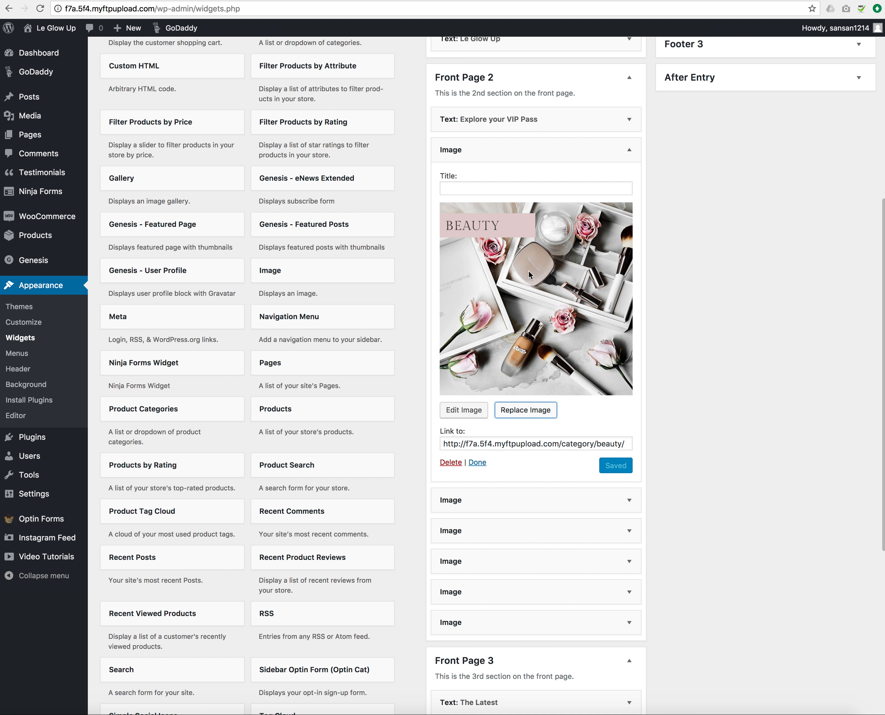
- View the title field of Front Page 2's Explore your VIP Pass text widget, and collapse it along with the Beauty image widget
left_click(629, 120)
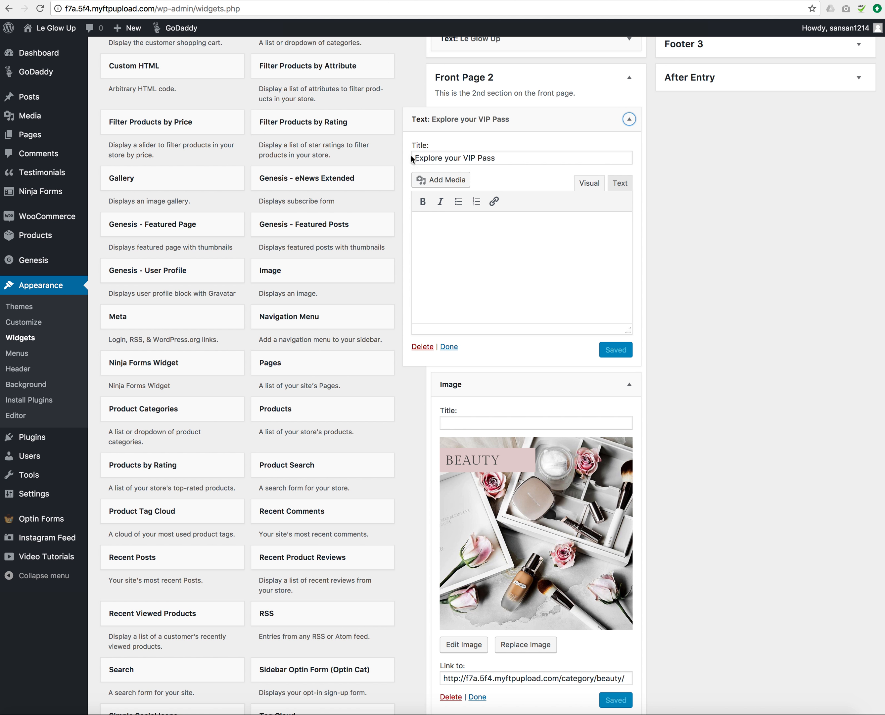
left_click(474, 158)
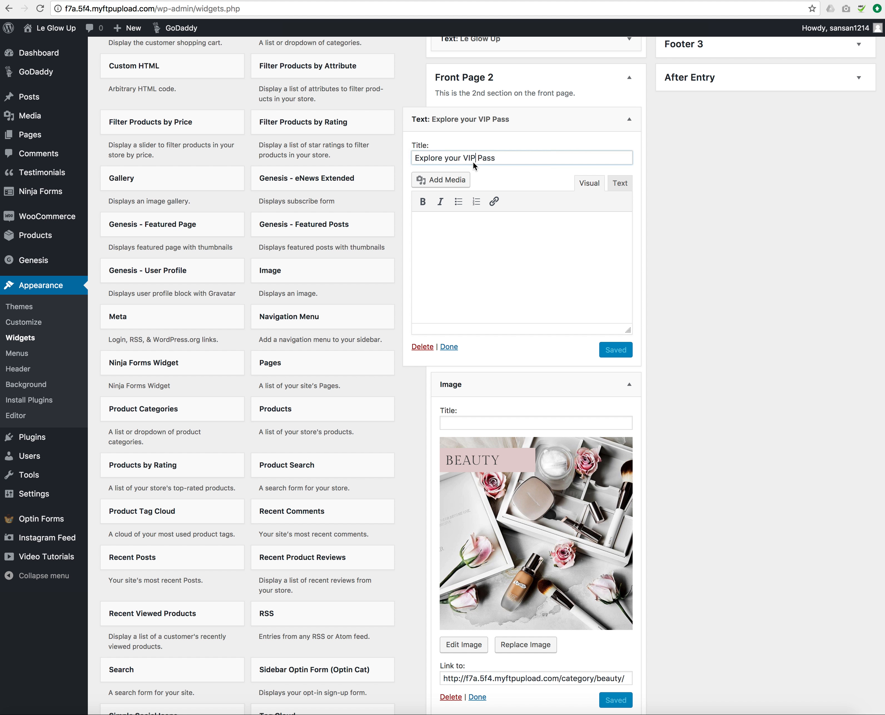
left_click(629, 119)
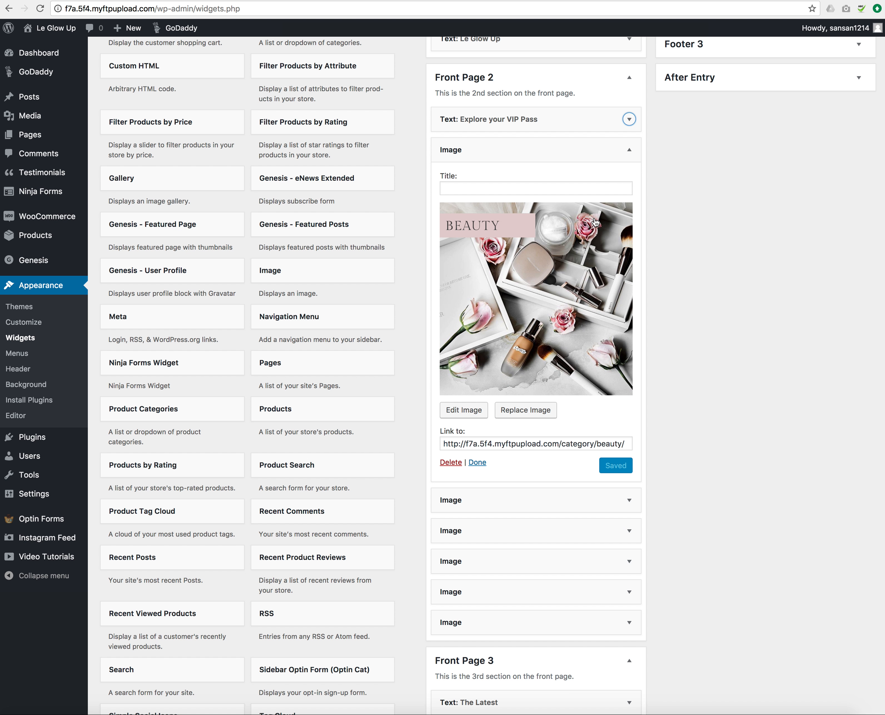
left_click(628, 149)
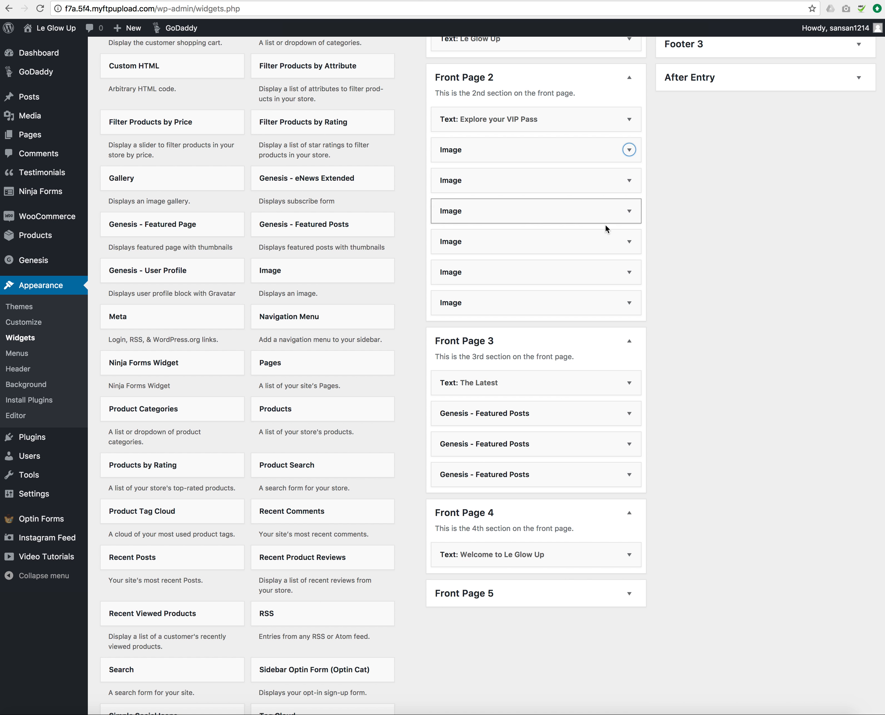
- Compare The Latest section on the live homepage with the text and featured posts widgets in Front Page 3
scroll(621, 306, "down", 1)
scroll(621, 308, "down", 3)
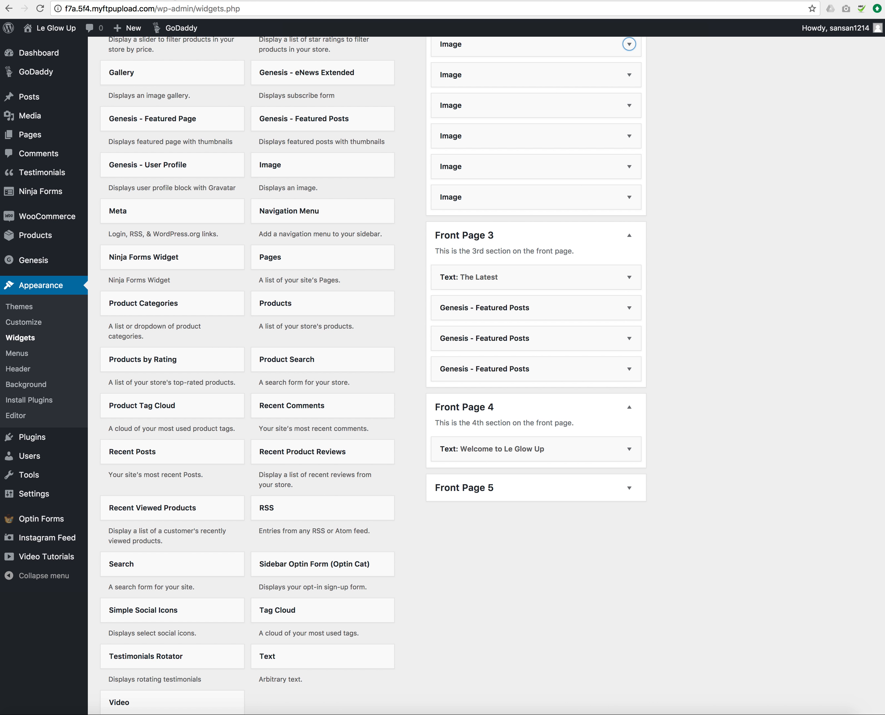
key("ctrl+Tab")
scroll(303, 125, "down", 10)
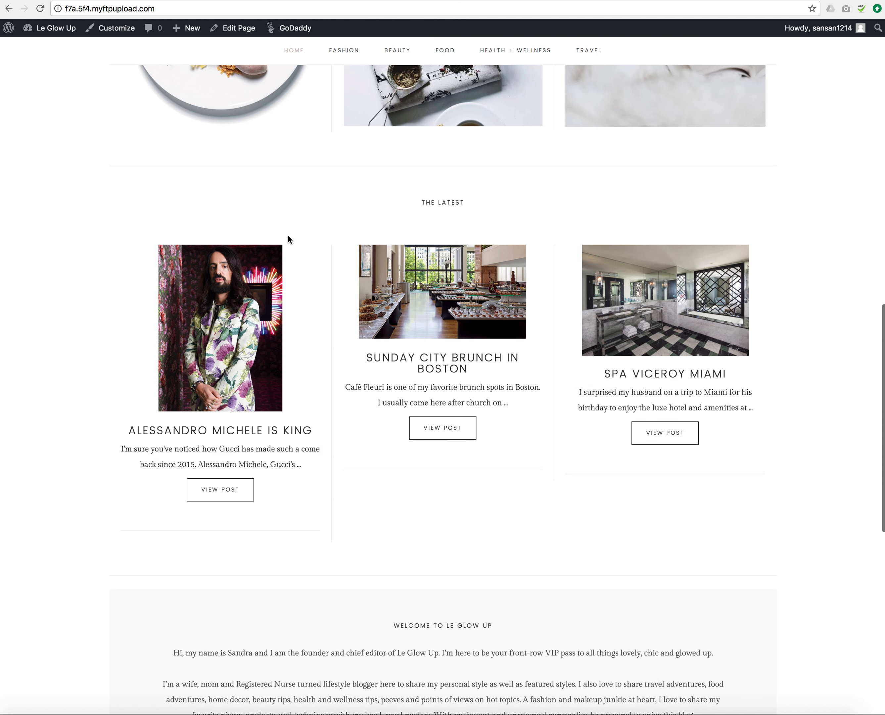
scroll(287, 237, "up", 1)
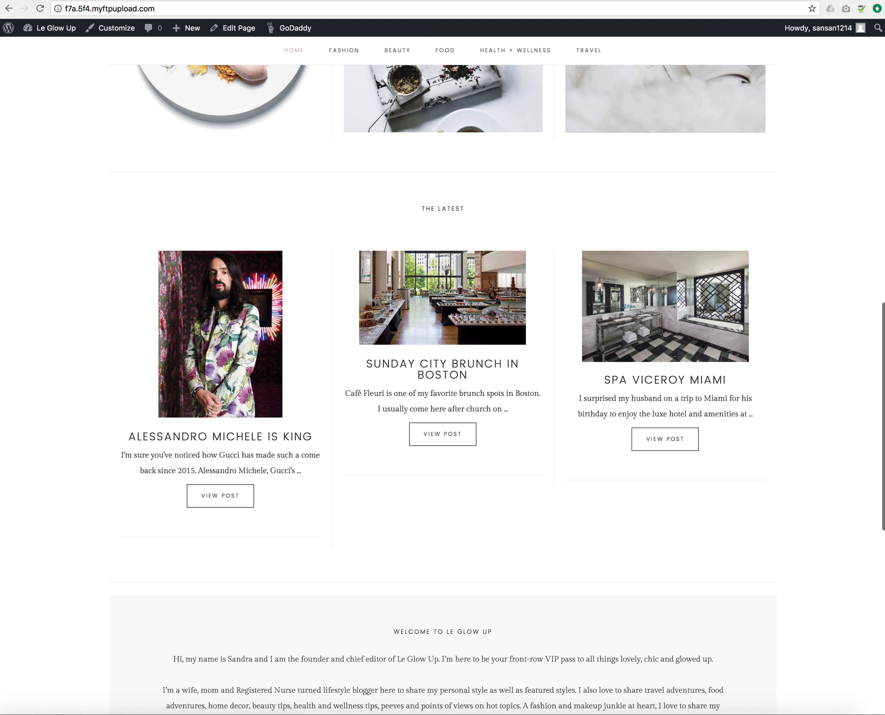
left_click(343, 1)
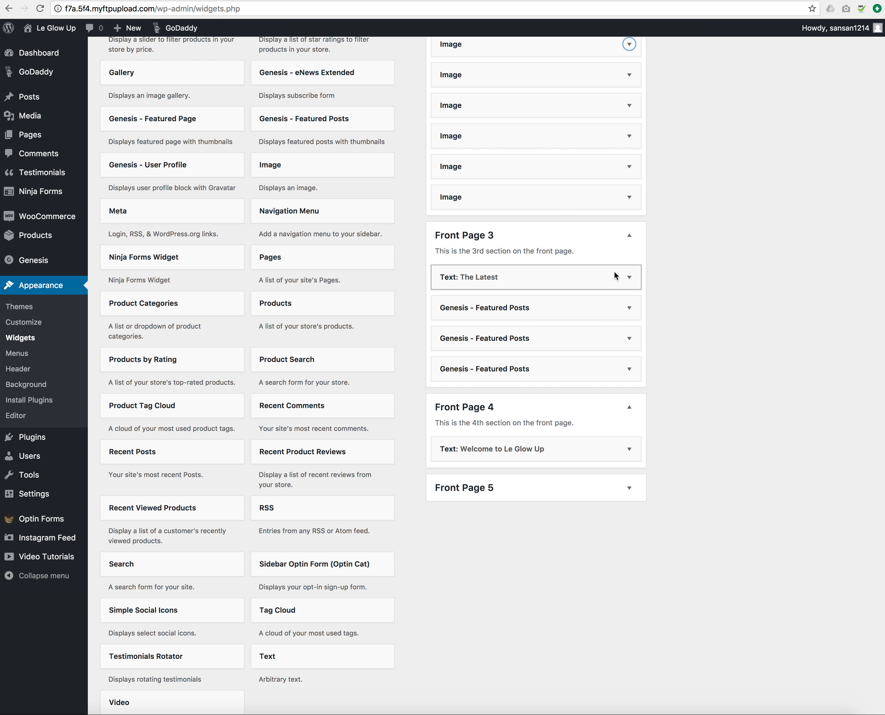
scroll(614, 276, "down", 2)
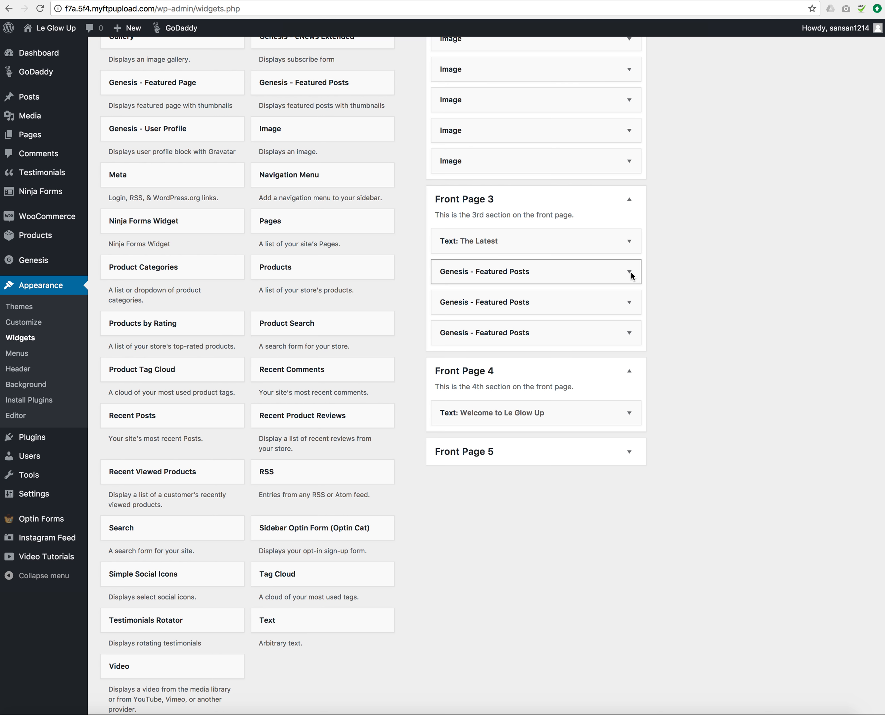
- Review the live homepage's category tiles and The Latest posts again, and return to the widget management page
left_click(196, 1)
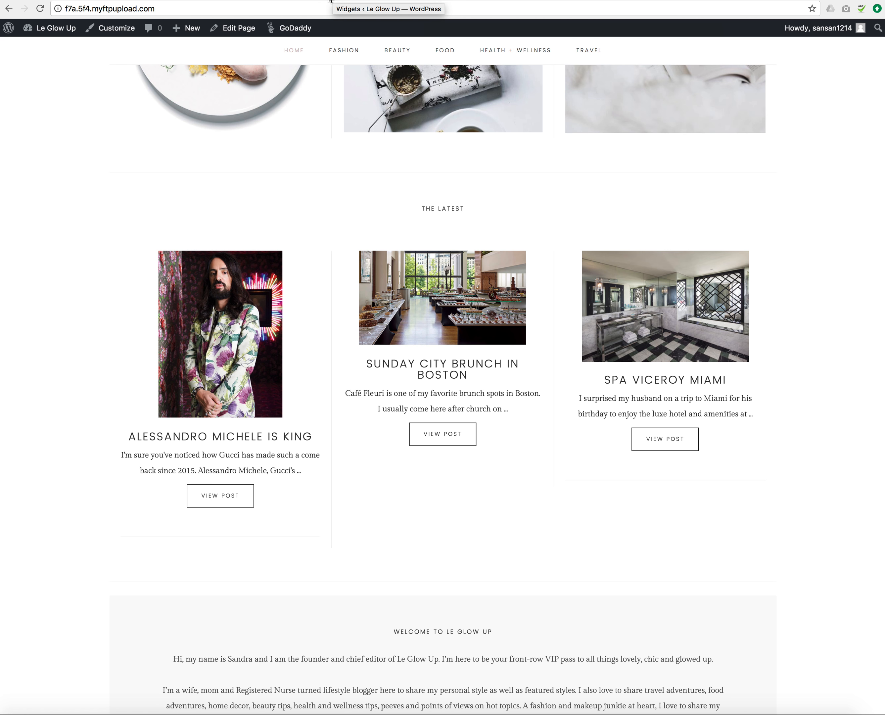
scroll(368, 51, "up", 10)
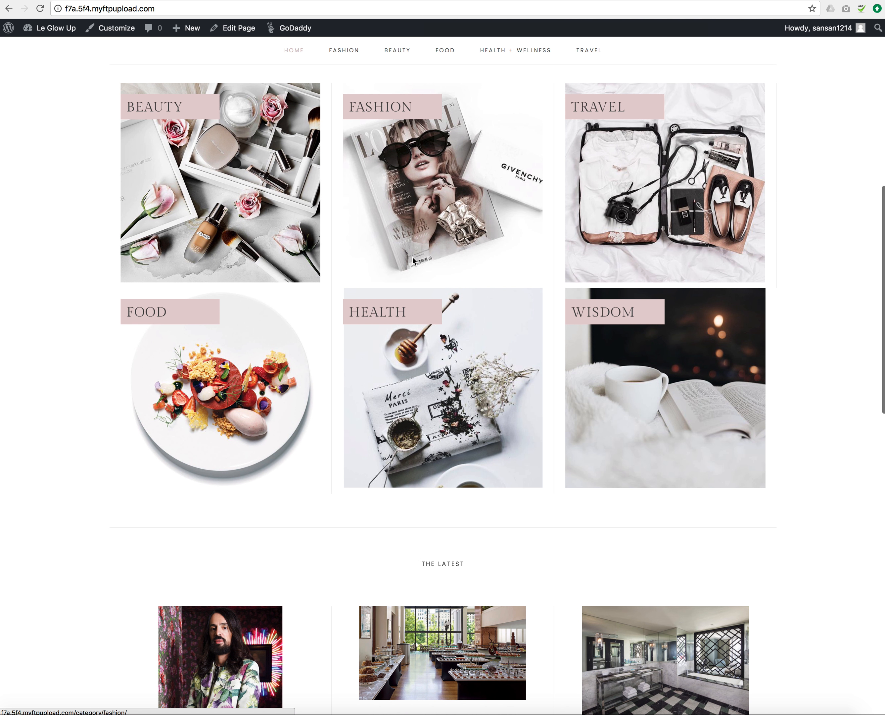
scroll(411, 253, "down", 8)
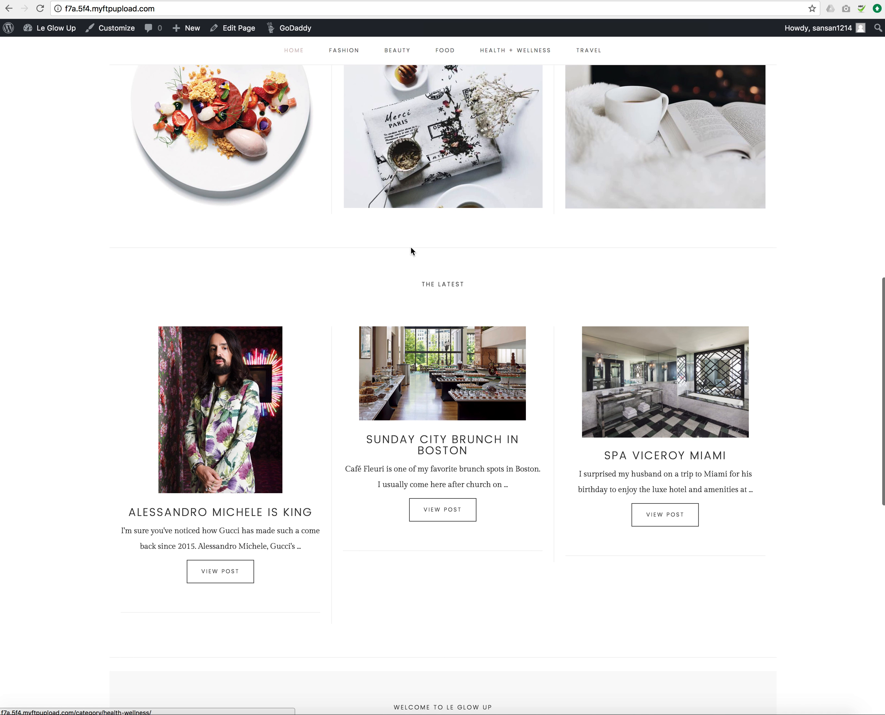
scroll(411, 247, "down", 3)
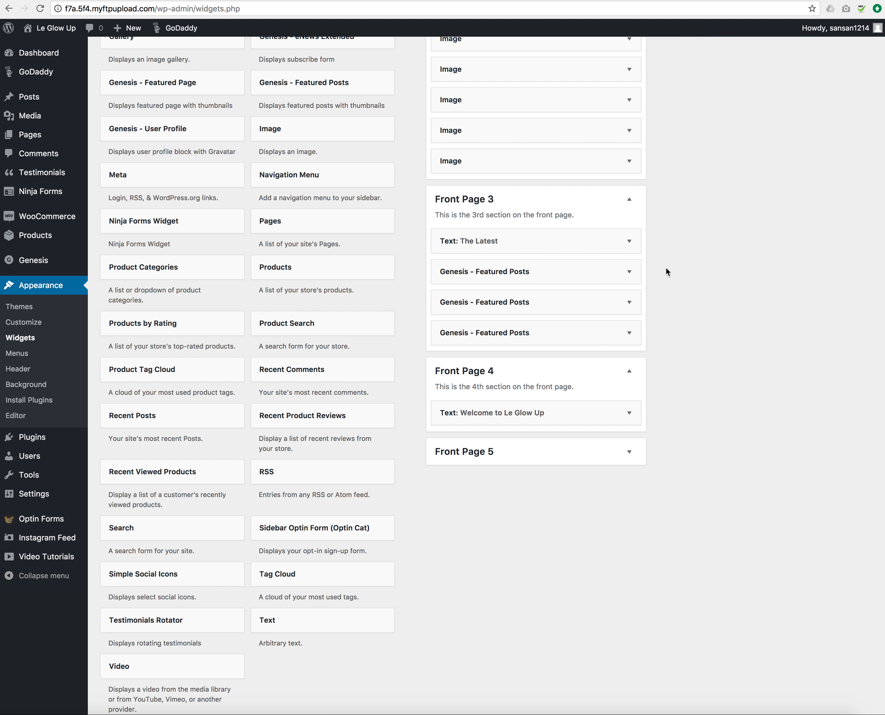
- Inspect the title field of Front Page 3's The Latest text widget, and collapse the widget without changes
left_click(628, 242)
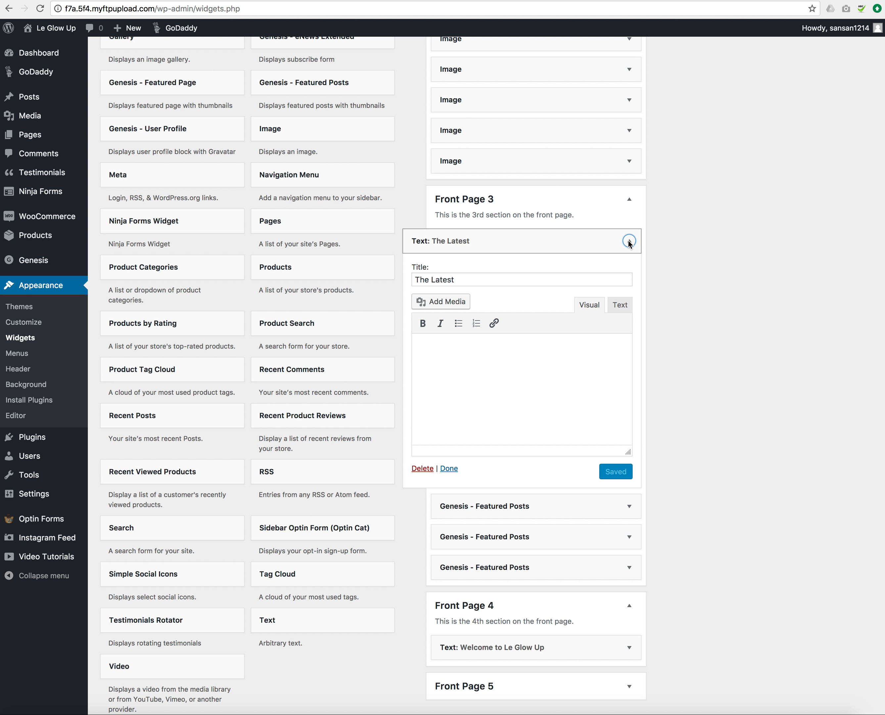
left_click(628, 242)
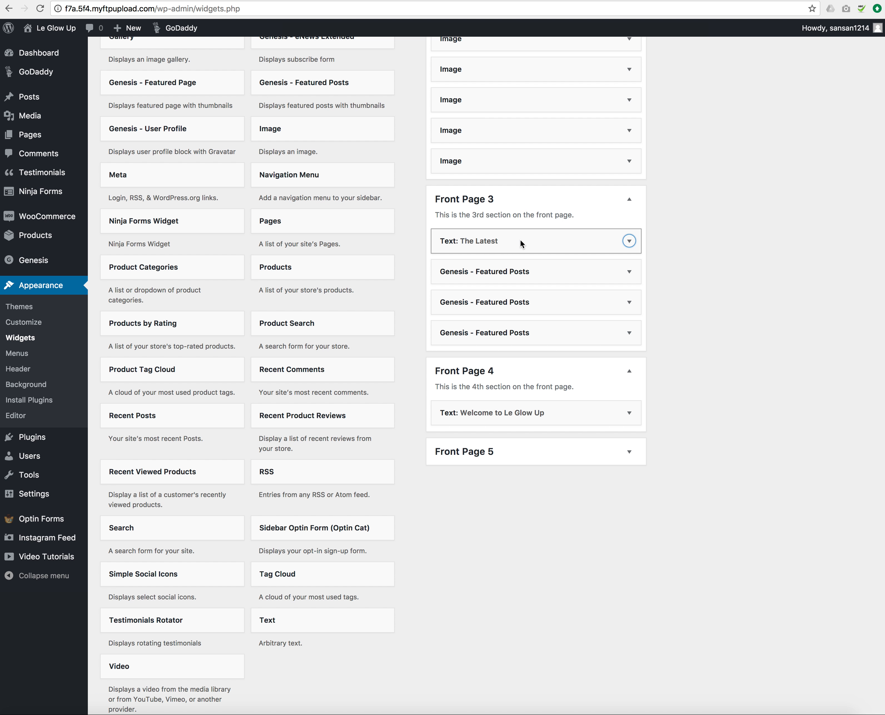
left_click(628, 241)
left_click_drag(451, 279, 418, 285)
left_click(629, 242)
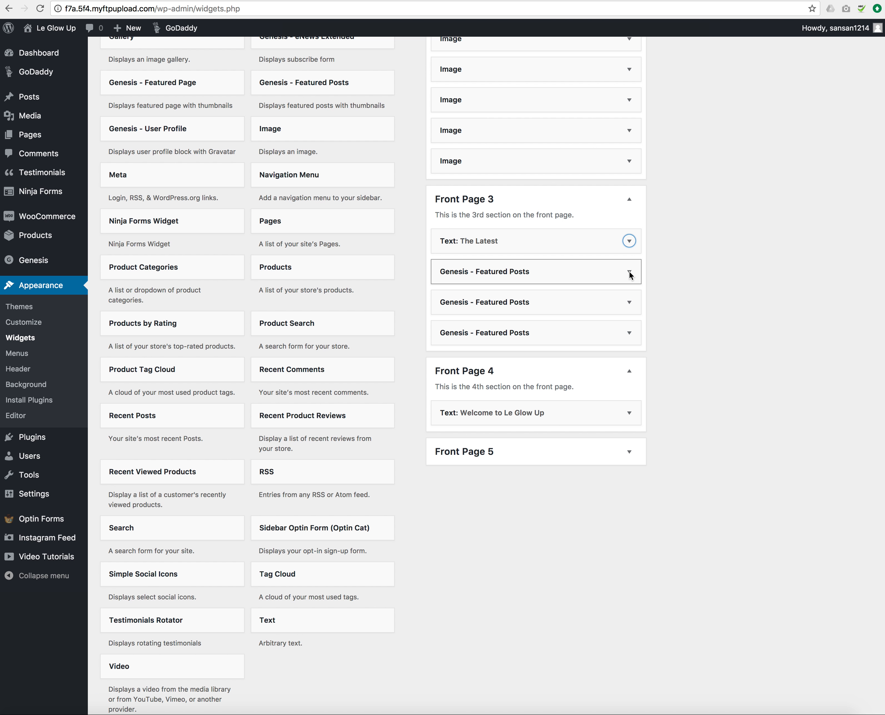
- Open the first Featured Posts widget in Front Page 3 and review its category choices, keeping Fashion selected
left_click(630, 273)
scroll(629, 270, "down", 3)
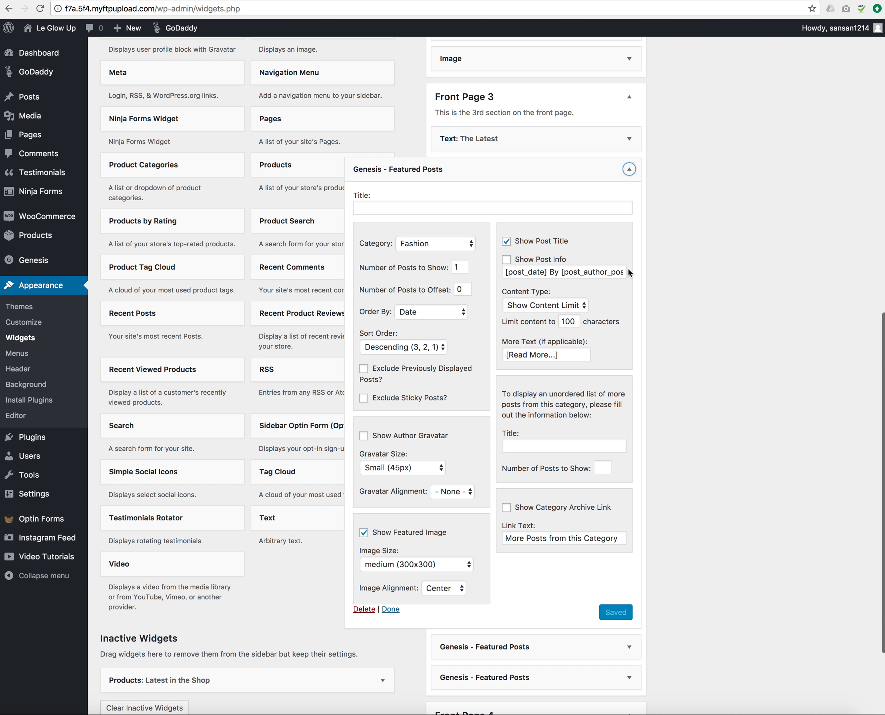
left_click(433, 246)
left_click(431, 244)
left_click(431, 245)
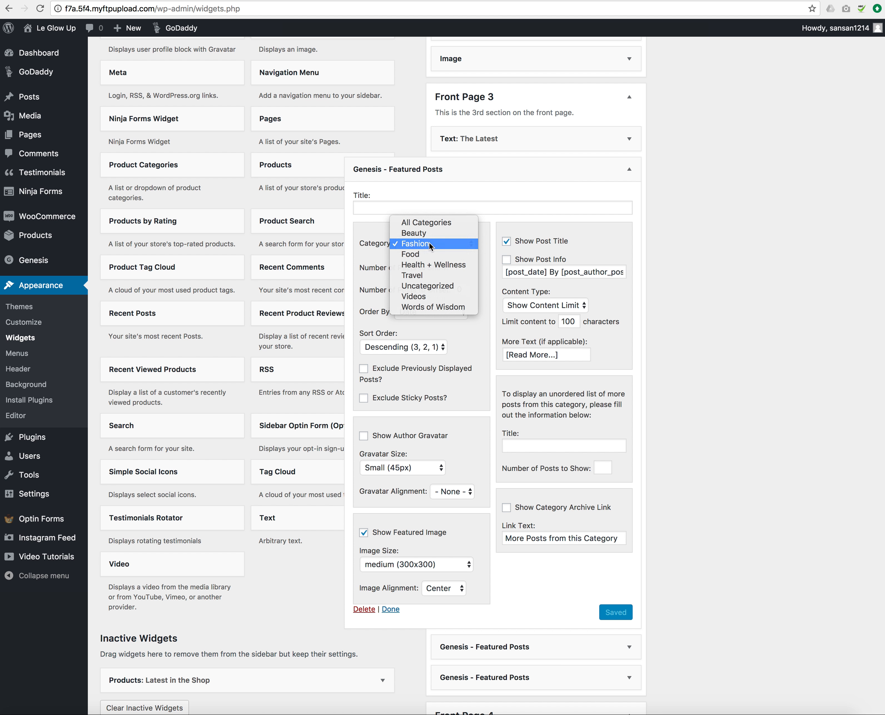
left_click(429, 245)
scroll(428, 242, "down", 1)
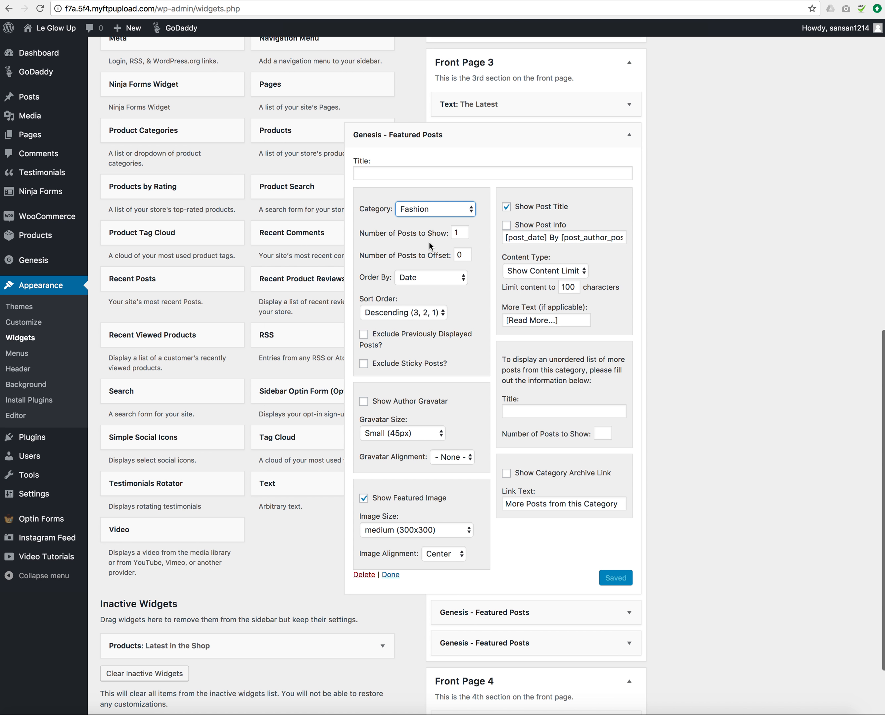
- Review the sort order choices of the Fashion Featured Posts widget, keeping Descending (3, 2, 1)
scroll(429, 242, "down", 1)
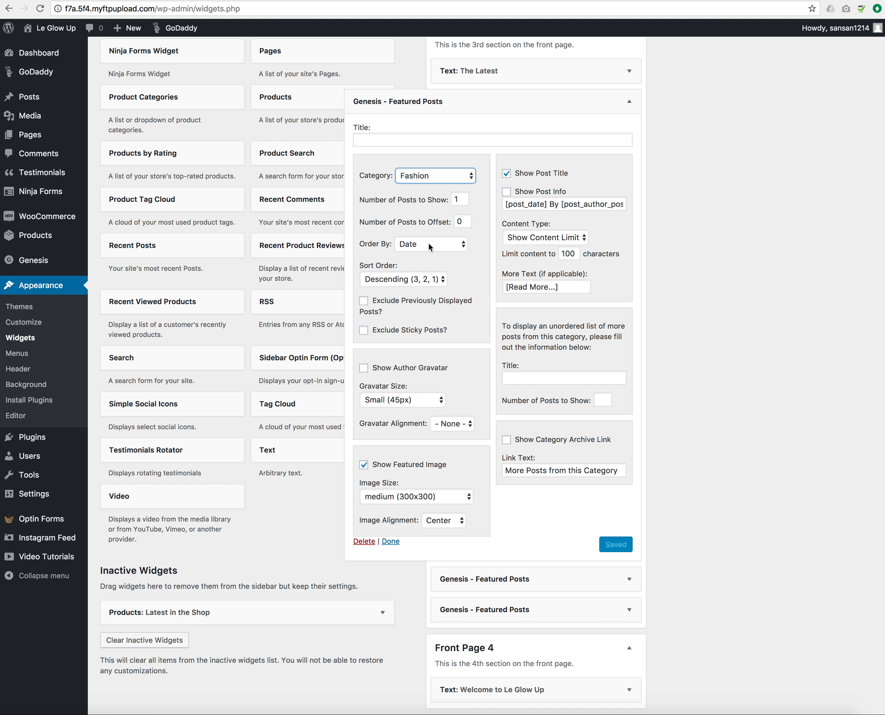
scroll(428, 243, "down", 1)
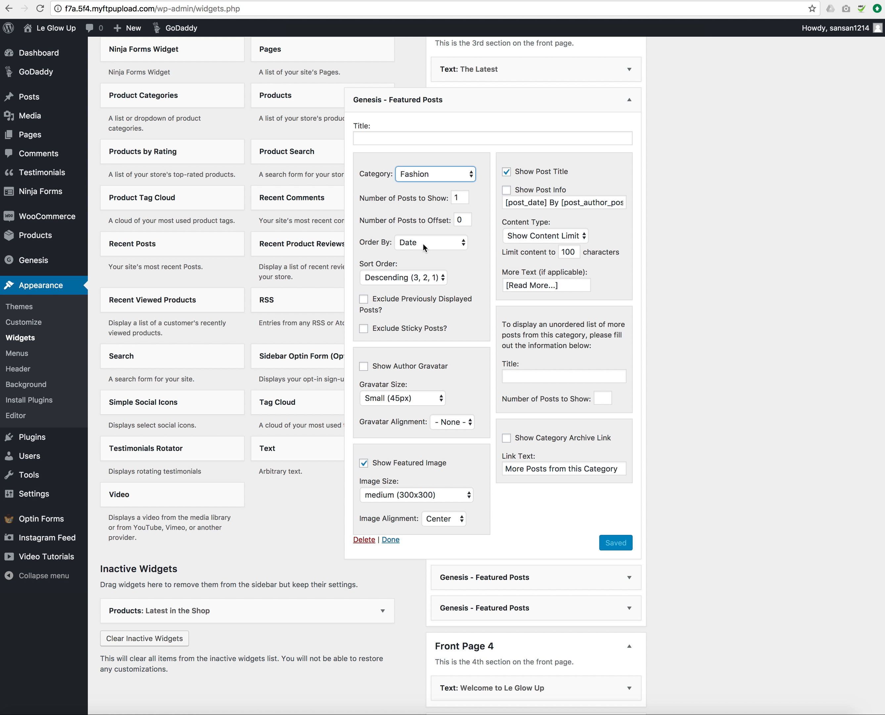
left_click(434, 278)
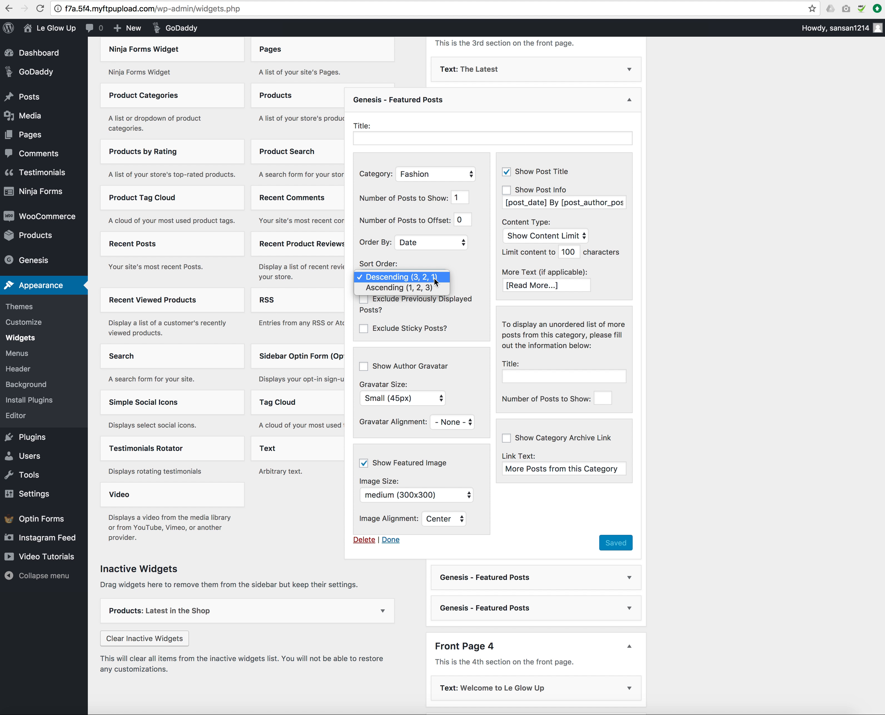
left_click(434, 278)
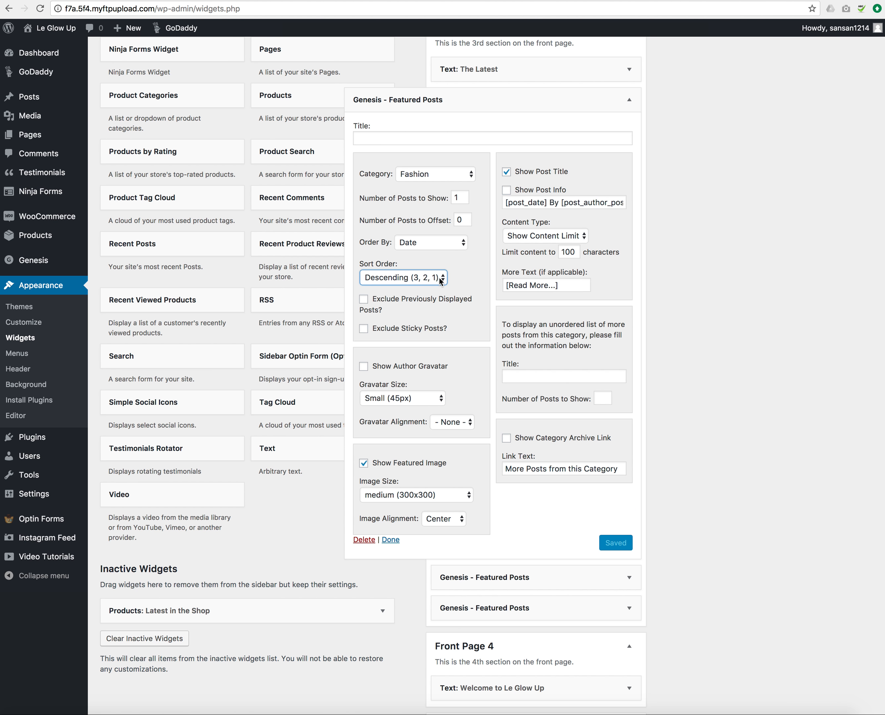
left_click(413, 278)
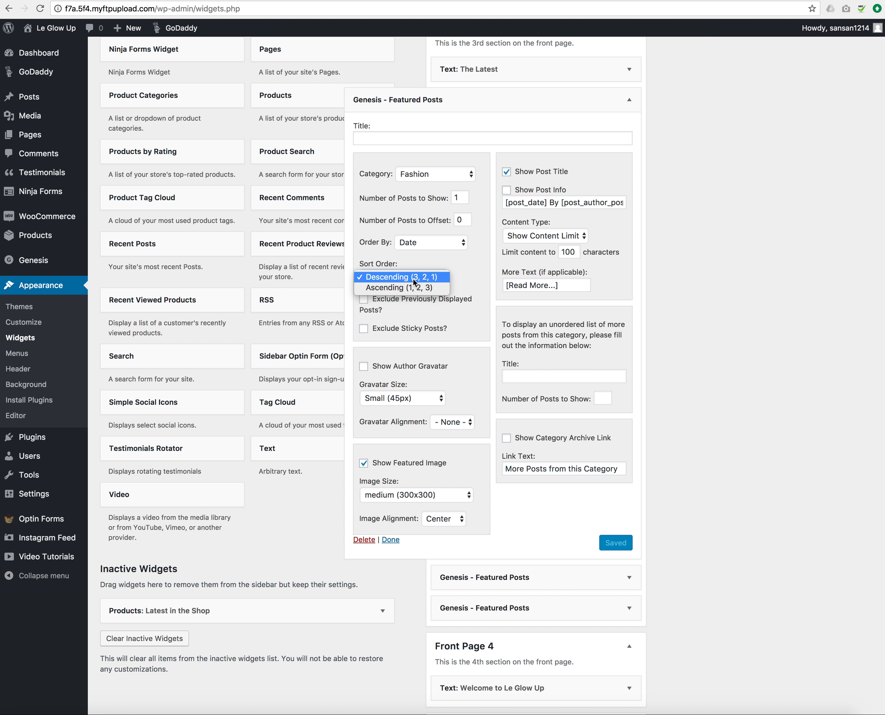
left_click(417, 278)
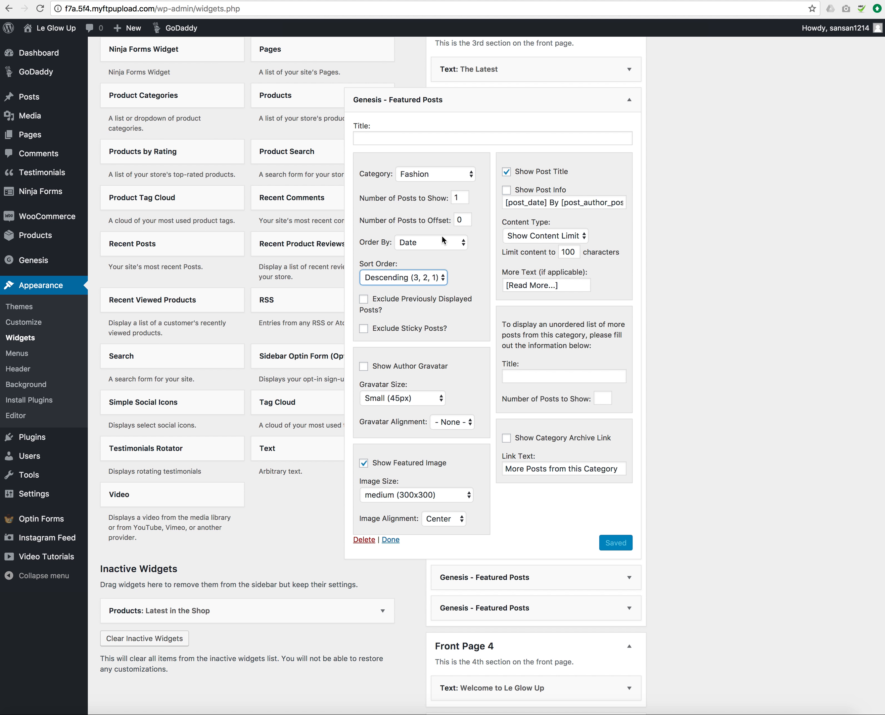
- Examine the featured image size choices of the Fashion posts widget, keeping medium (300x300)
scroll(443, 240, "down", 2)
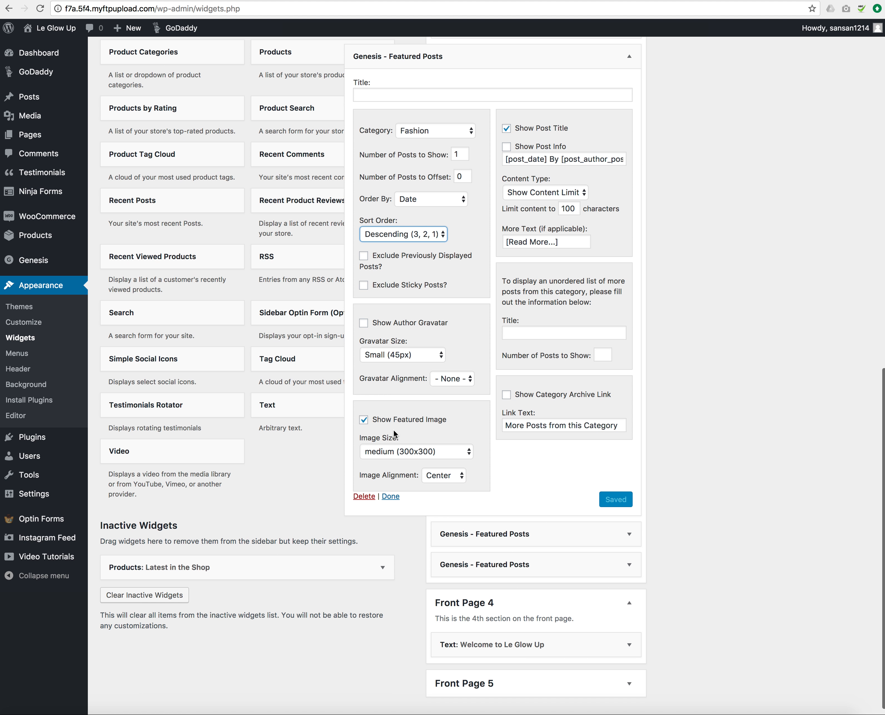
left_click(429, 453)
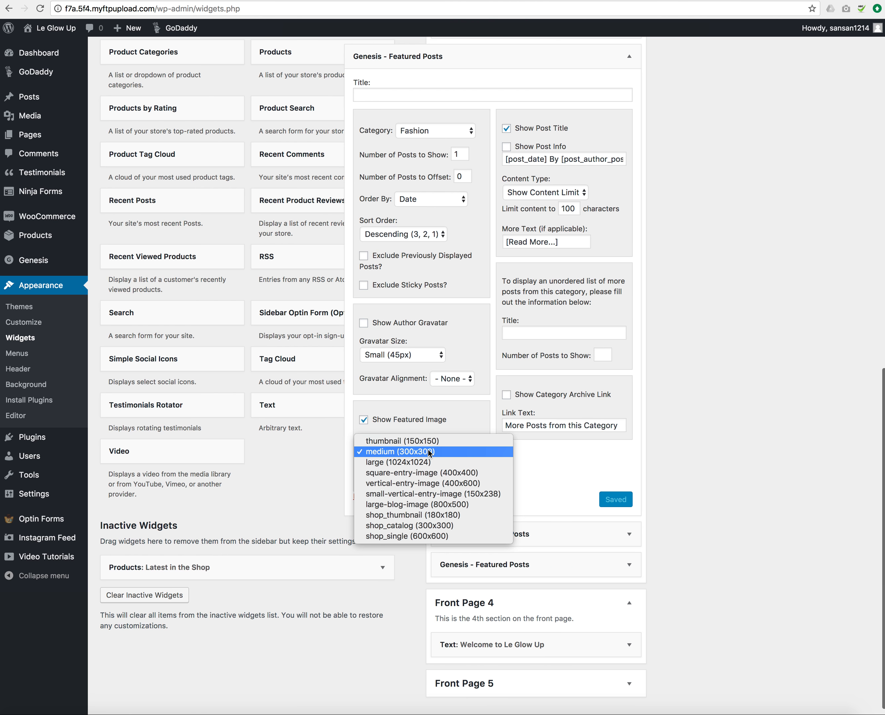
left_click(469, 451)
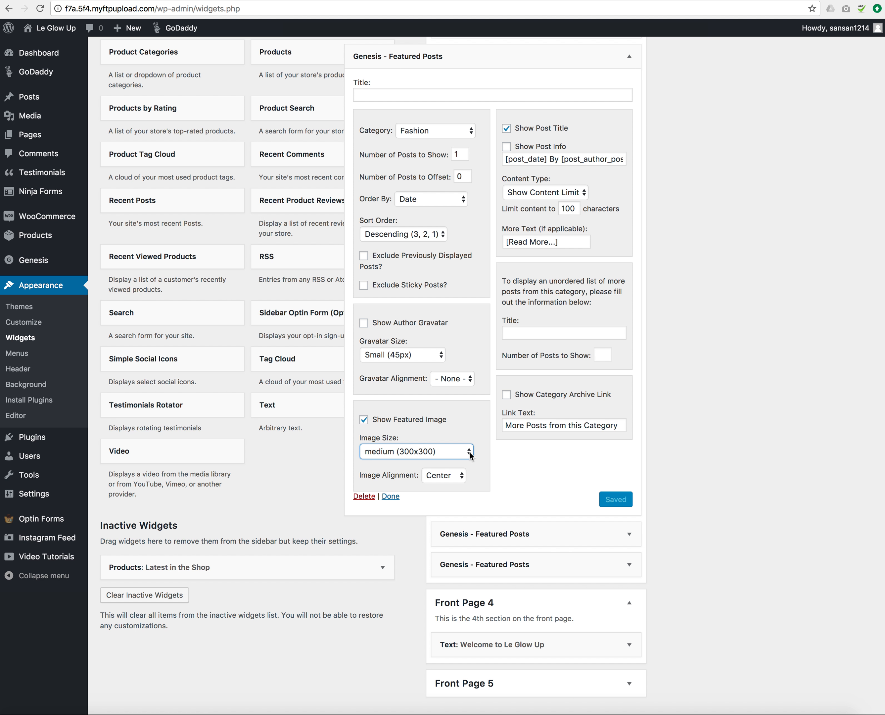
left_click(469, 452)
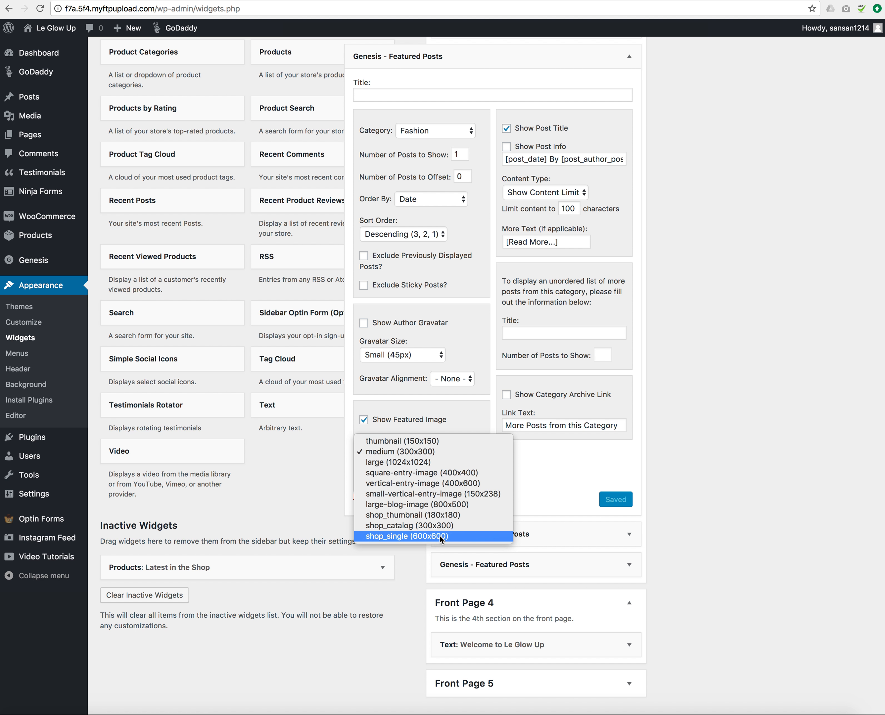
left_click(476, 416)
left_click(468, 452)
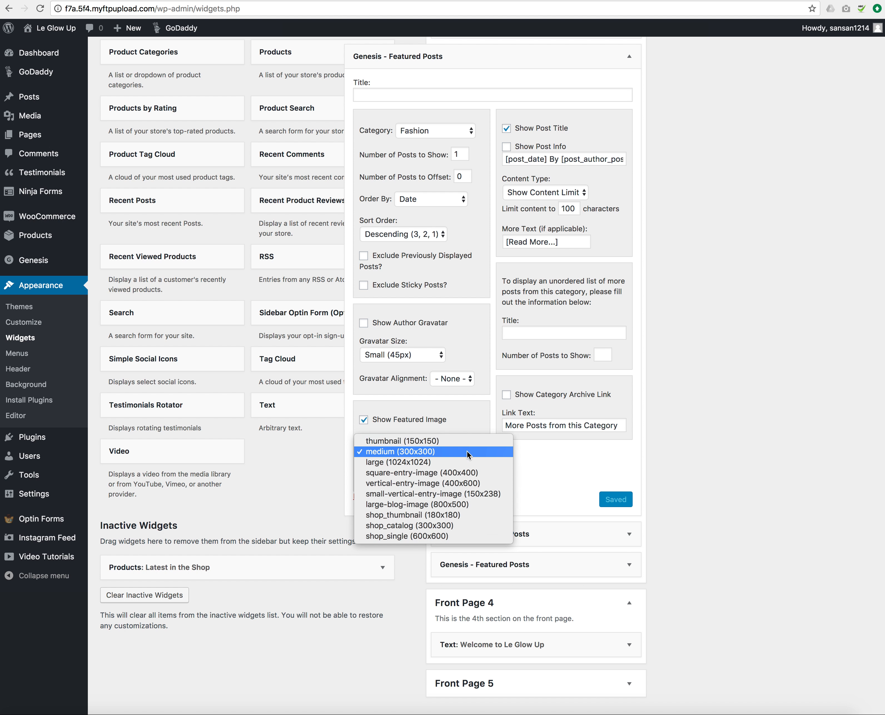
left_click(468, 452)
left_click(468, 452)
left_click(470, 418)
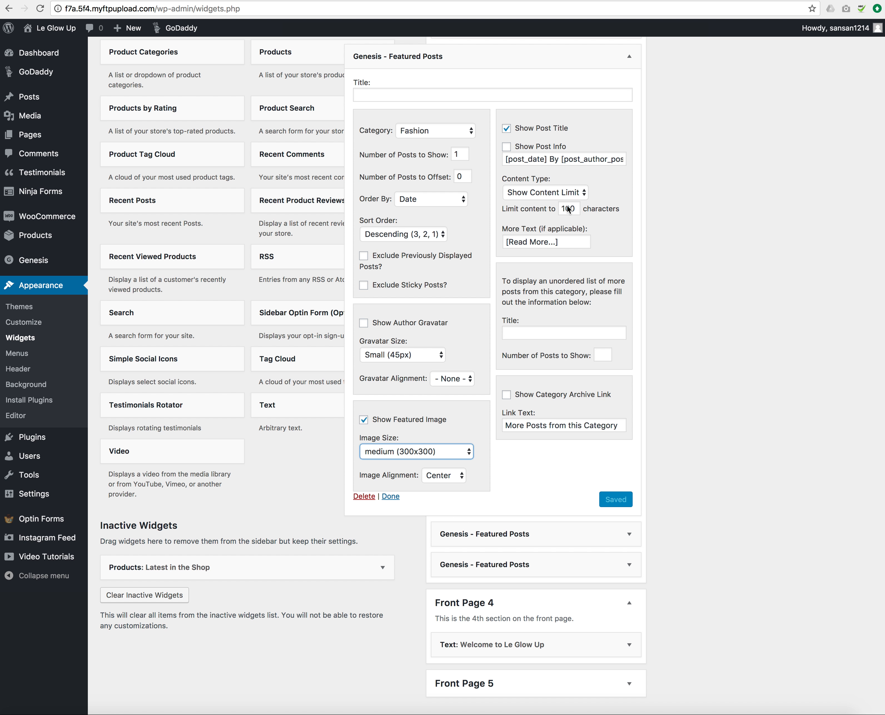
- Highlight the content character limit in the Fashion posts widget, and collapse the widget without changes
left_click_drag(573, 209, 559, 209)
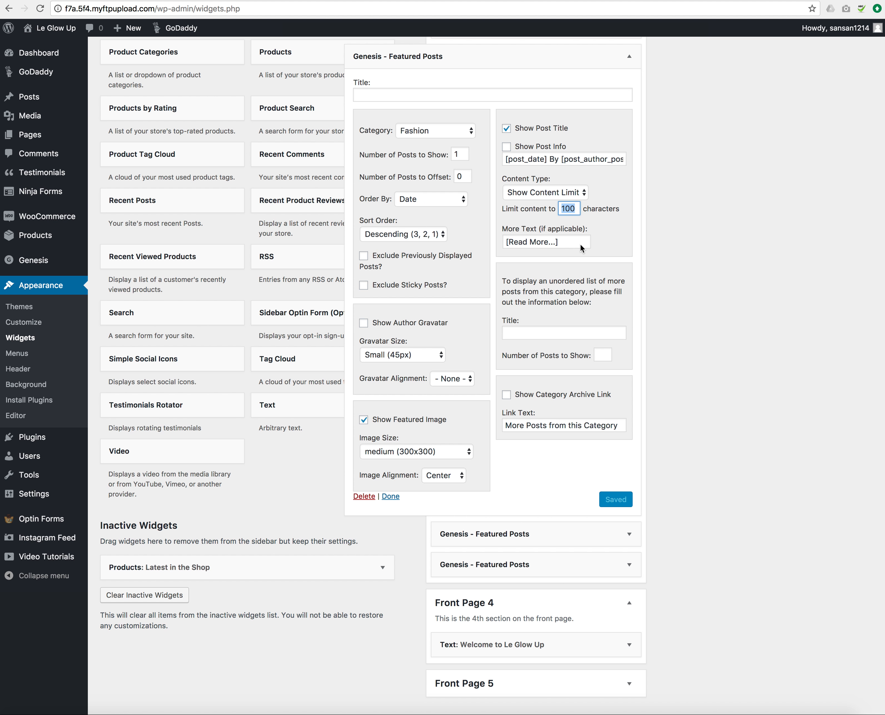
scroll(578, 242, "down", 1)
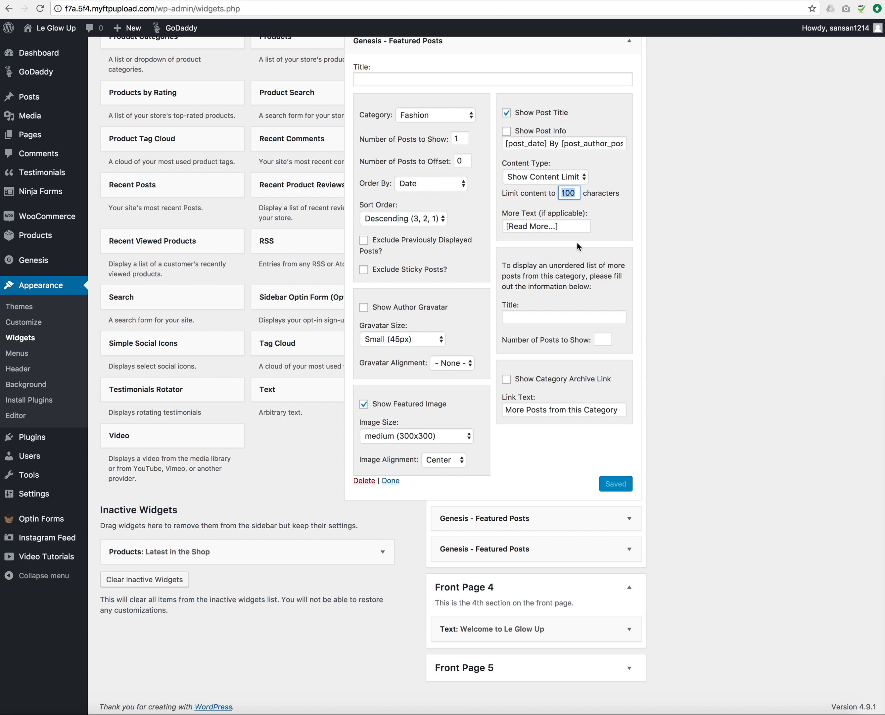
scroll(576, 242, "up", 1)
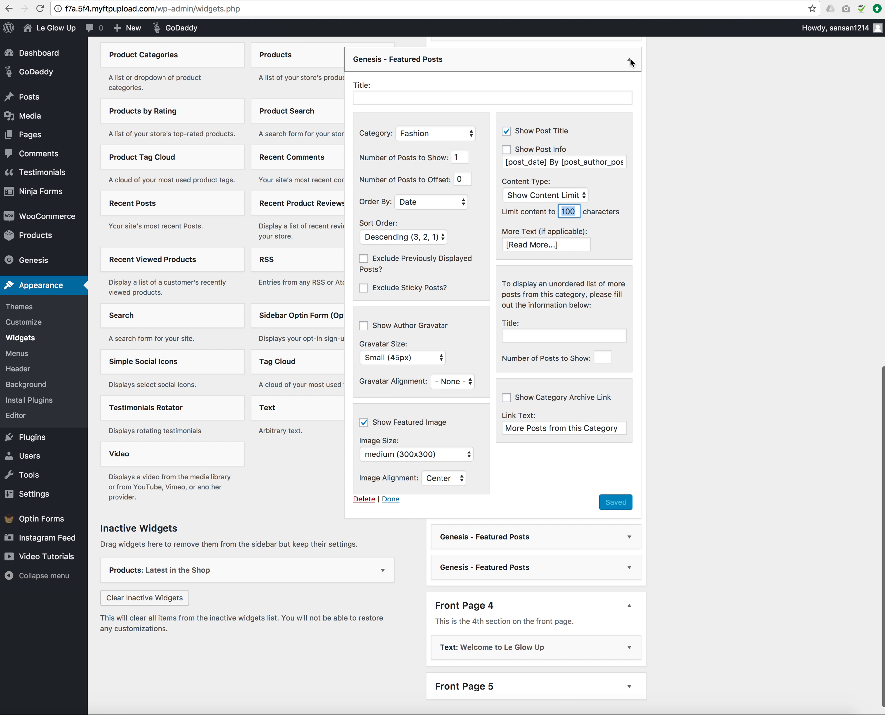
left_click(629, 58)
- Inspect Front Page 3's second and third Featured Posts widgets, including the third's category choices, and collapse both without changes
left_click(631, 117)
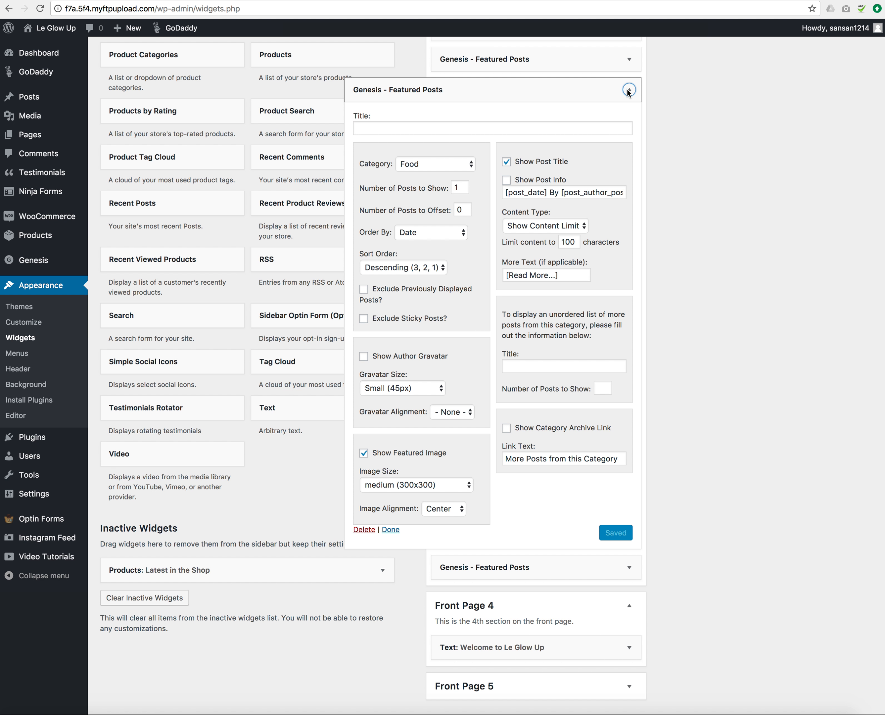
left_click(627, 89)
left_click(627, 146)
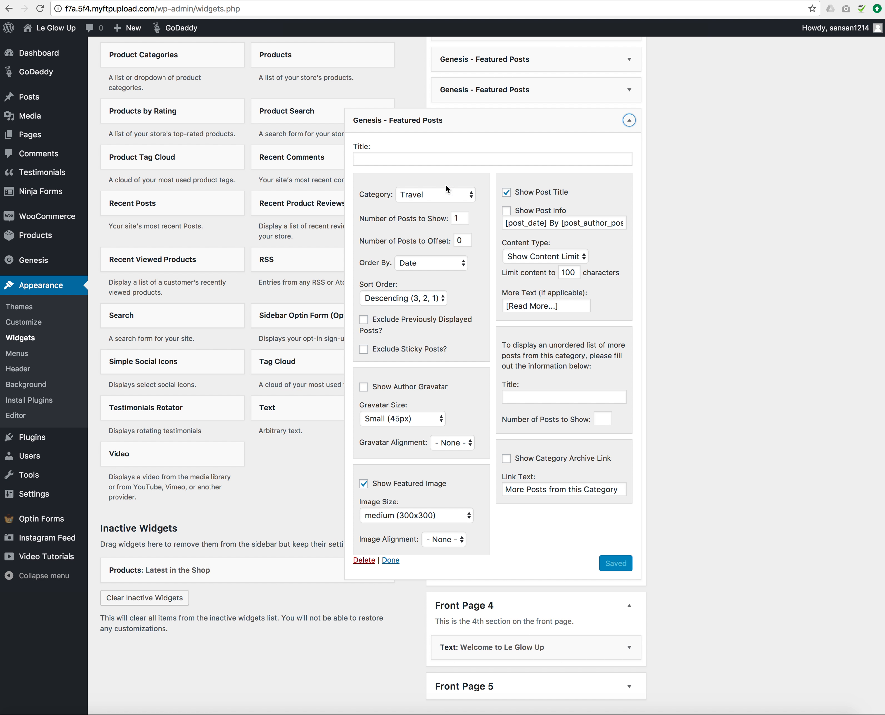
left_click(440, 195)
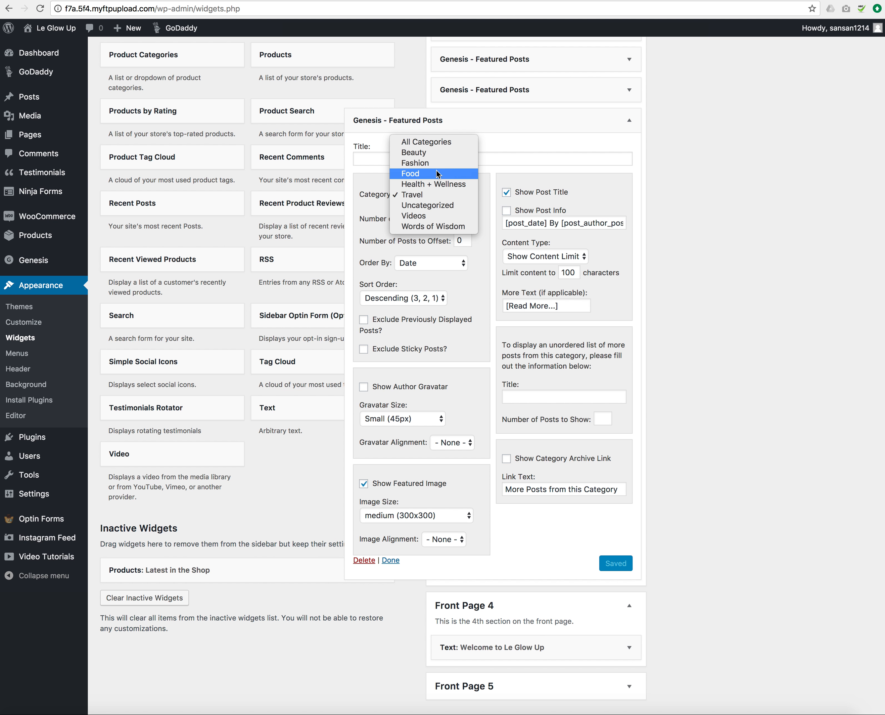
left_click(487, 196)
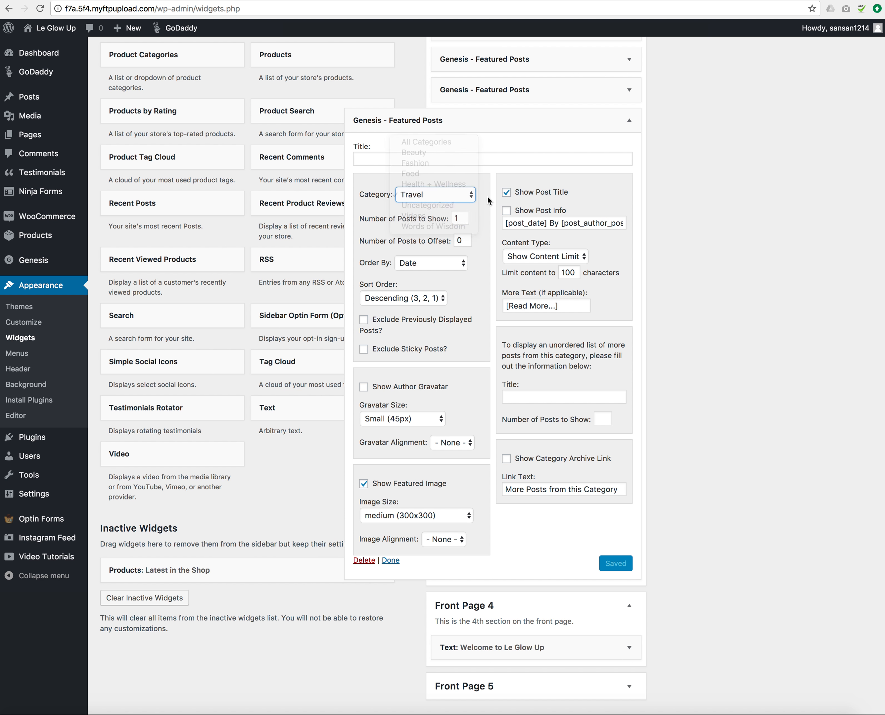
left_click(628, 120)
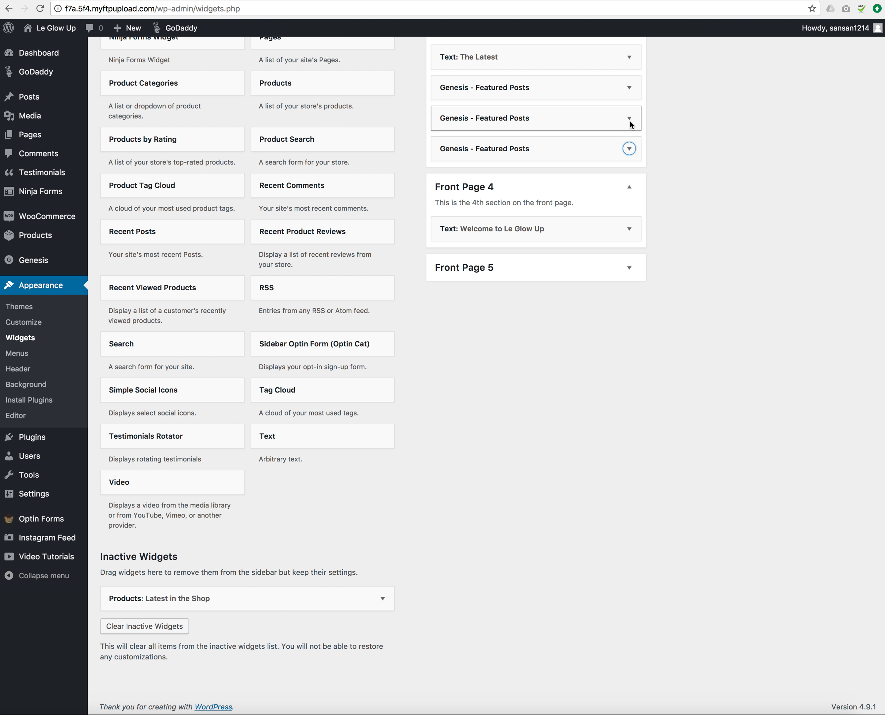
scroll(555, 177, "up", 1)
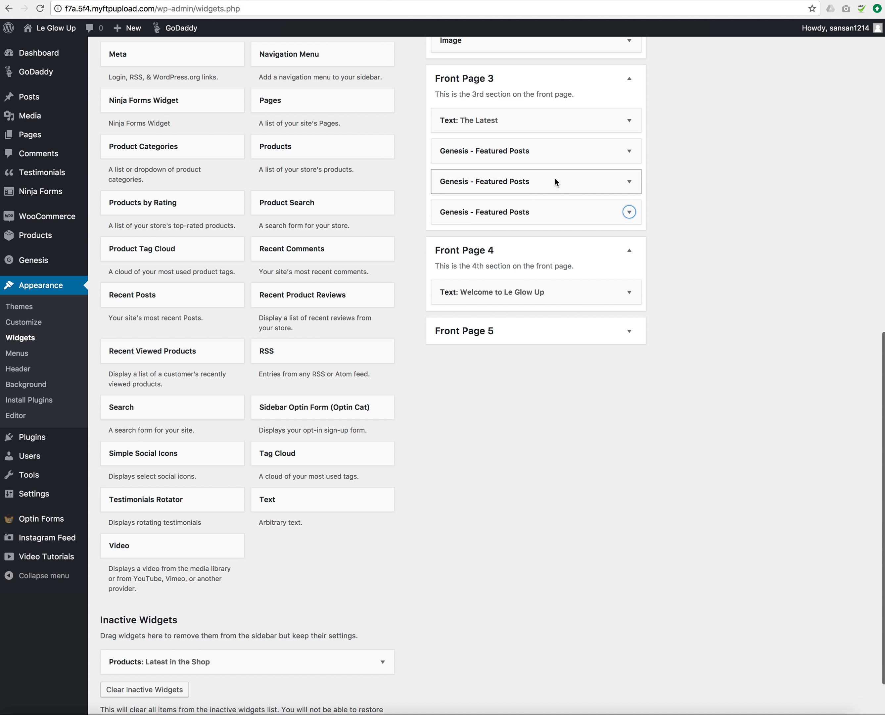
scroll(555, 178, "down", 1)
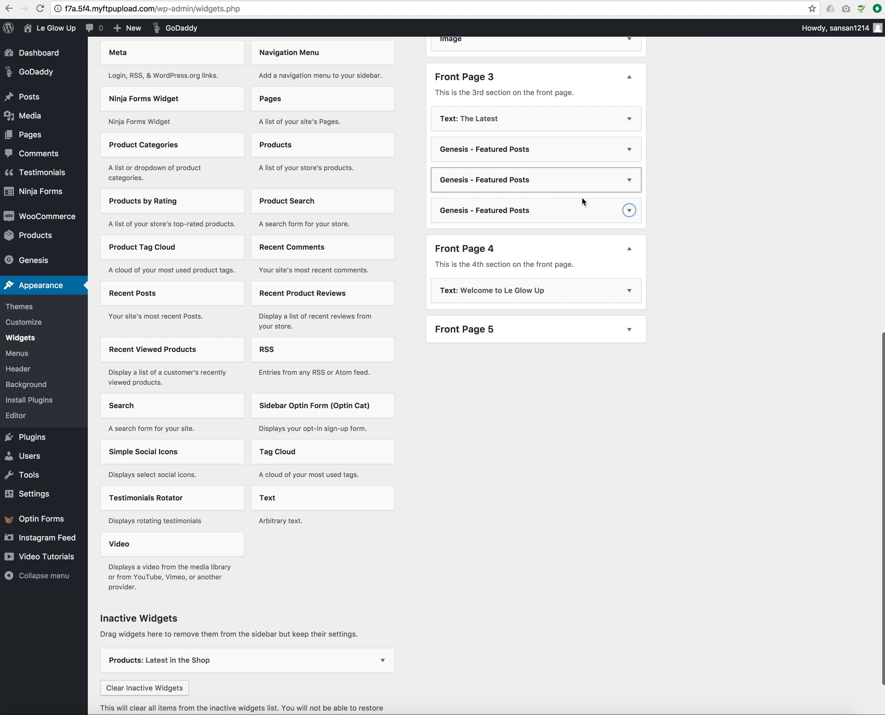
- Inspect the title and body text of Front Page 4's Welcome to Le Glow Up text widget, and collapse it
left_click(628, 290)
scroll(629, 291, "down", 3)
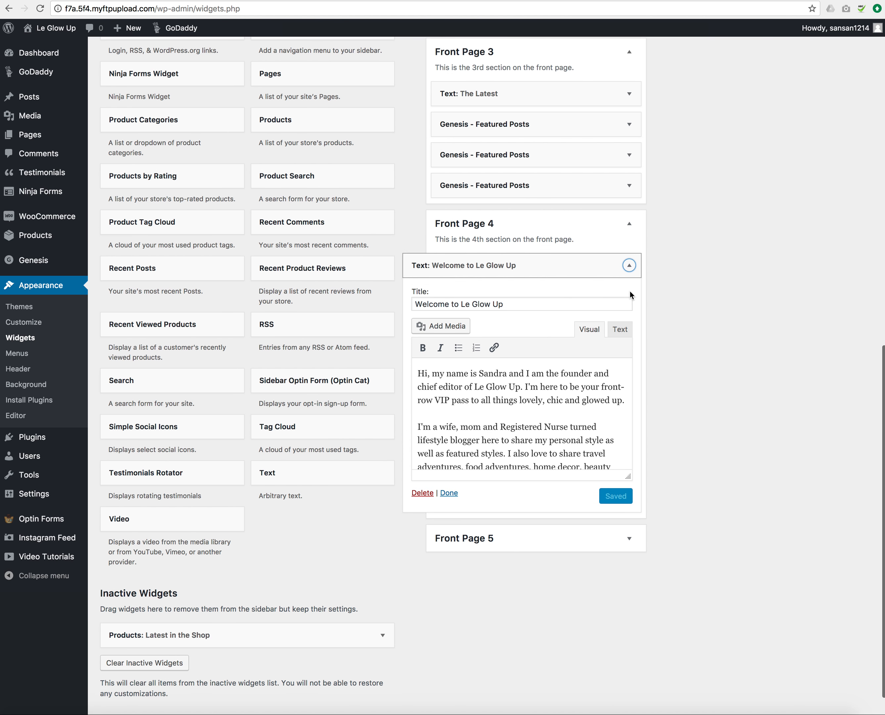
scroll(577, 344, "down", 5)
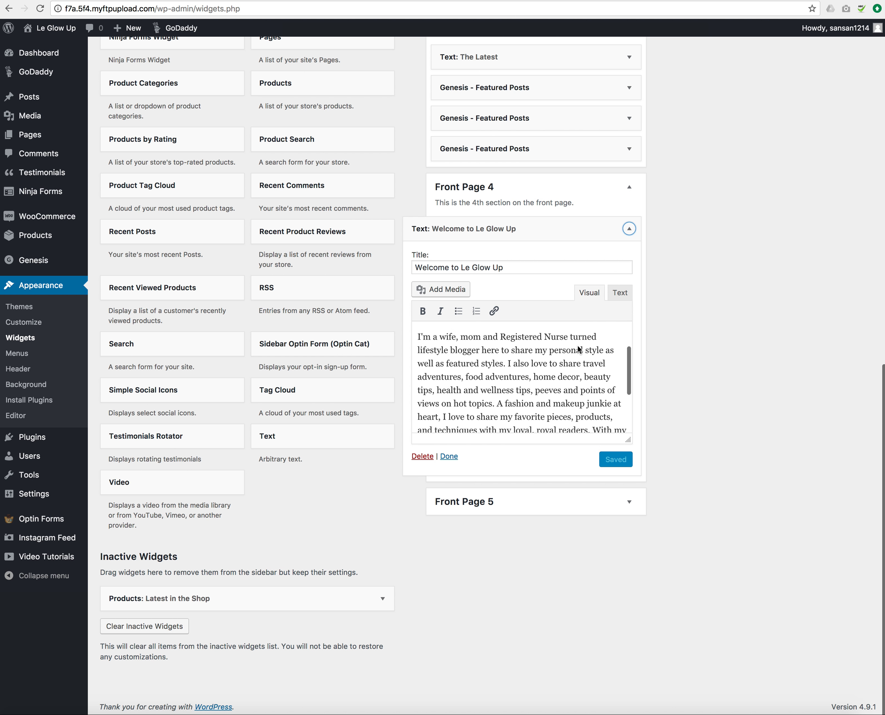
scroll(578, 348, "up", 10)
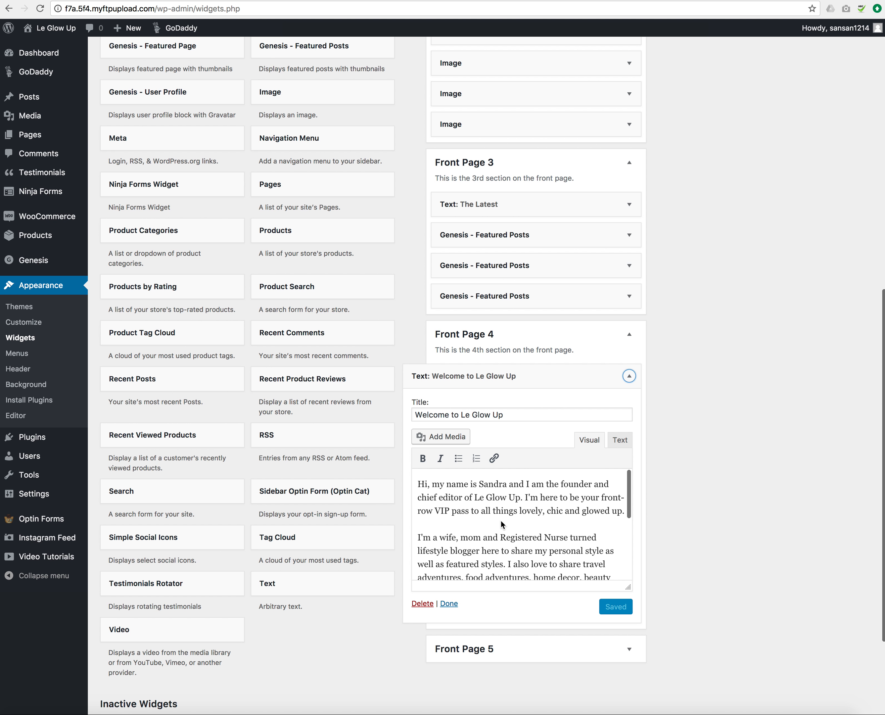
left_click(479, 415)
left_click(628, 376)
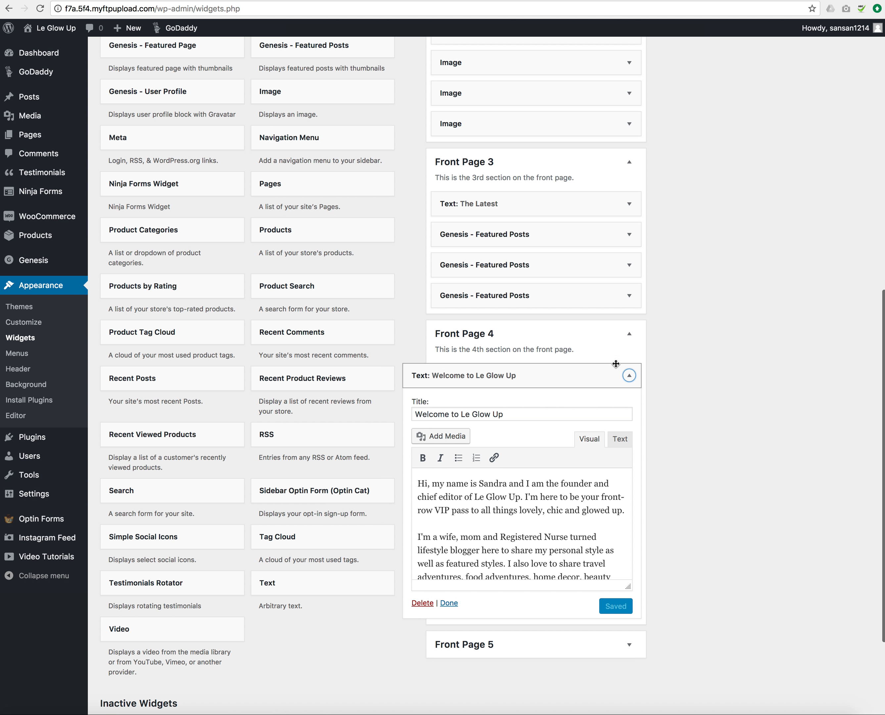
- Switch to the live homepage and review the Welcome to Le Glow Up text, the subscribe bar and the Instagram section
left_click(176, 0)
scroll(388, 176, "down", 6)
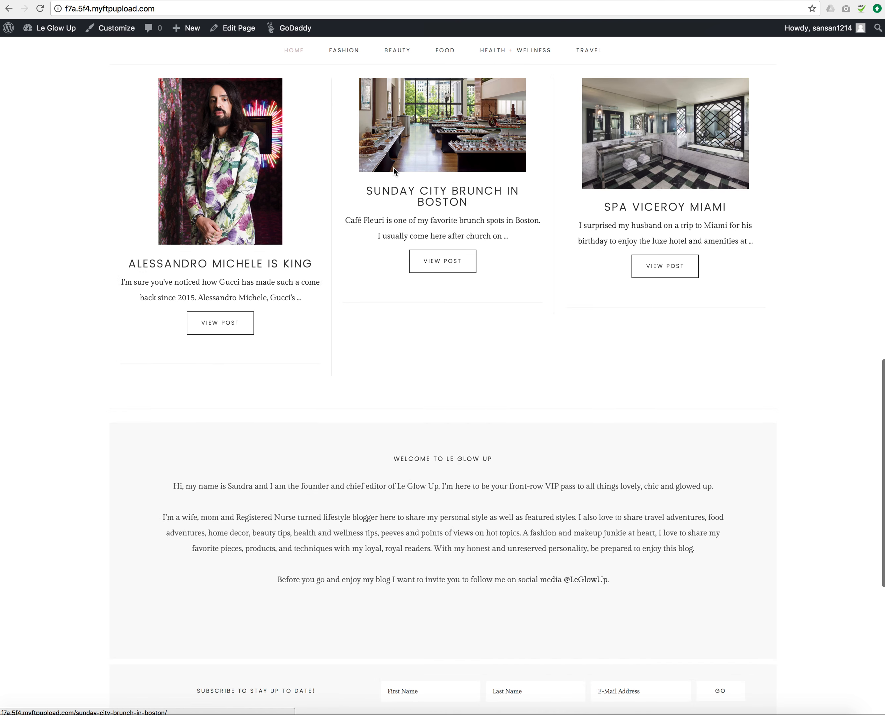
scroll(420, 455, "down", 3)
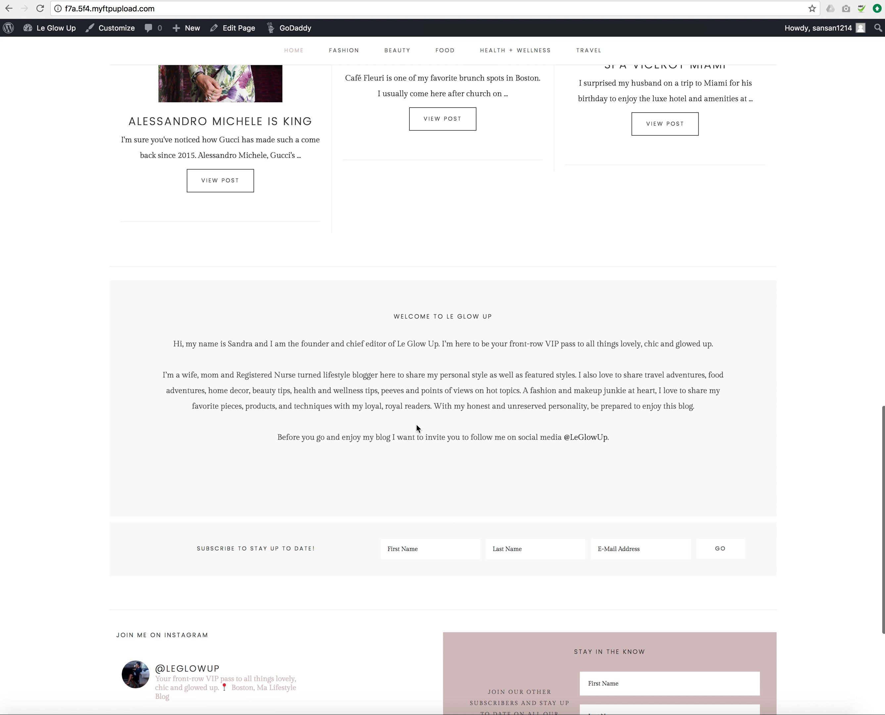
scroll(395, 400, "down", 1)
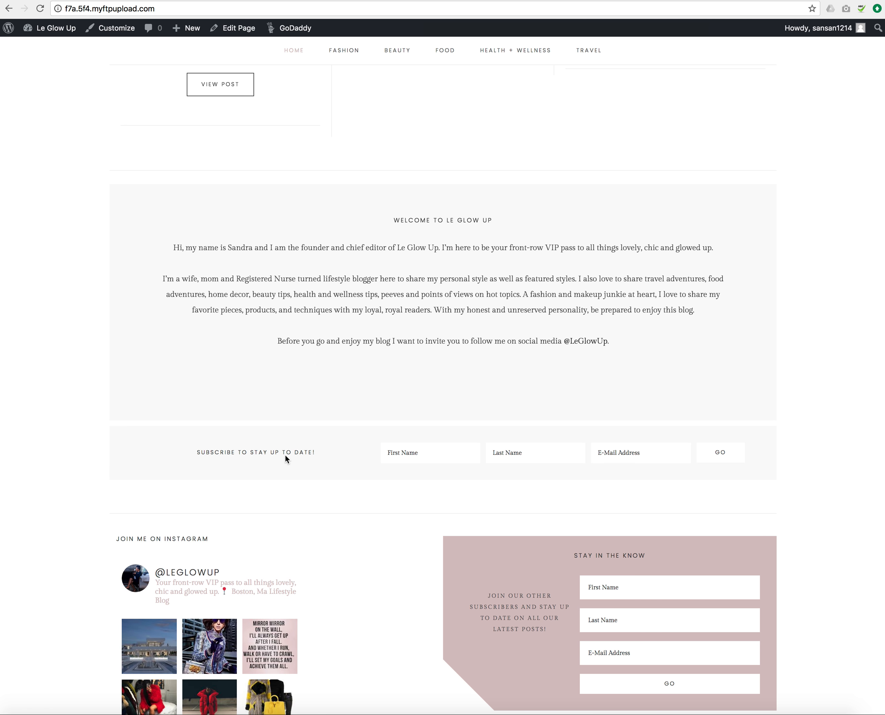
scroll(284, 455, "down", 2)
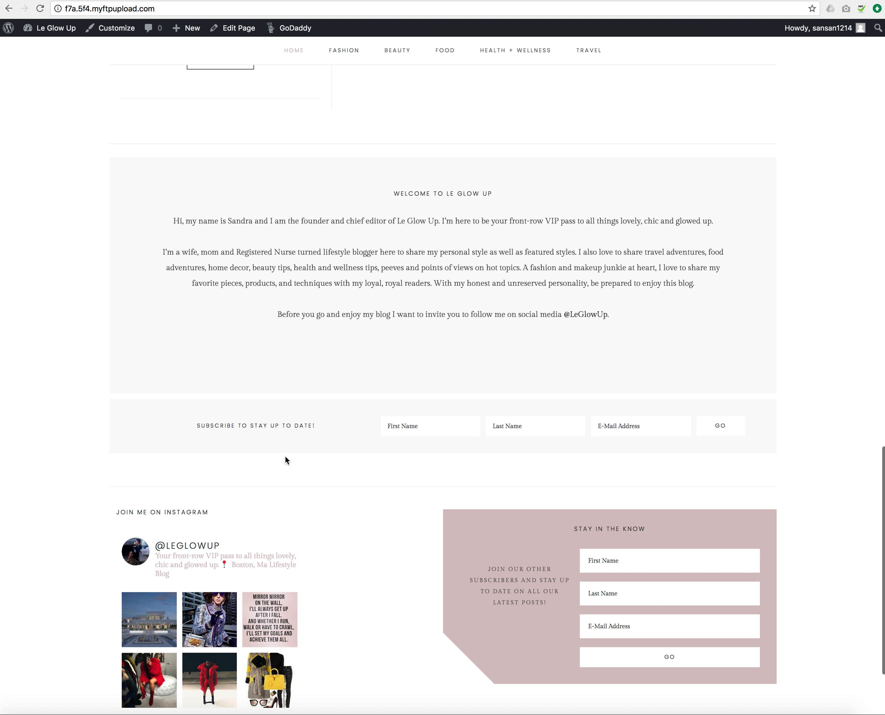
scroll(285, 456, "up", 1)
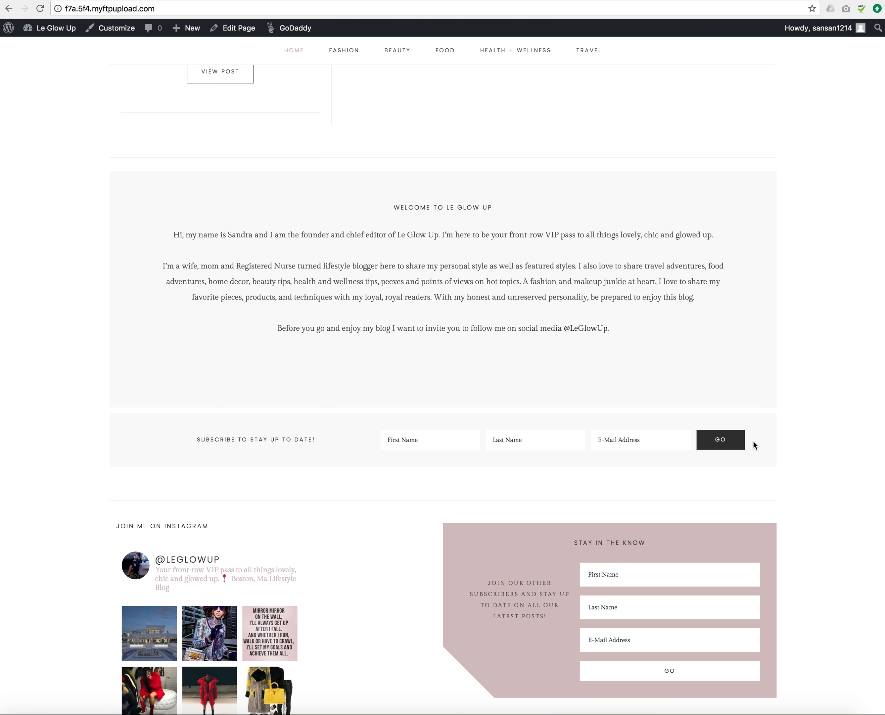
scroll(753, 439, "down", 2)
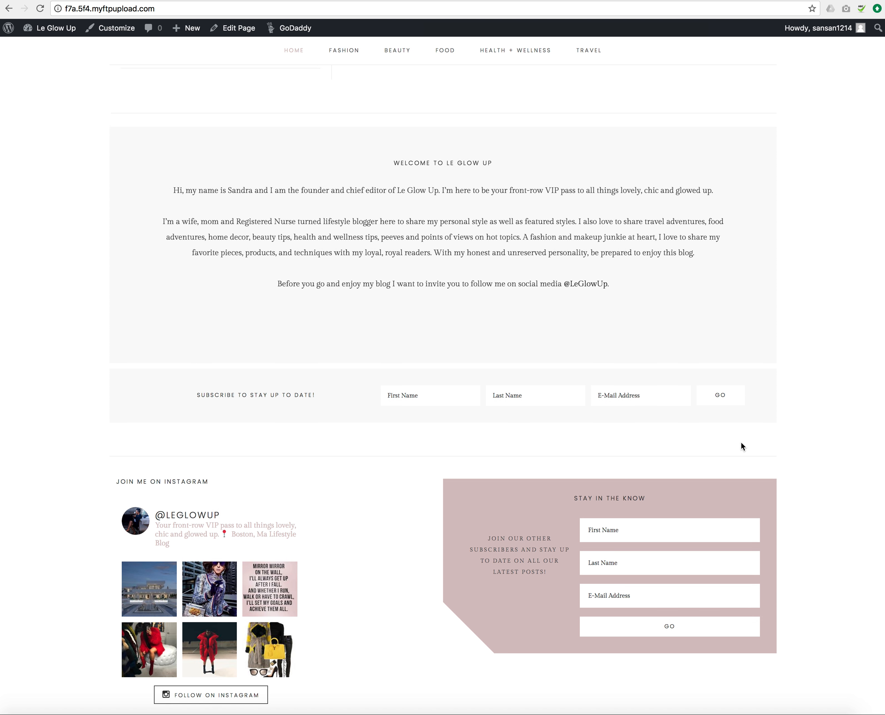
- Review the bottom of the live homepage and highlight the "Subscribe to stay up to date!" text in the subscribe bar
scroll(740, 441, "down", 4)
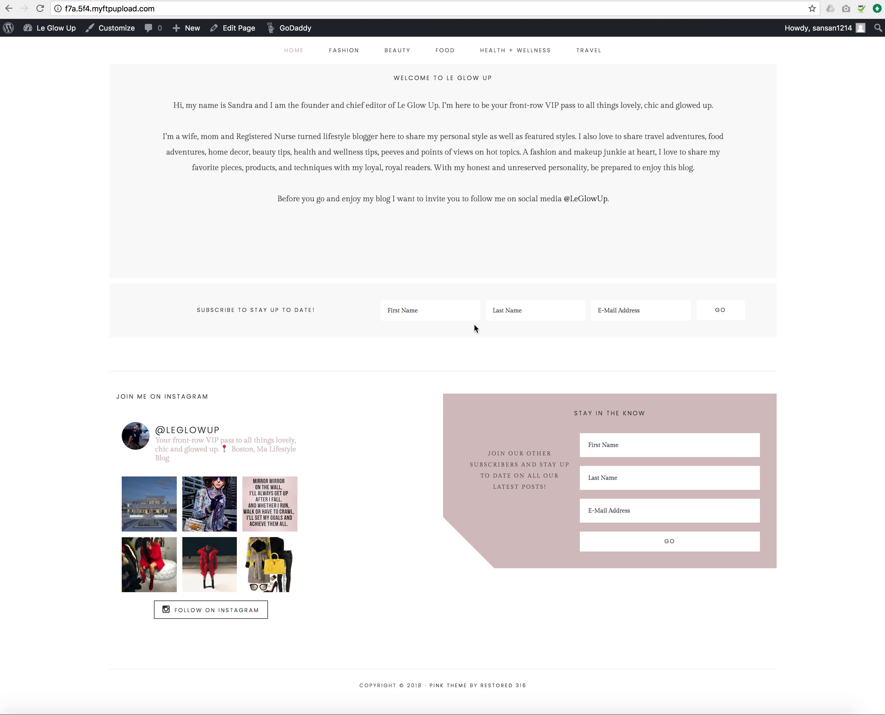
scroll(475, 323, "down", 1)
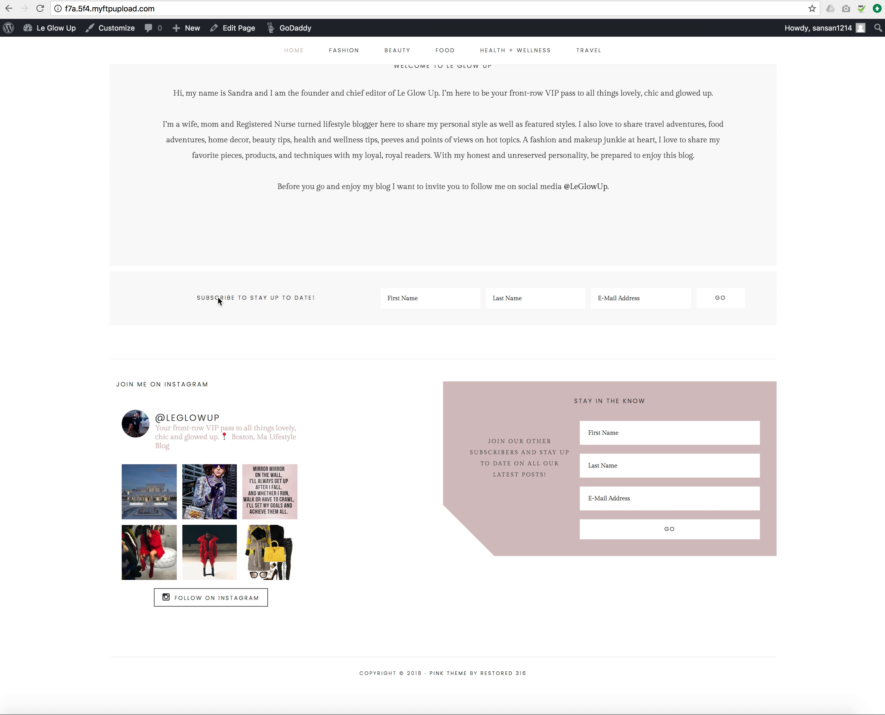
left_click_drag(196, 302, 317, 302)
left_click(338, 297)
- Return to the Widgets admin page and expand the Genesis - eNews Extended widget in the Widget Above Content area
left_click(348, 1)
scroll(783, 272, "up", 8)
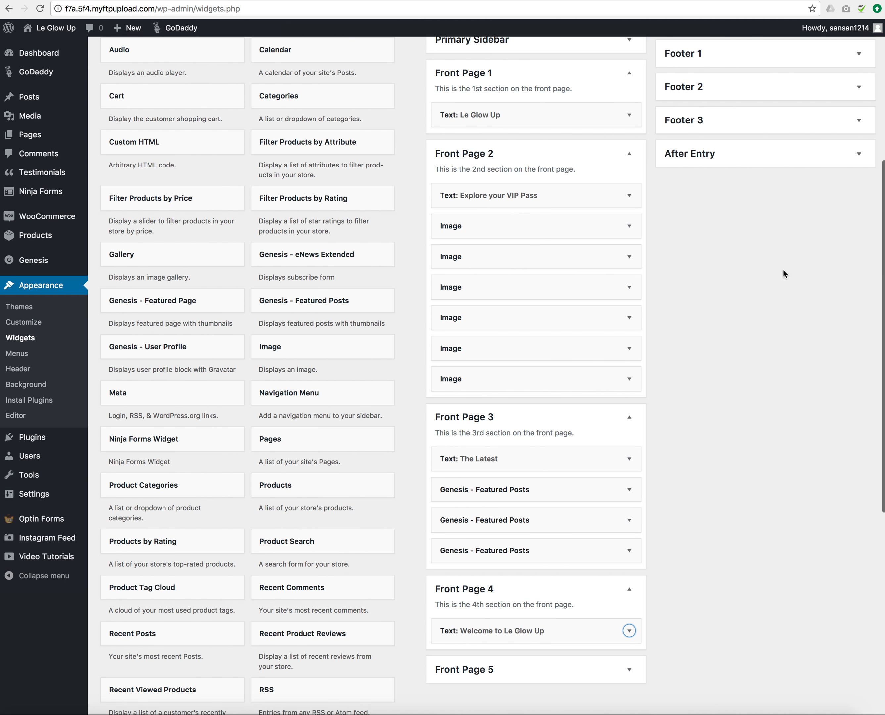
scroll(783, 270, "up", 2)
left_click(859, 144)
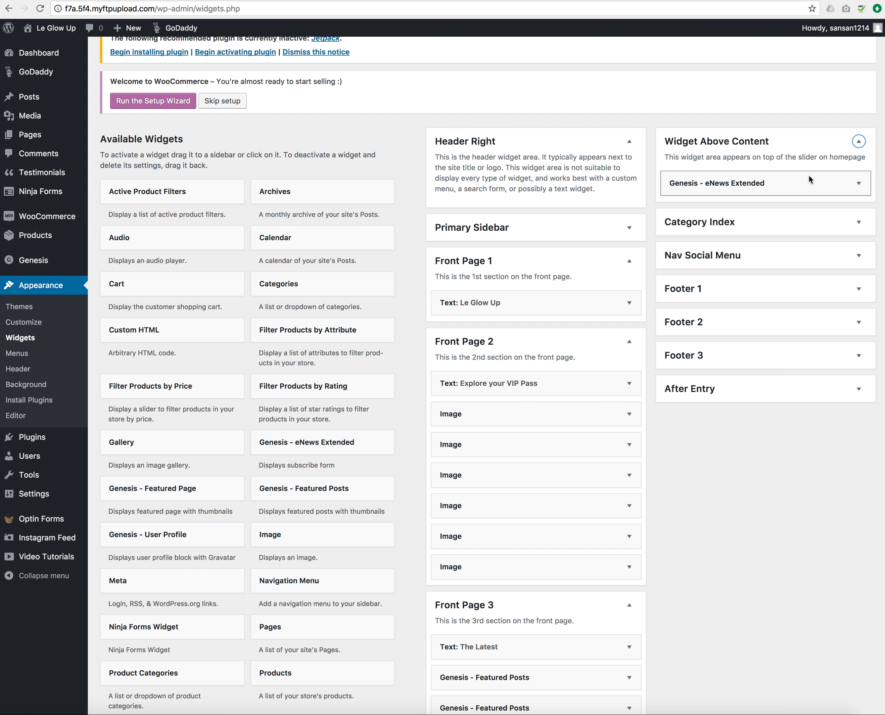
left_click(857, 183)
scroll(814, 254, "down", 2)
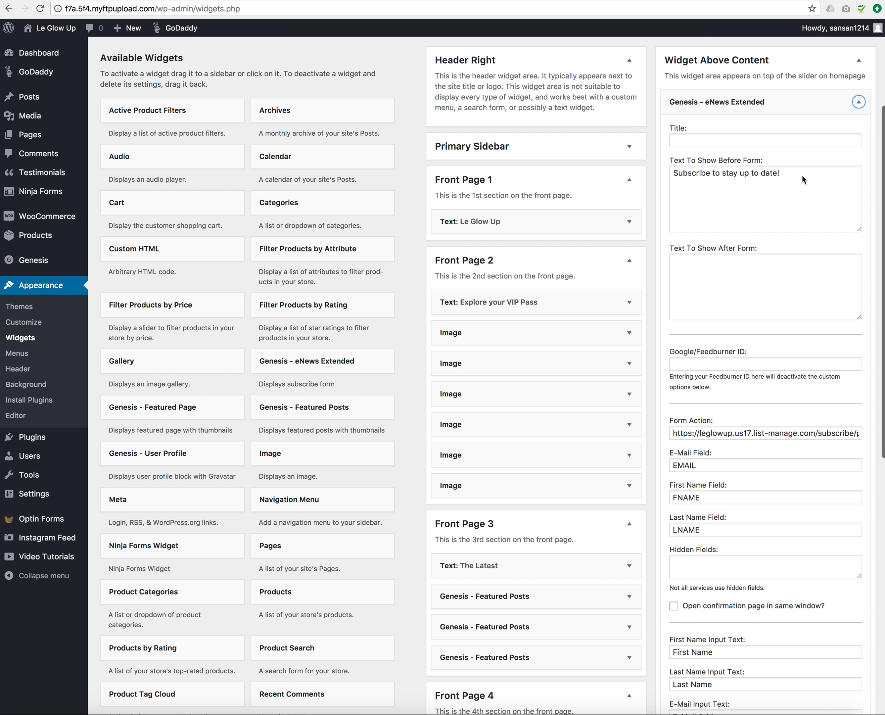
- Highlight the widget's Text To Show Before Form and examine the form action, field names and input texts of the subscribe form
left_click_drag(802, 175, 821, 175)
left_click(684, 172)
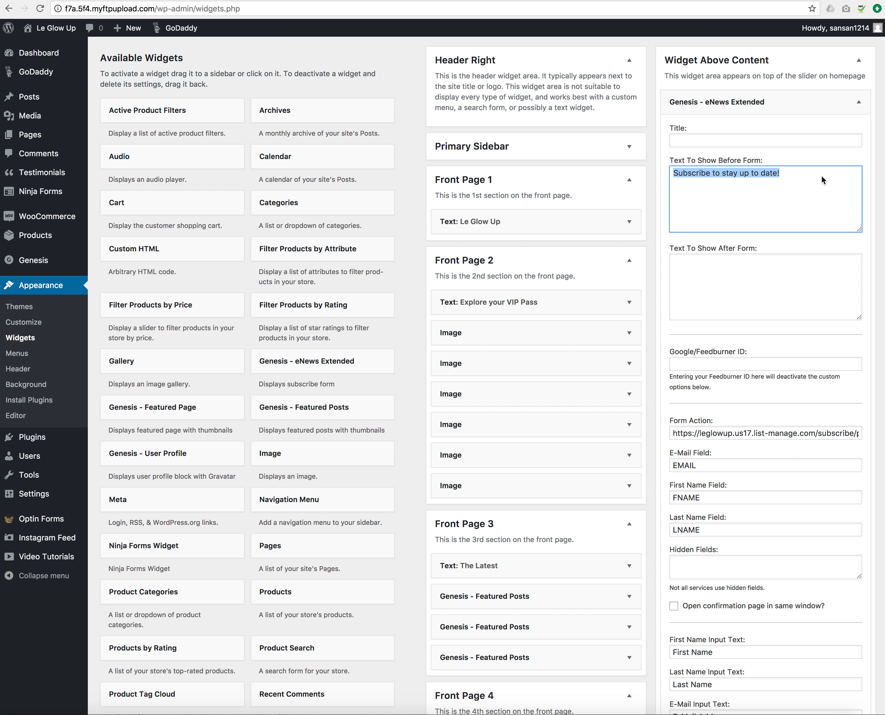
left_click(820, 175)
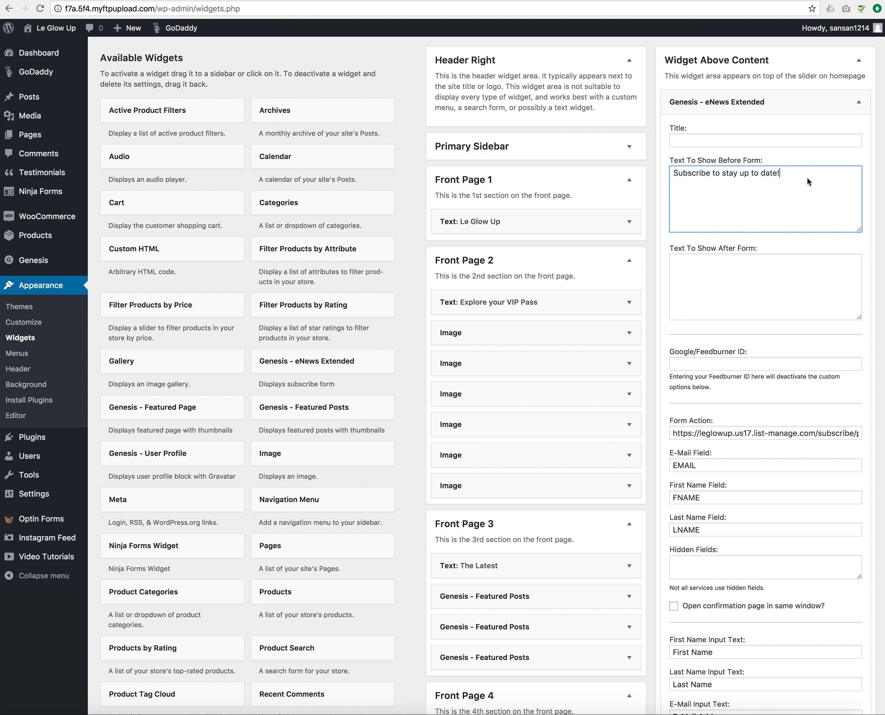
scroll(794, 169, "down", 10)
scroll(794, 169, "down", 2)
scroll(851, 260, "up", 7)
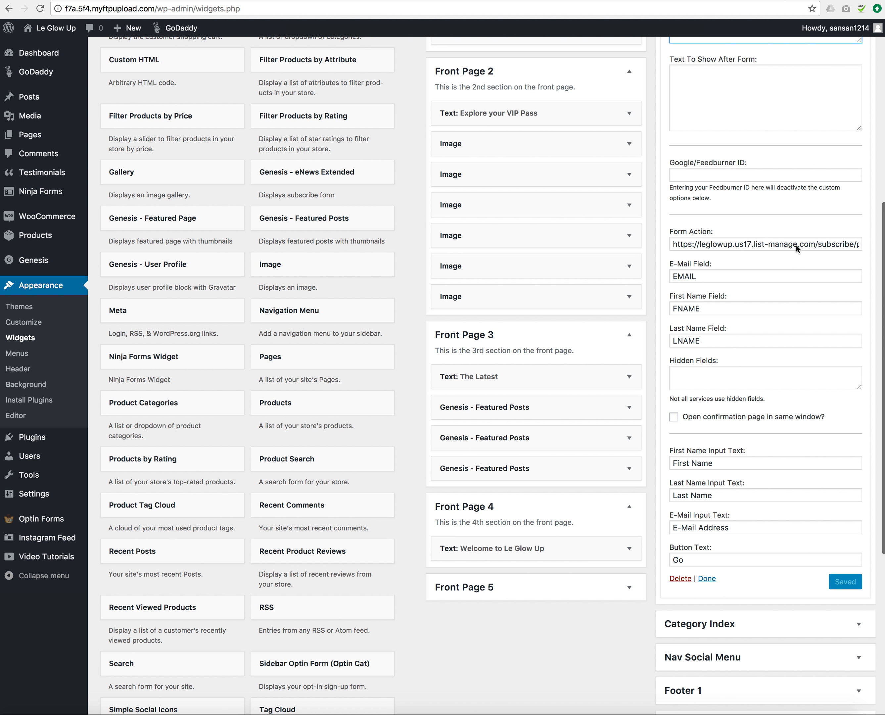
scroll(802, 242, "up", 4)
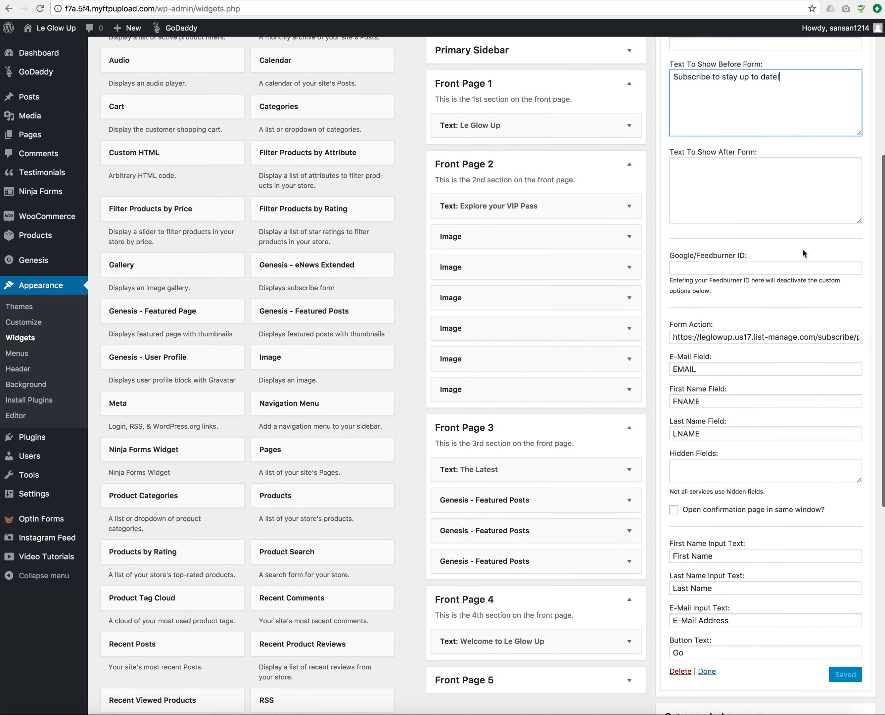
scroll(802, 248, "up", 1)
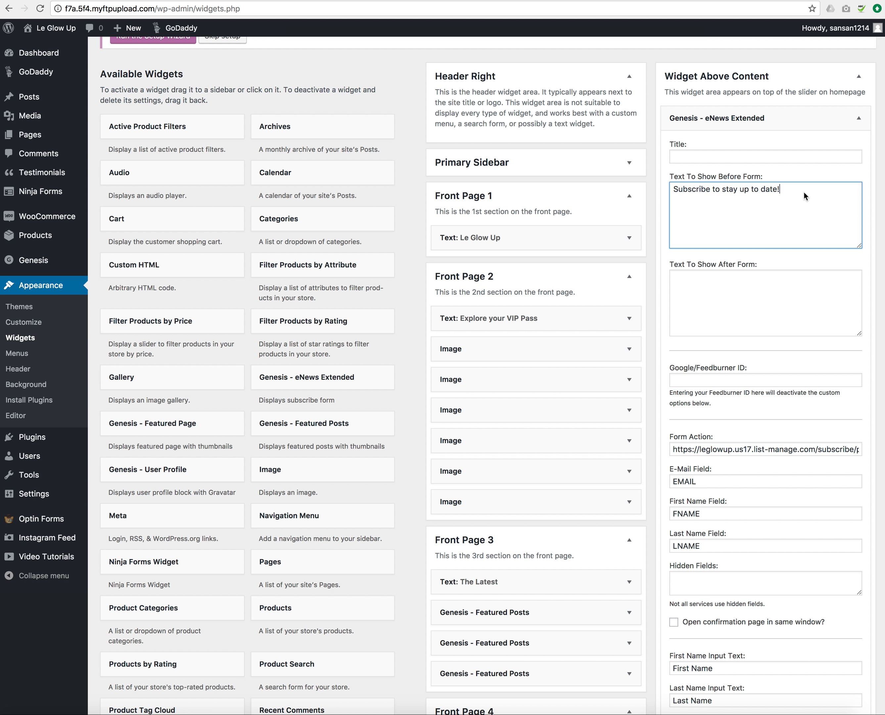
- Highlight the "Subscribe to stay up to date!" text in the widget again and recheck the remaining form settings, without changes
left_click_drag(797, 192, 690, 190)
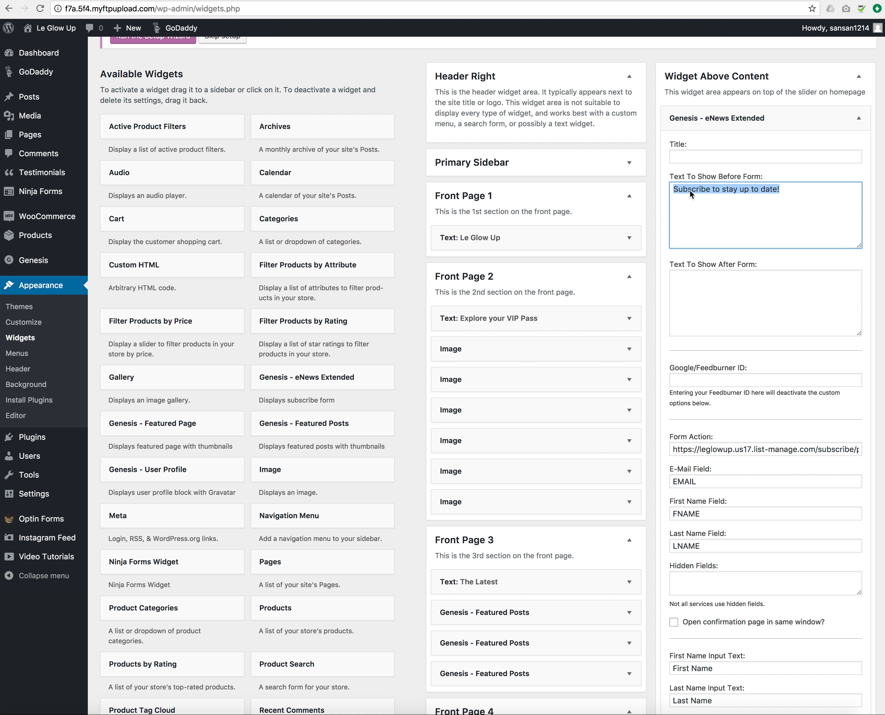
left_click(809, 198)
scroll(809, 197, "down", 4)
scroll(809, 197, "down", 4)
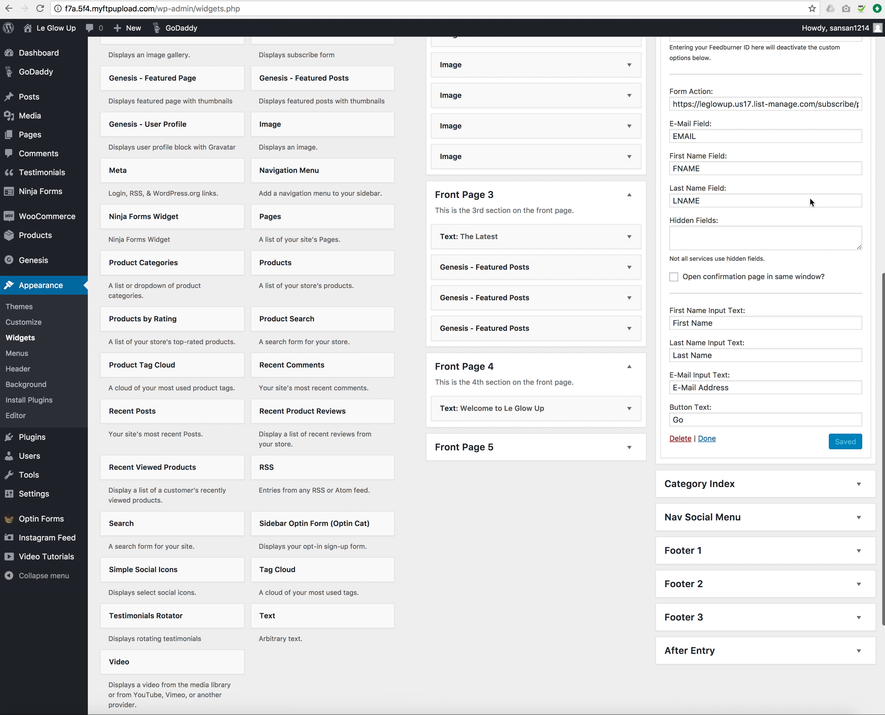
scroll(808, 199, "up", 4)
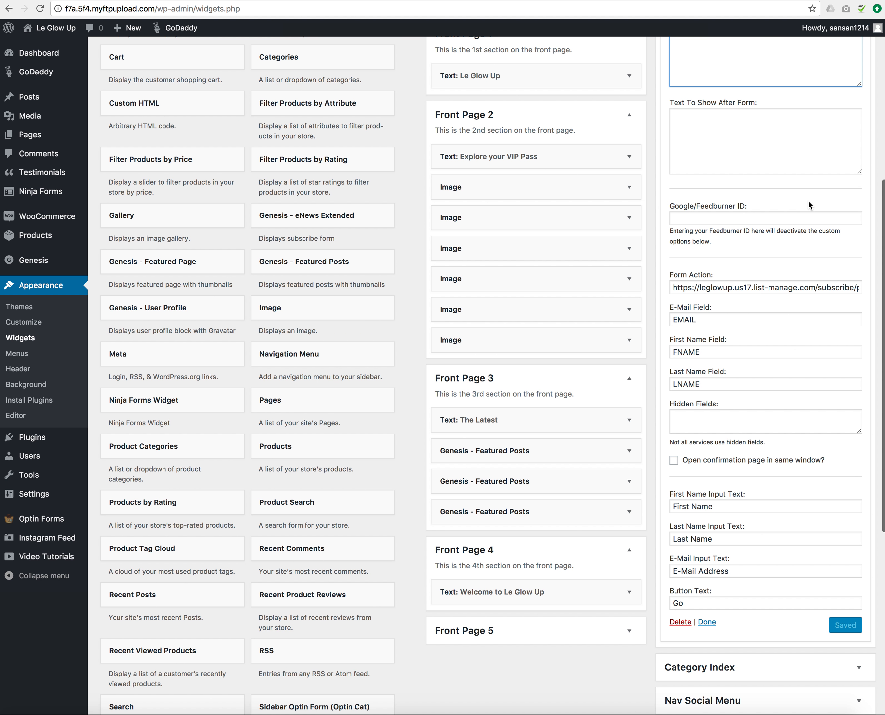
scroll(808, 200, "down", 2)
- Switch to the live site, open the Fashion category page and review its subscribe bar, posts and footer sections
left_click(184, 0)
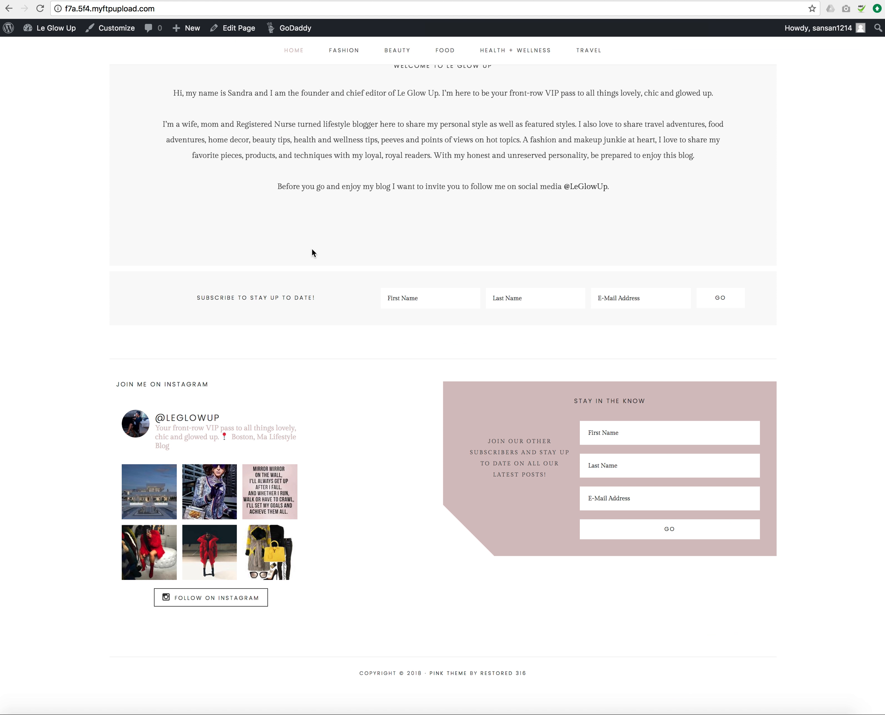
scroll(760, 317, "up", 1)
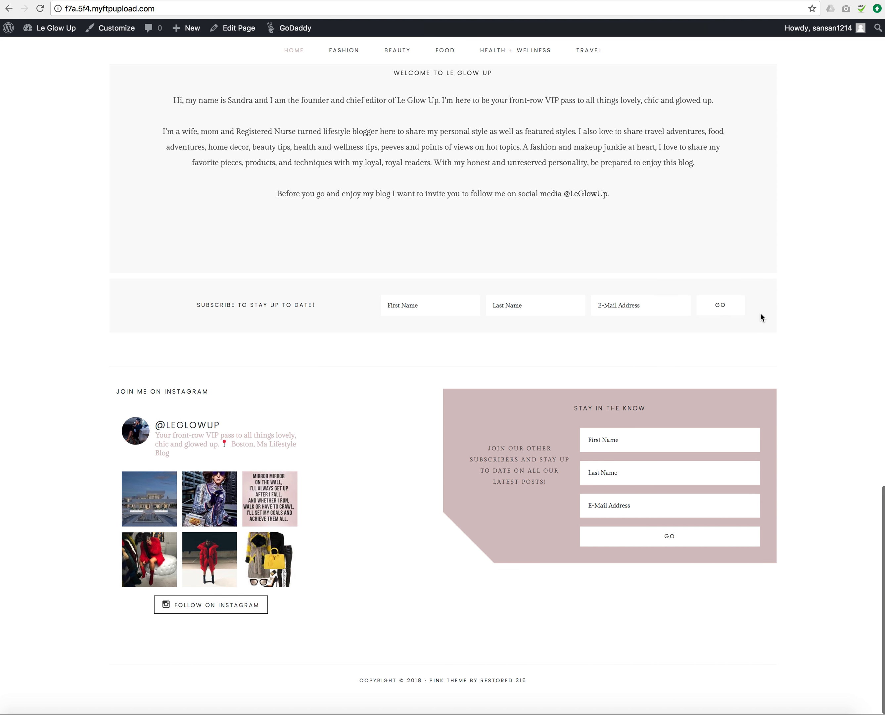
left_click(339, 50)
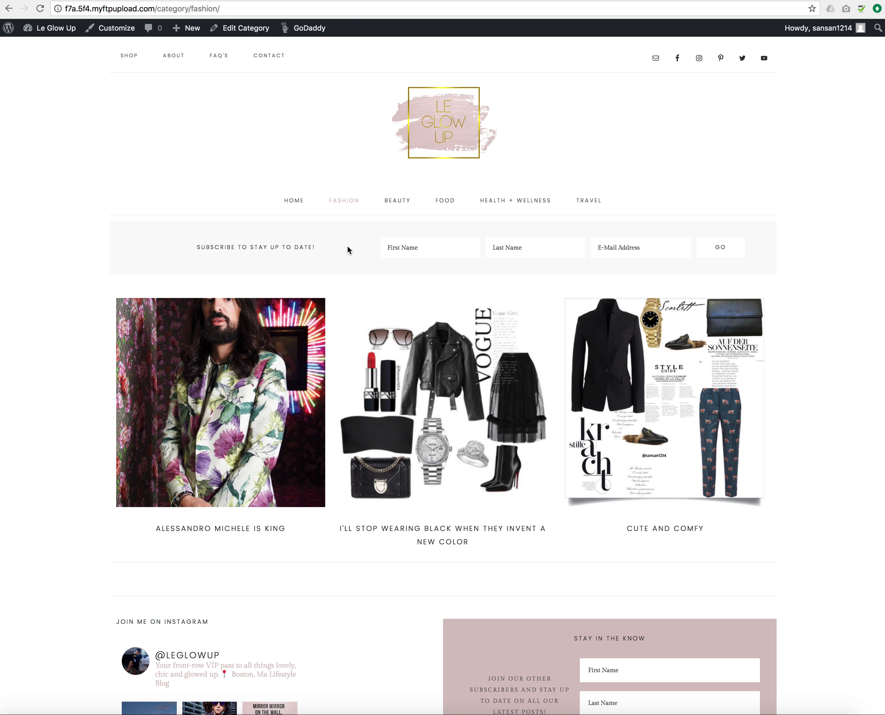
scroll(347, 245, "down", 6)
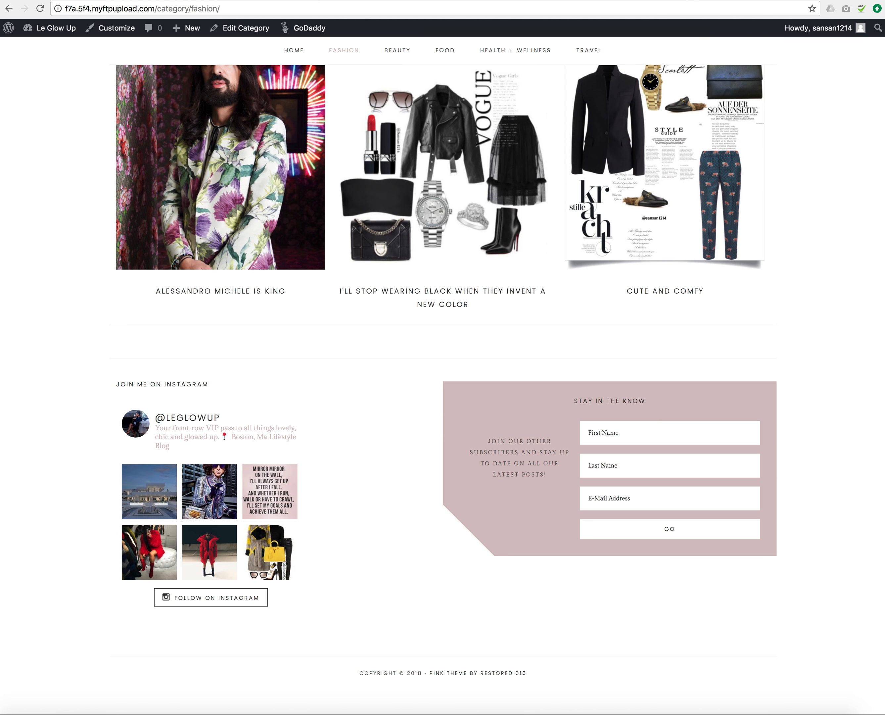
- Return to the Widgets admin page and expand the Footer 3, Footer 2, Footer 1, Nav Social Menu and Category Index areas
key("ctrl+shift+Tab")
scroll(772, 401, "up", 1)
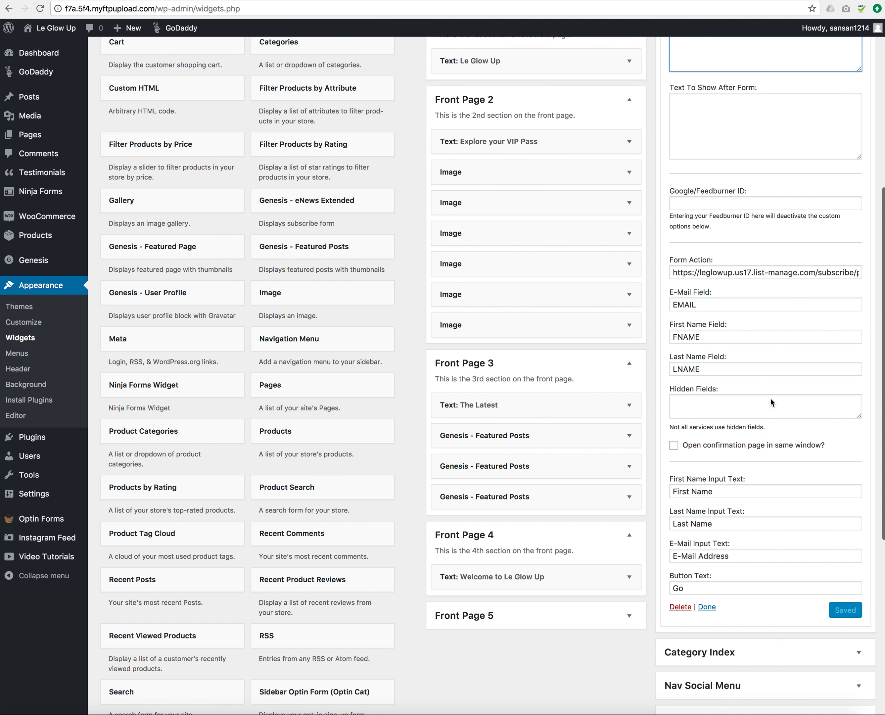
scroll(772, 402, "down", 2)
scroll(775, 407, "down", 3)
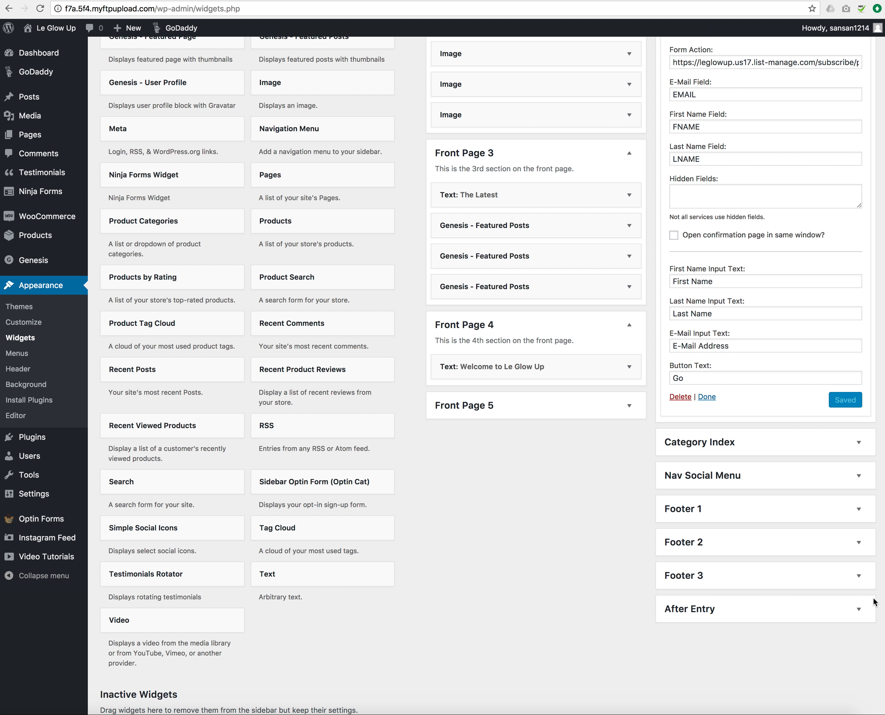
left_click(858, 576)
scroll(860, 578, "down", 2)
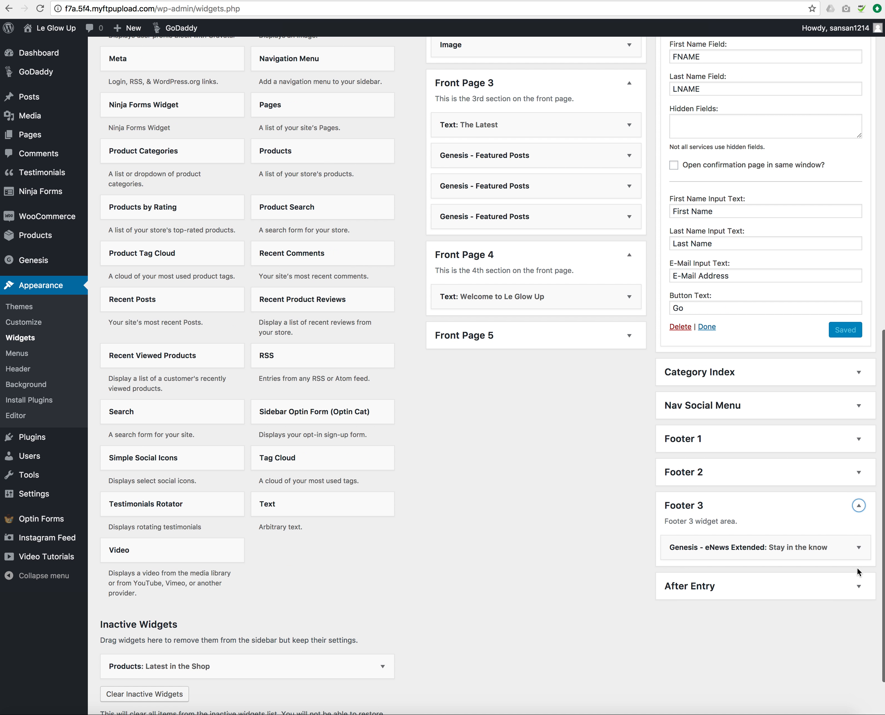
left_click(859, 471)
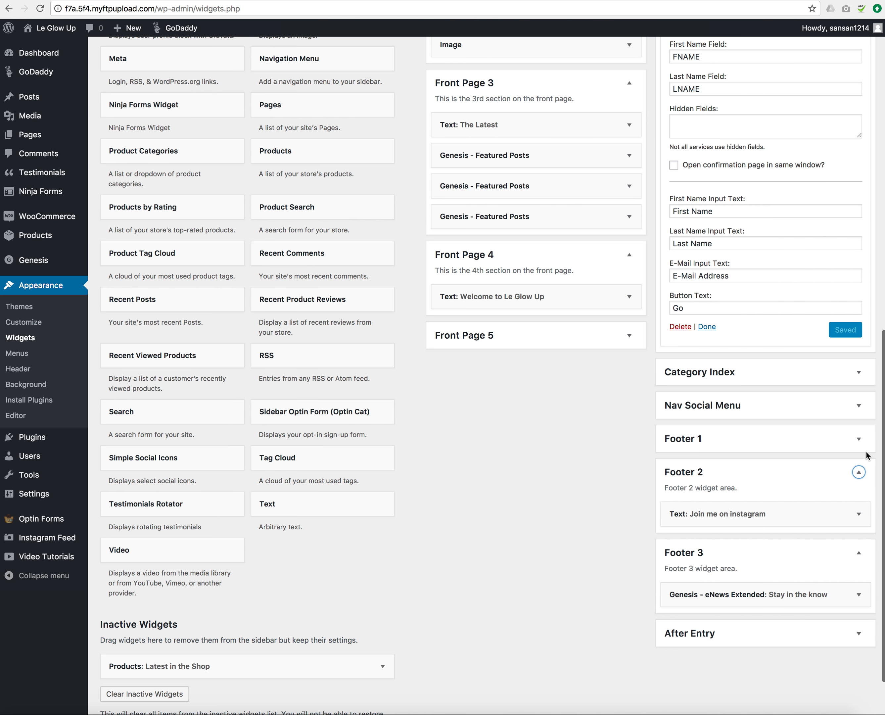
left_click(858, 438)
left_click(858, 404)
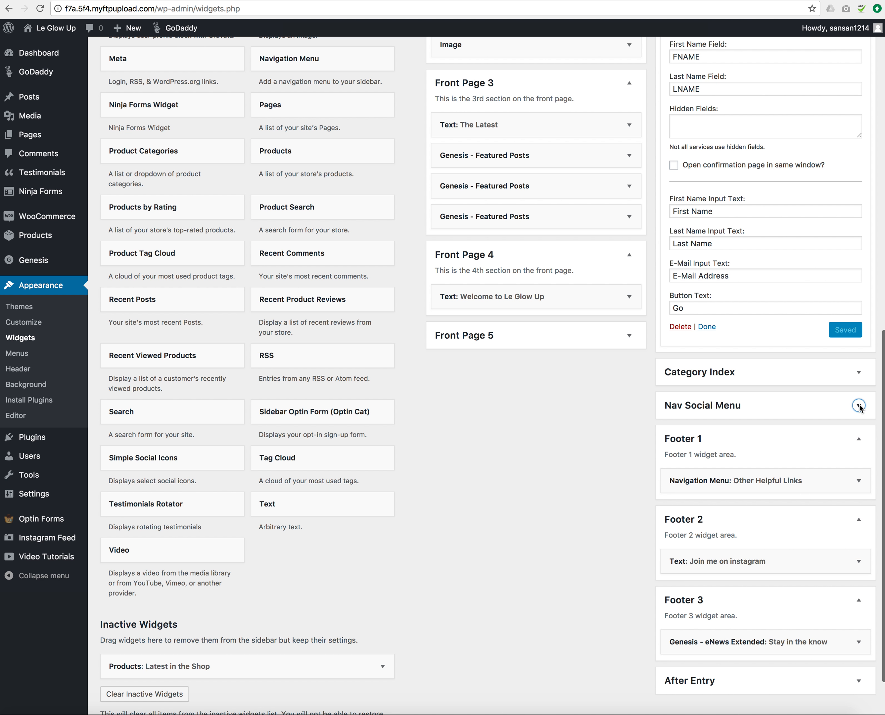
left_click(859, 372)
scroll(855, 395, "down", 1)
scroll(854, 394, "down", 3)
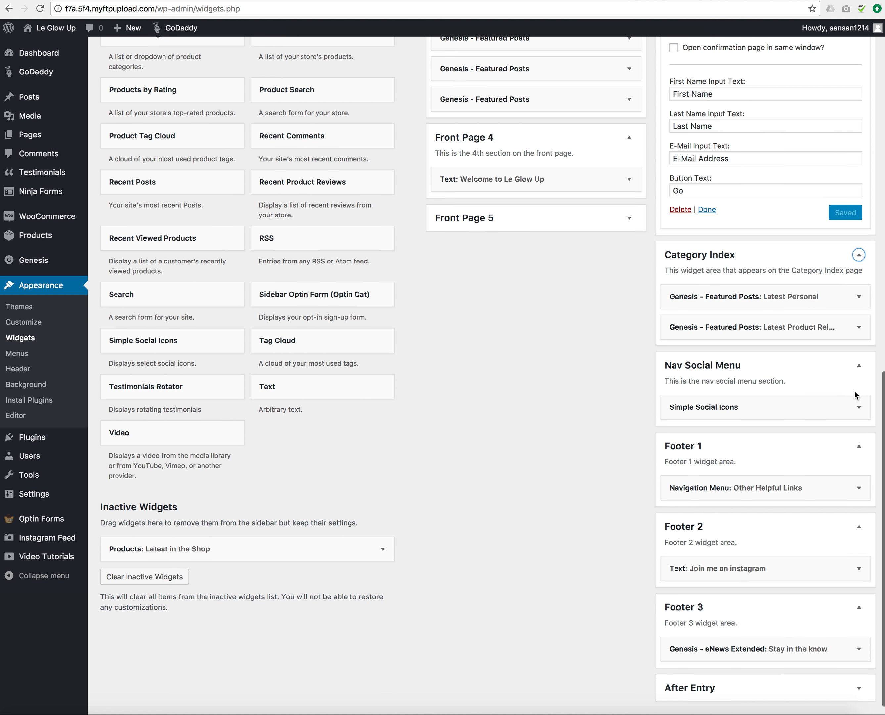
scroll(852, 395, "down", 1)
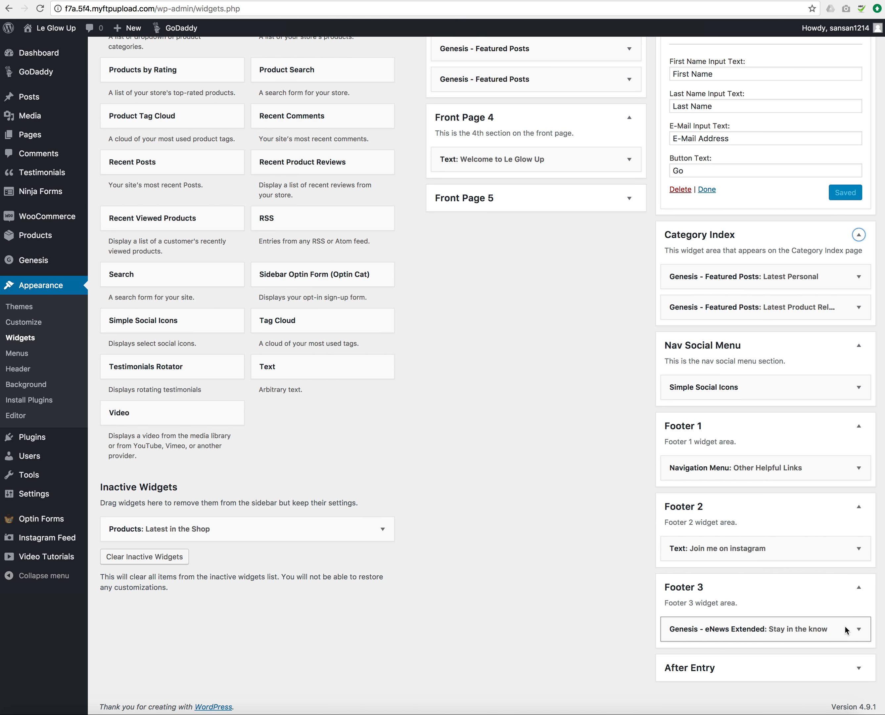
- Expand Footer 3's Stay in the know eNews widget and inspect its title, text before the form and form fields
left_click(859, 629)
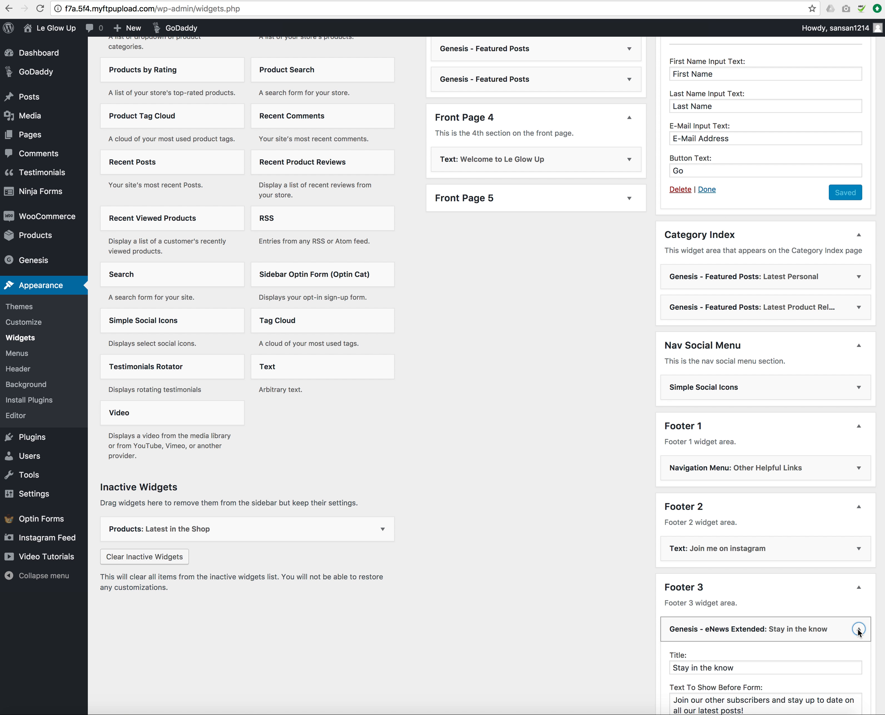
scroll(858, 629, "down", 2)
scroll(857, 629, "down", 3)
left_click(723, 473)
left_click(683, 474)
left_click(706, 509)
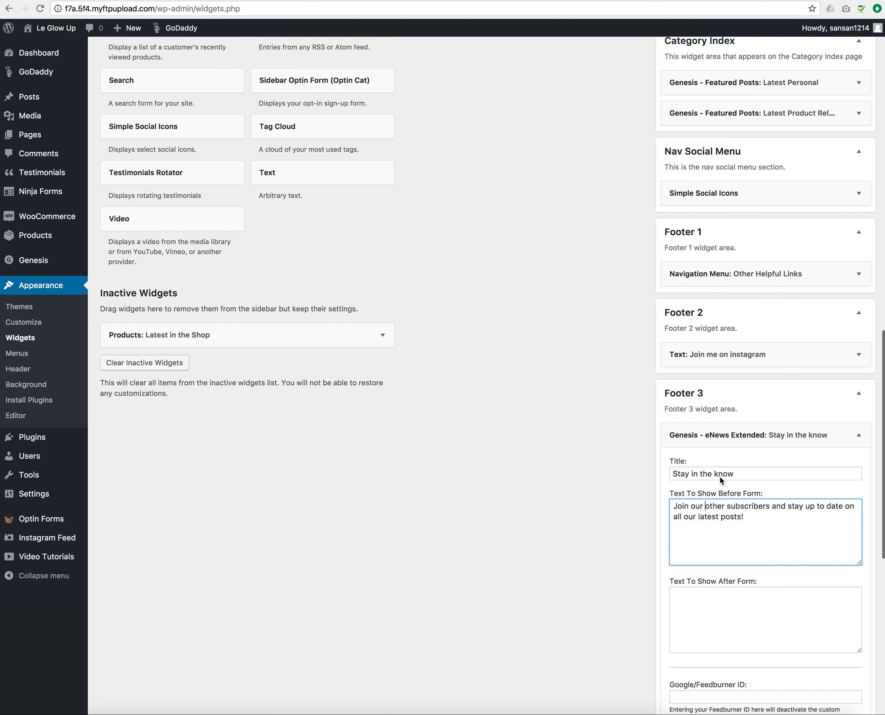
scroll(734, 531, "down", 10)
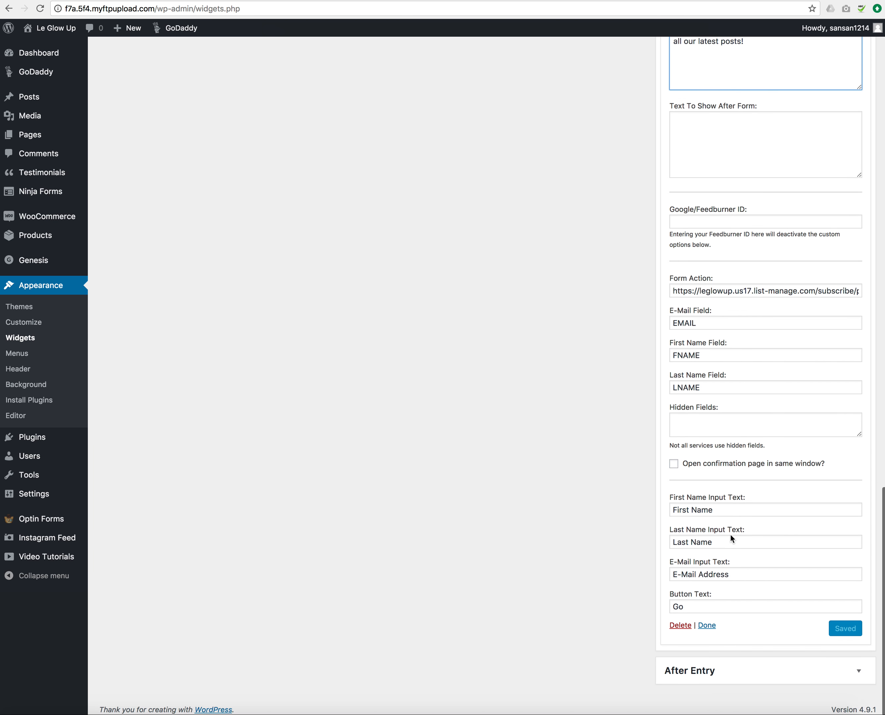
- Switch back to the live Fashion page, review it, and go to the homepage to view its top banner and category tiles
scroll(626, 551, "up", 20)
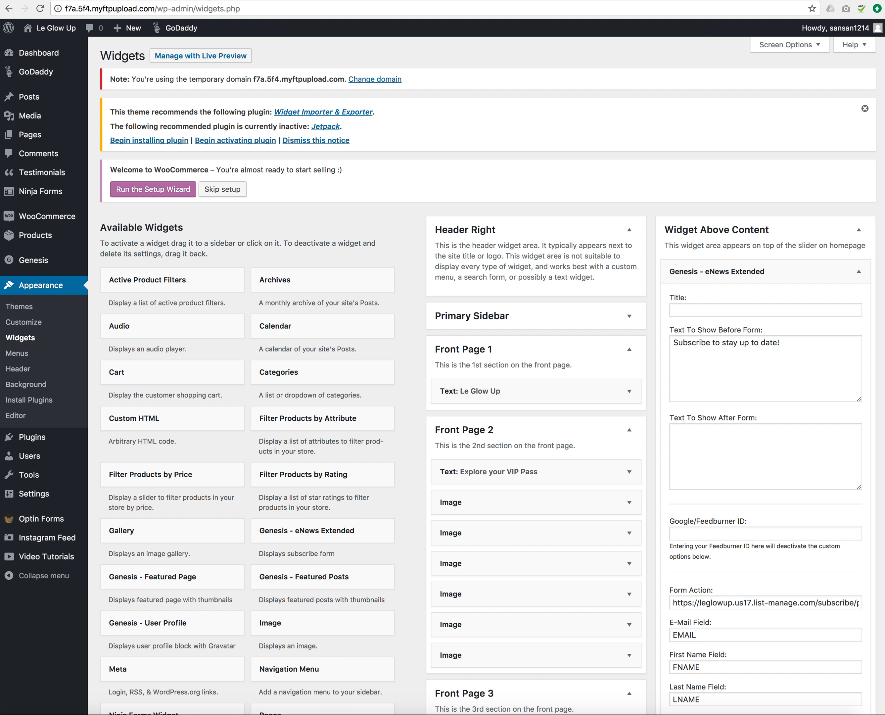
left_click(201, 0)
scroll(483, 172, "up", 5)
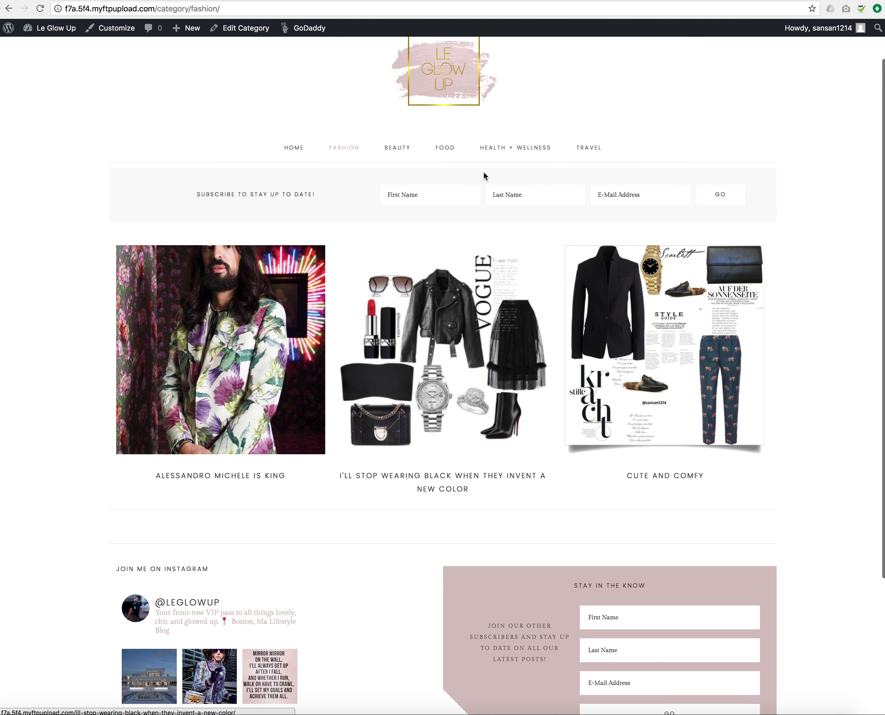
scroll(483, 176, "up", 2)
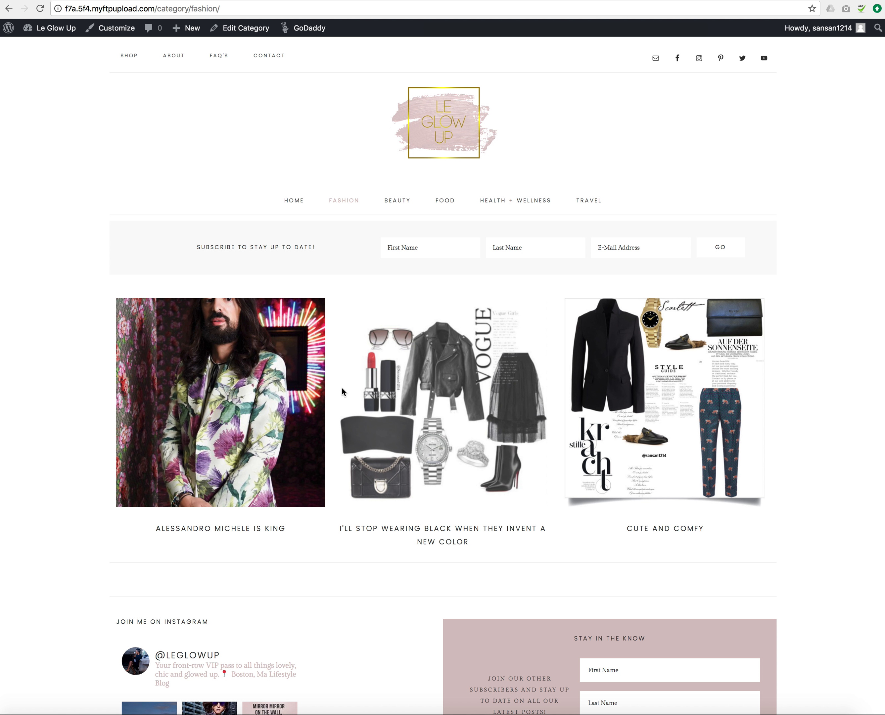
left_click(431, 128)
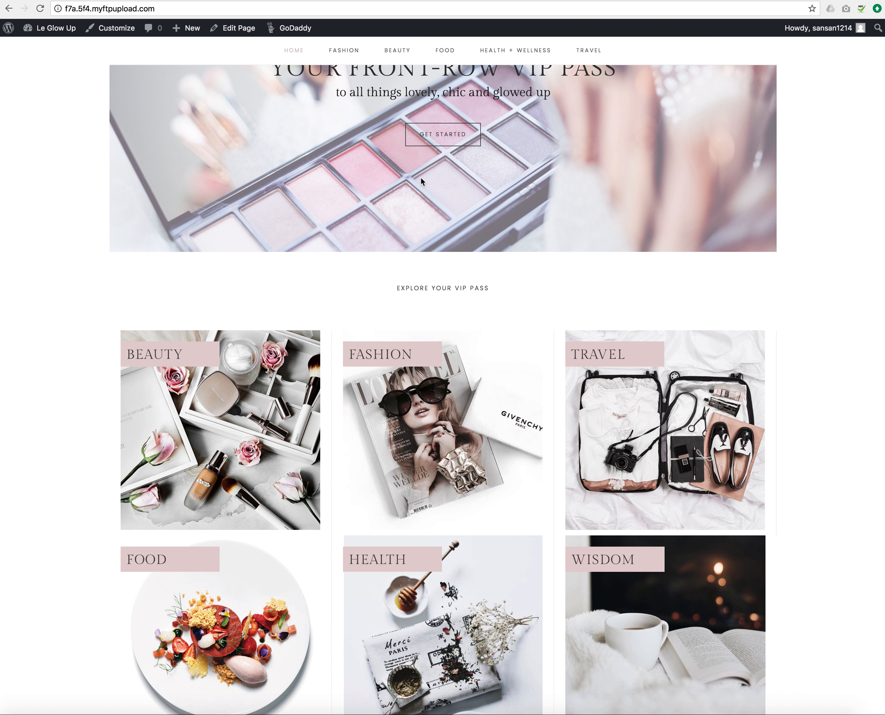
scroll(420, 177, "up", 7)
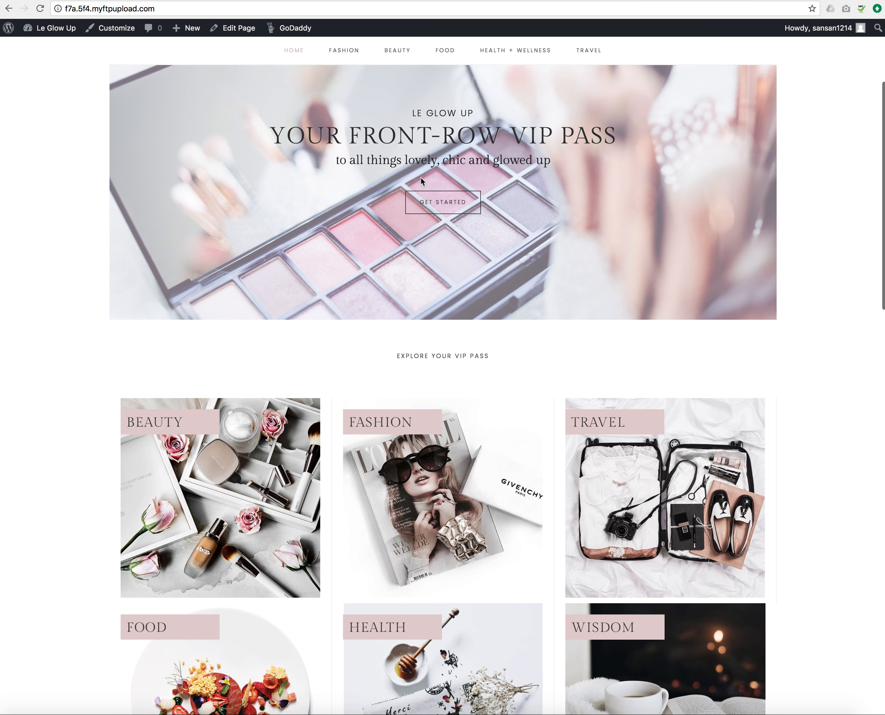